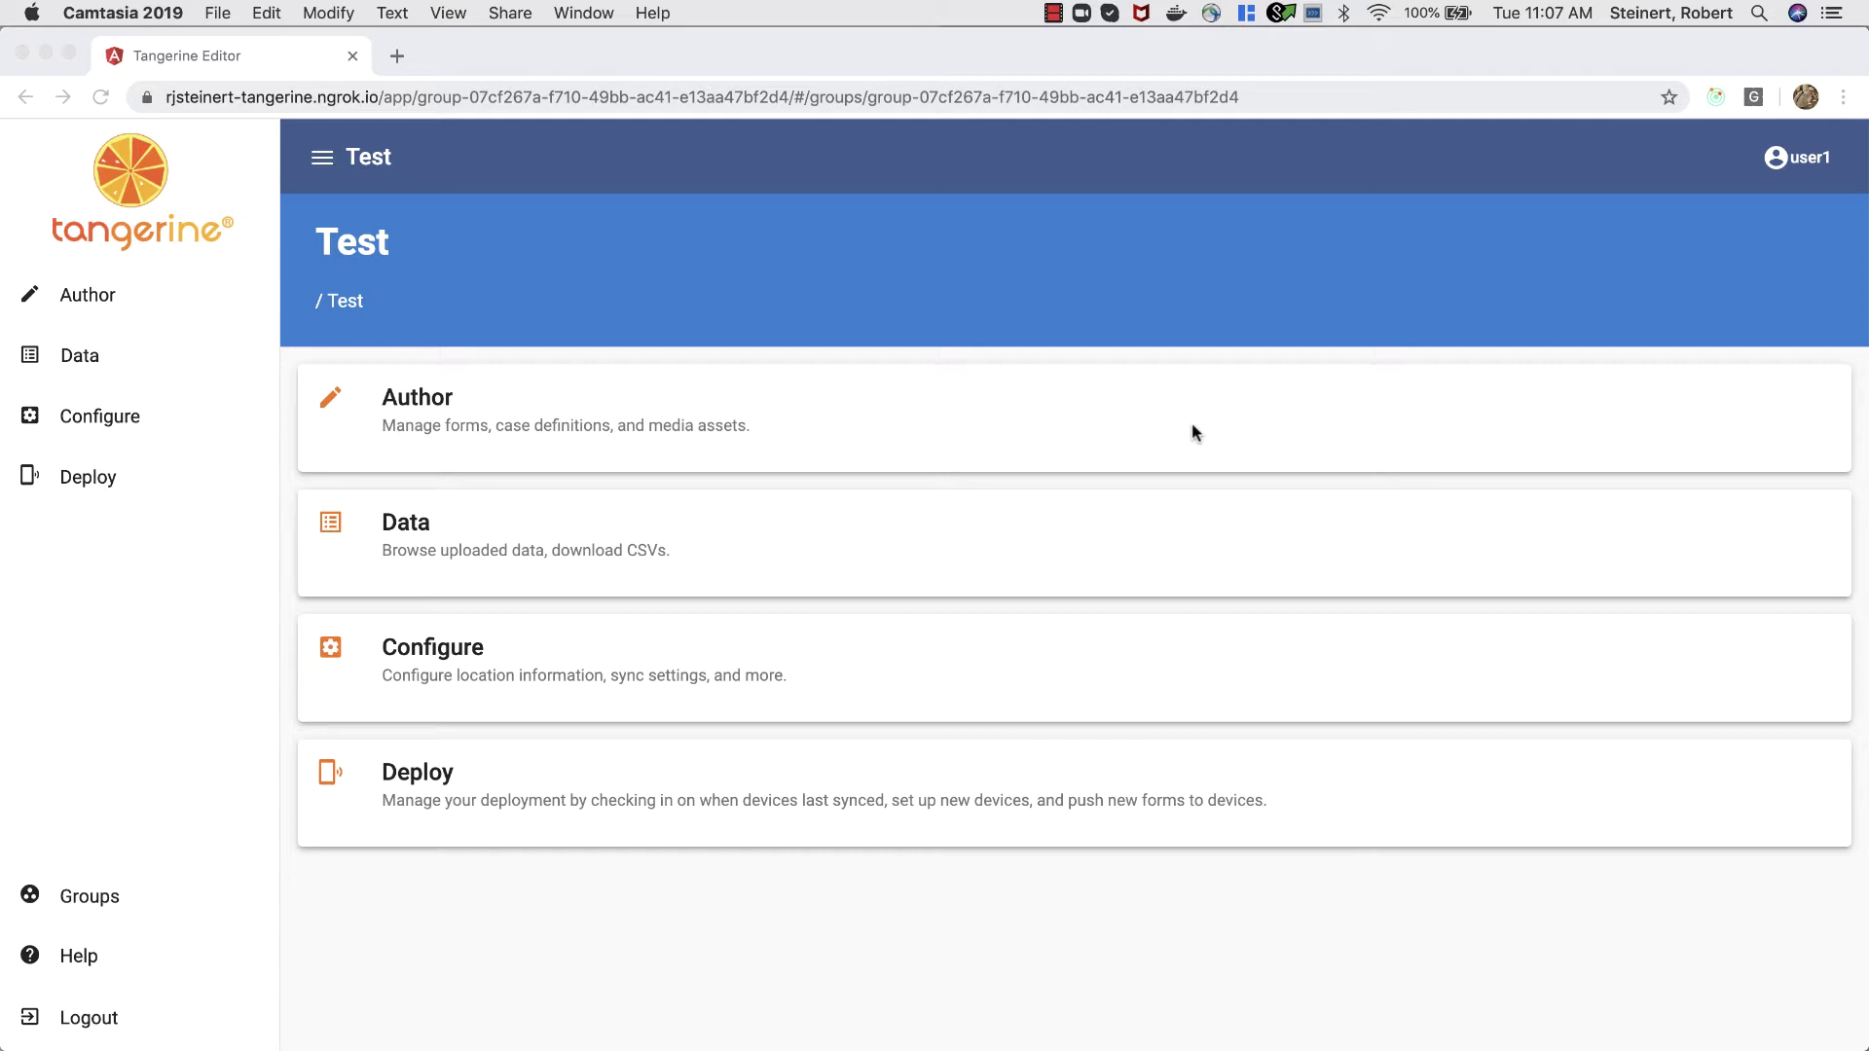
Open the list of issues in the Test group's data.
click(415, 538)
click(409, 517)
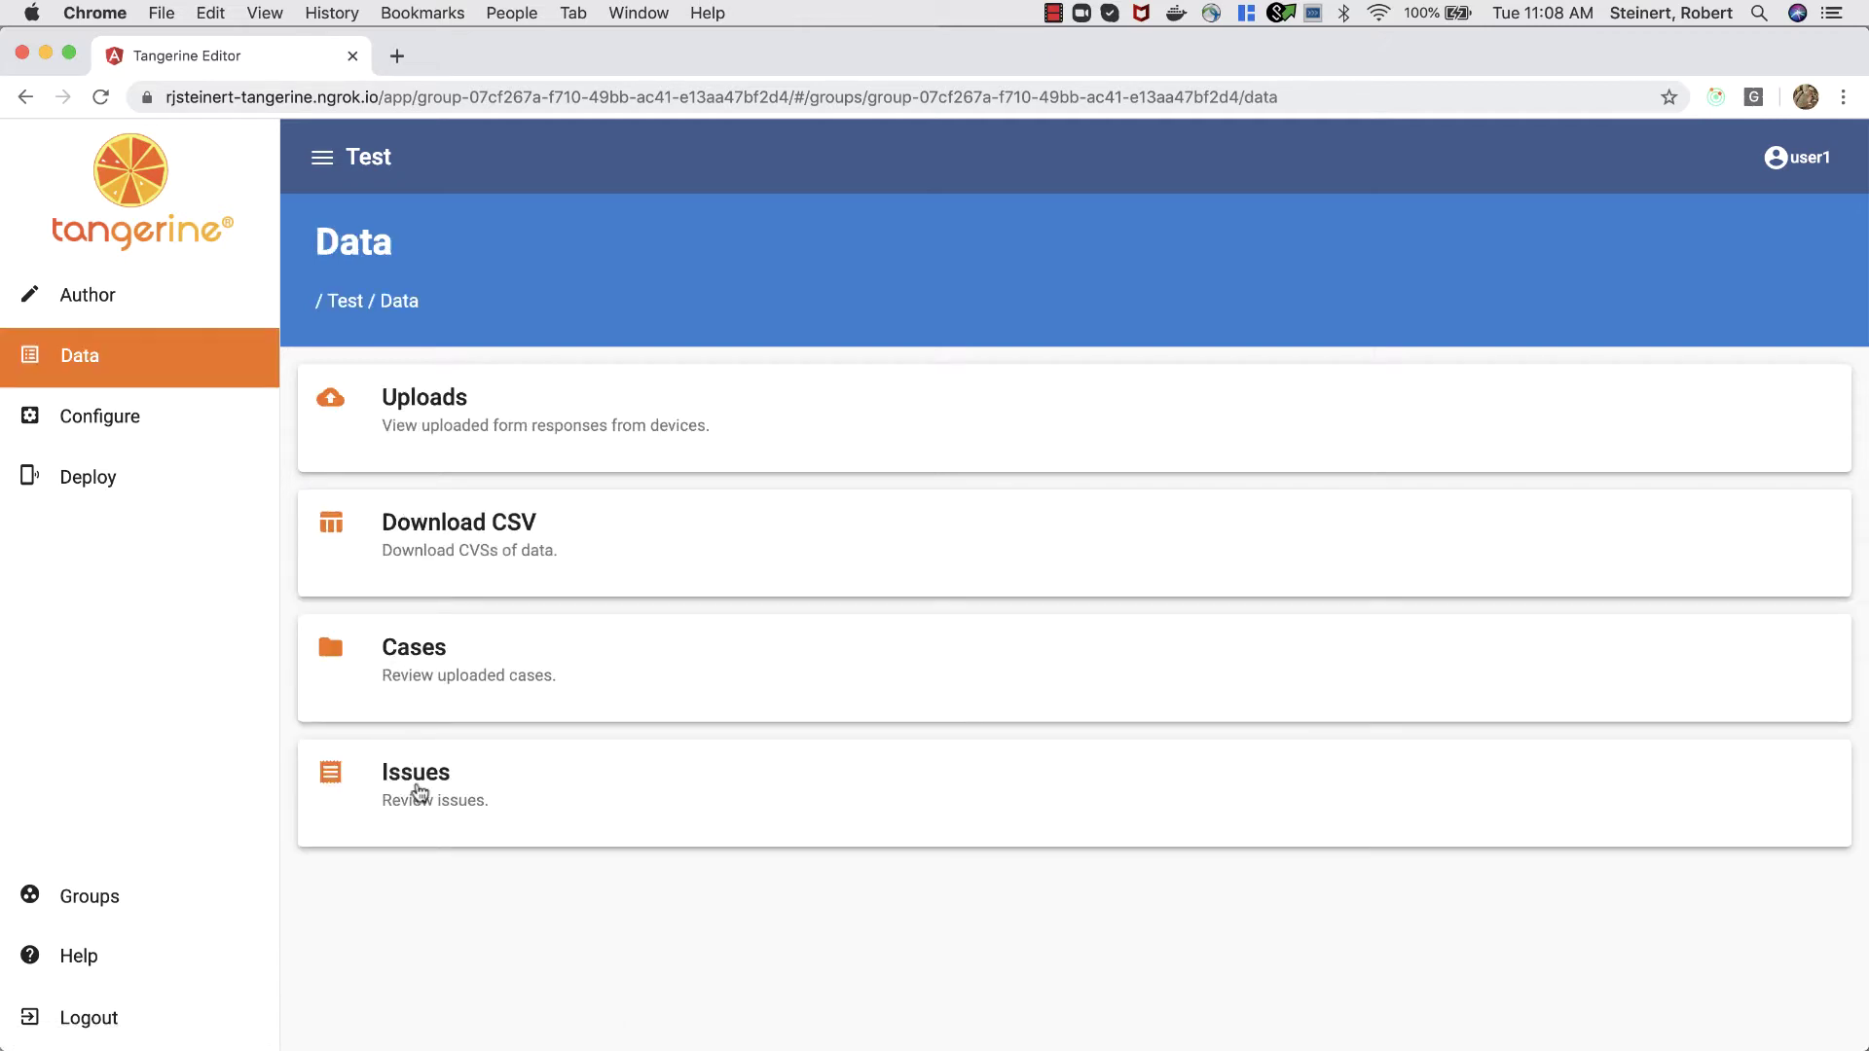
click(419, 793)
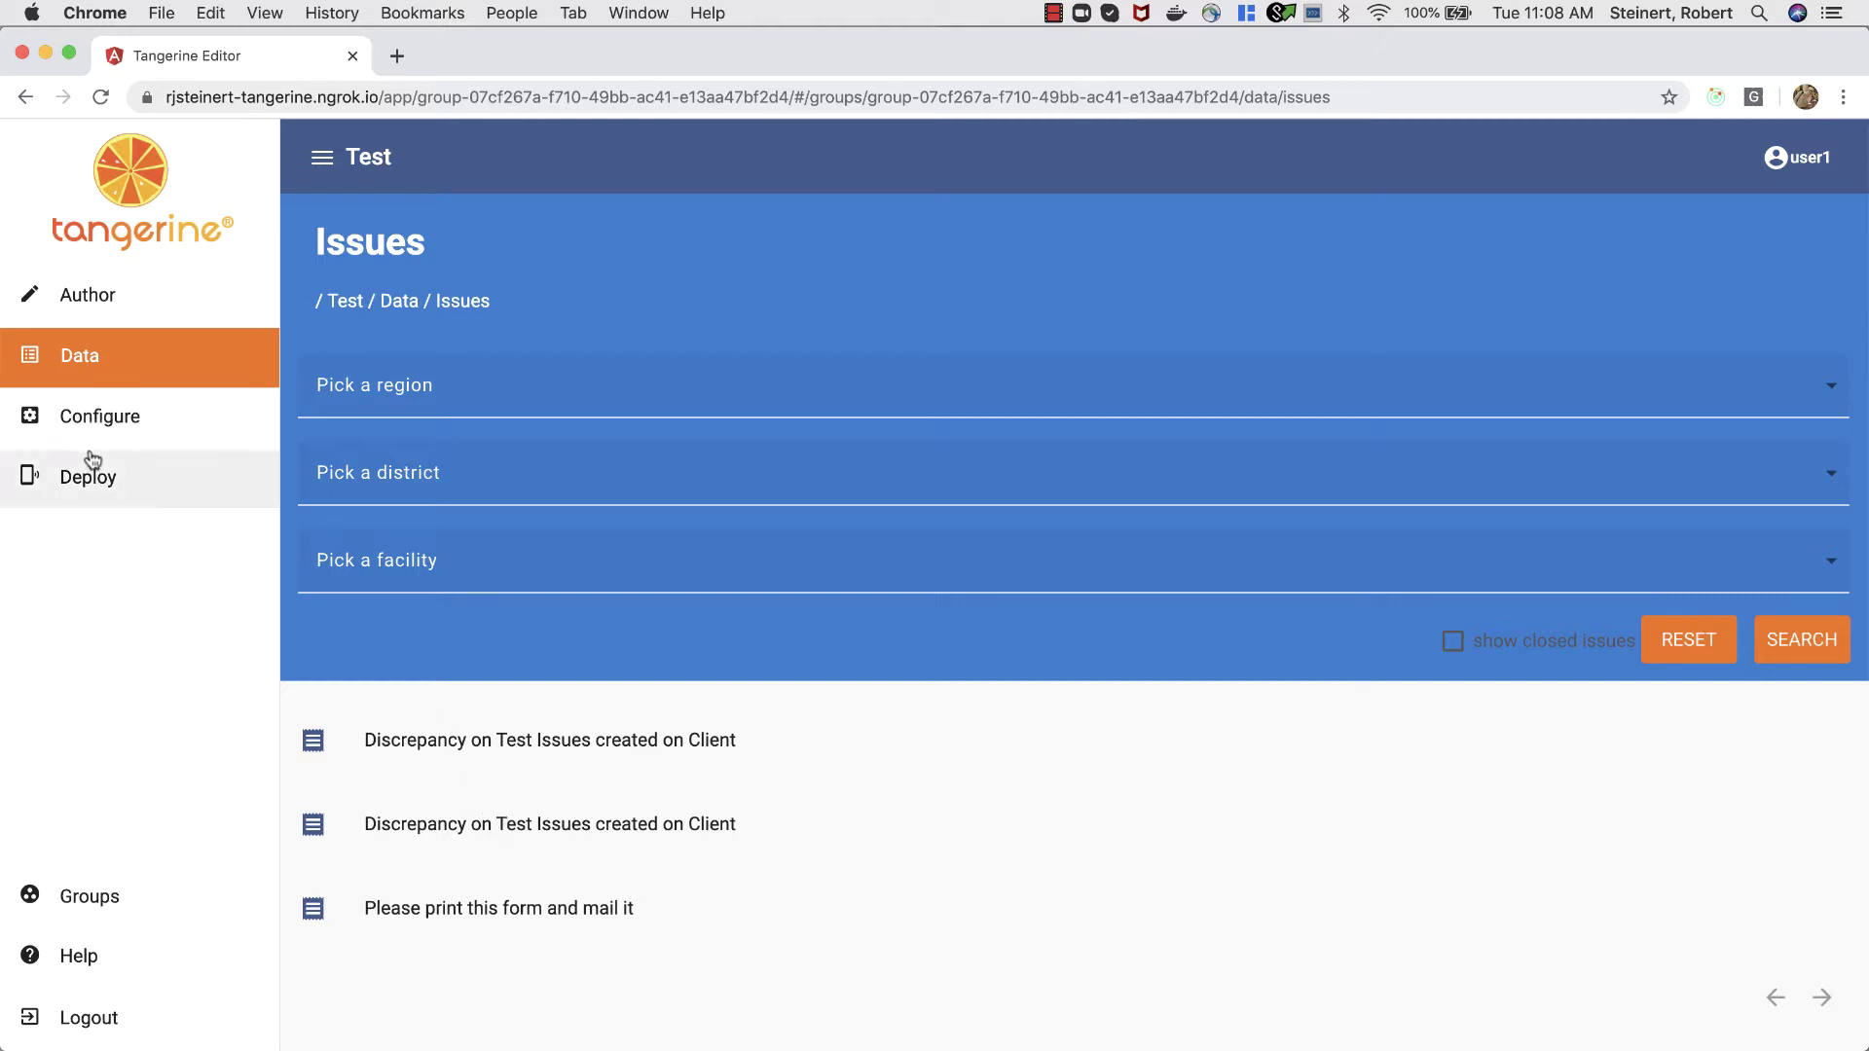
Examine the district and facility assigned to each device in the group's deployment device list.
click(94, 490)
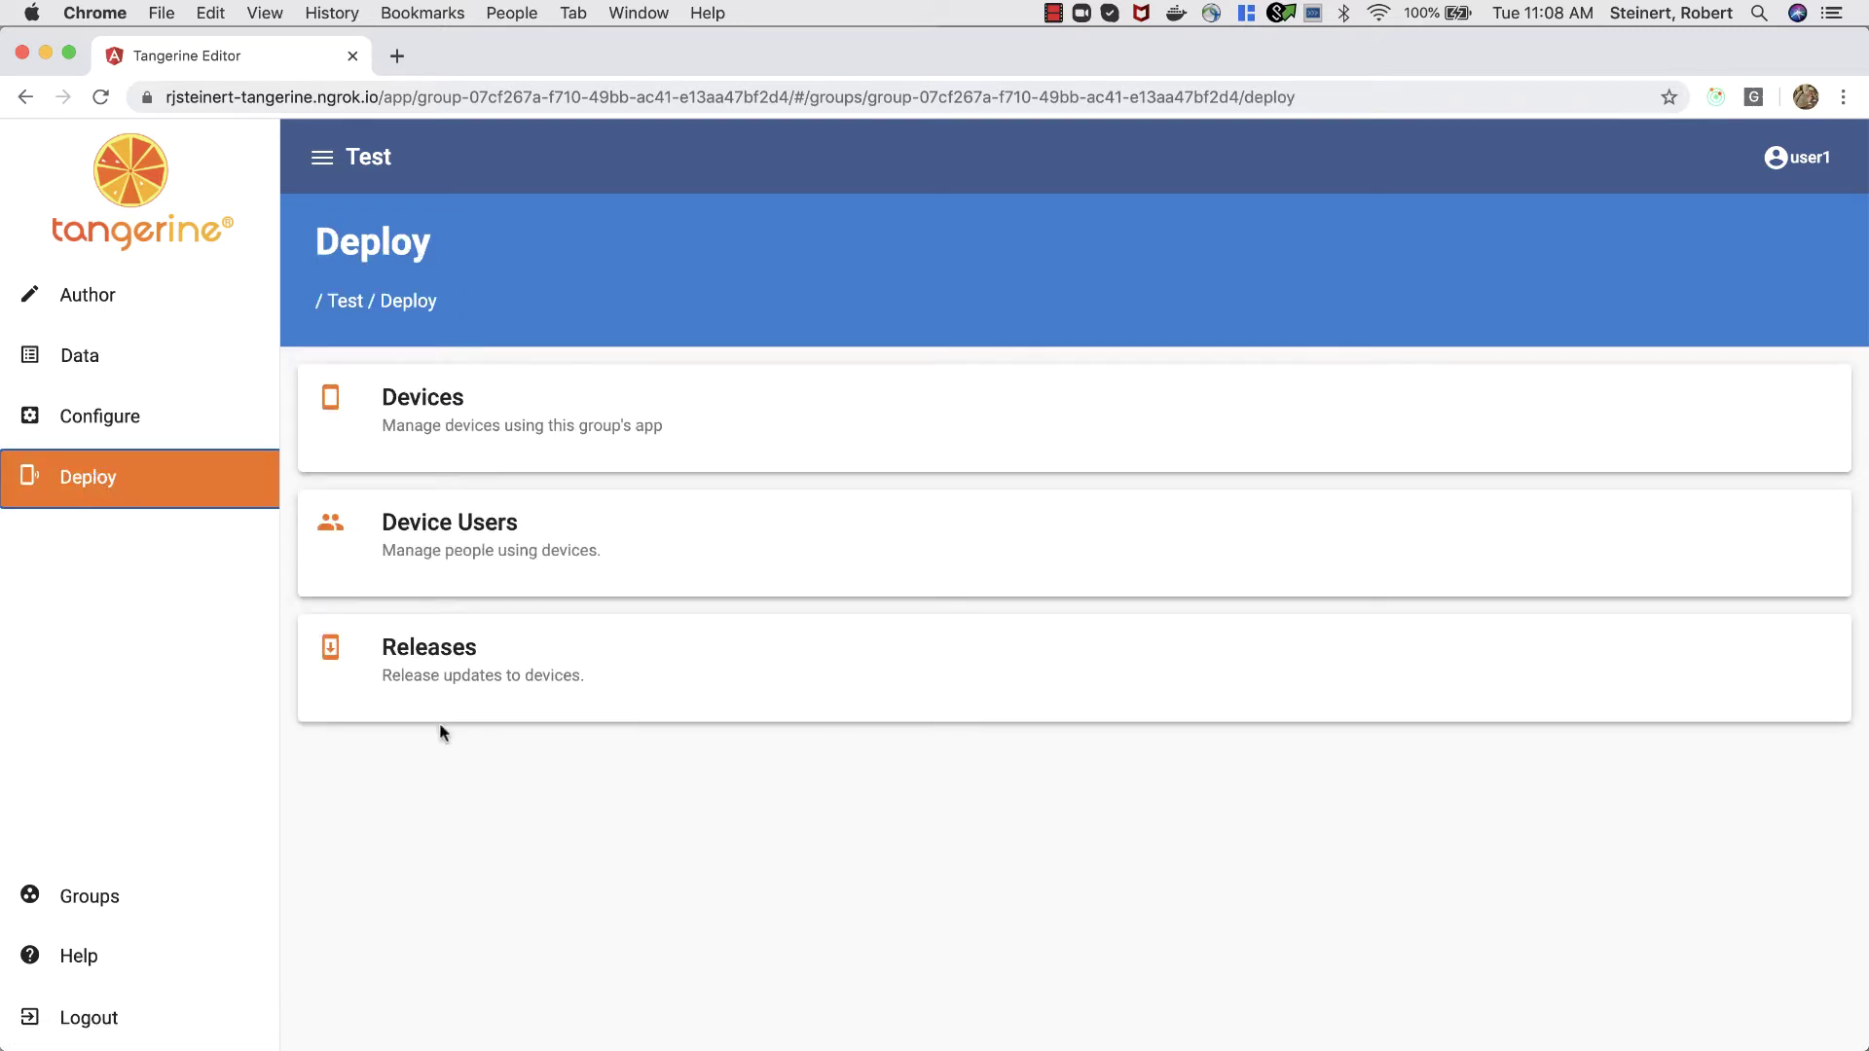
click(463, 448)
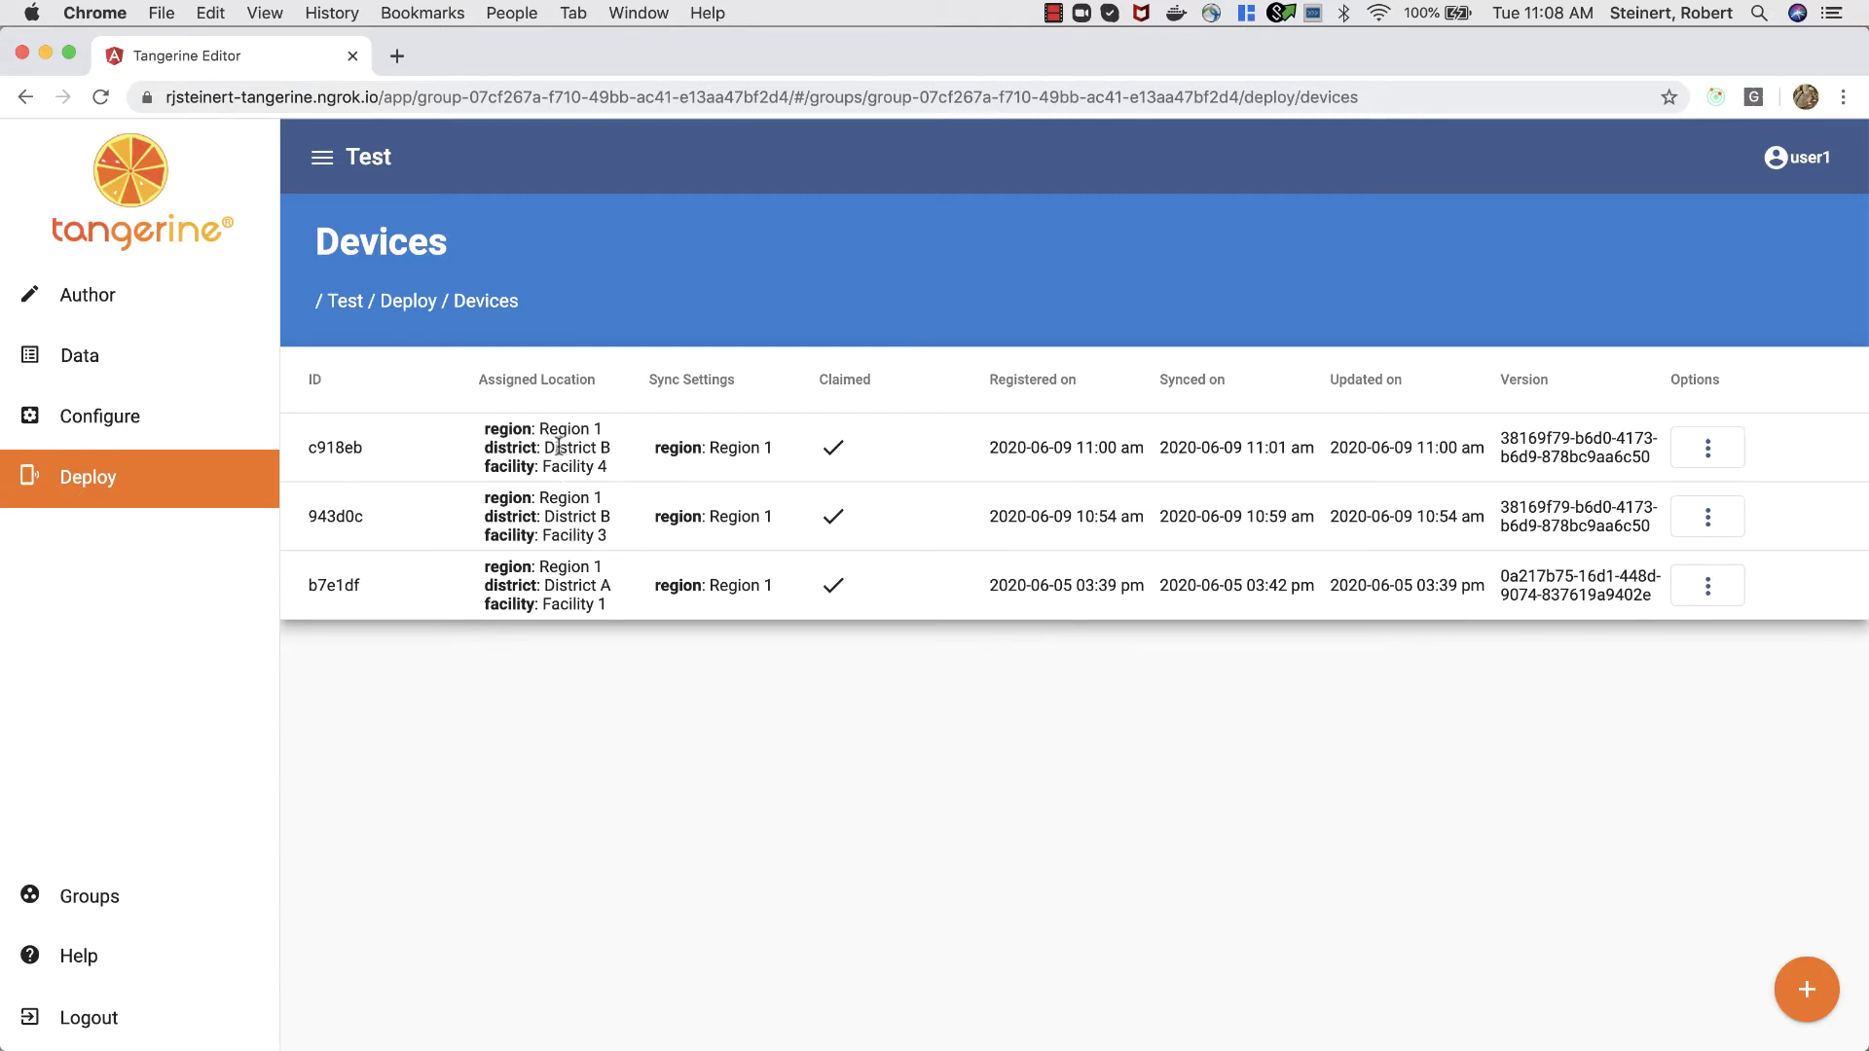
drag(559, 447, 582, 448)
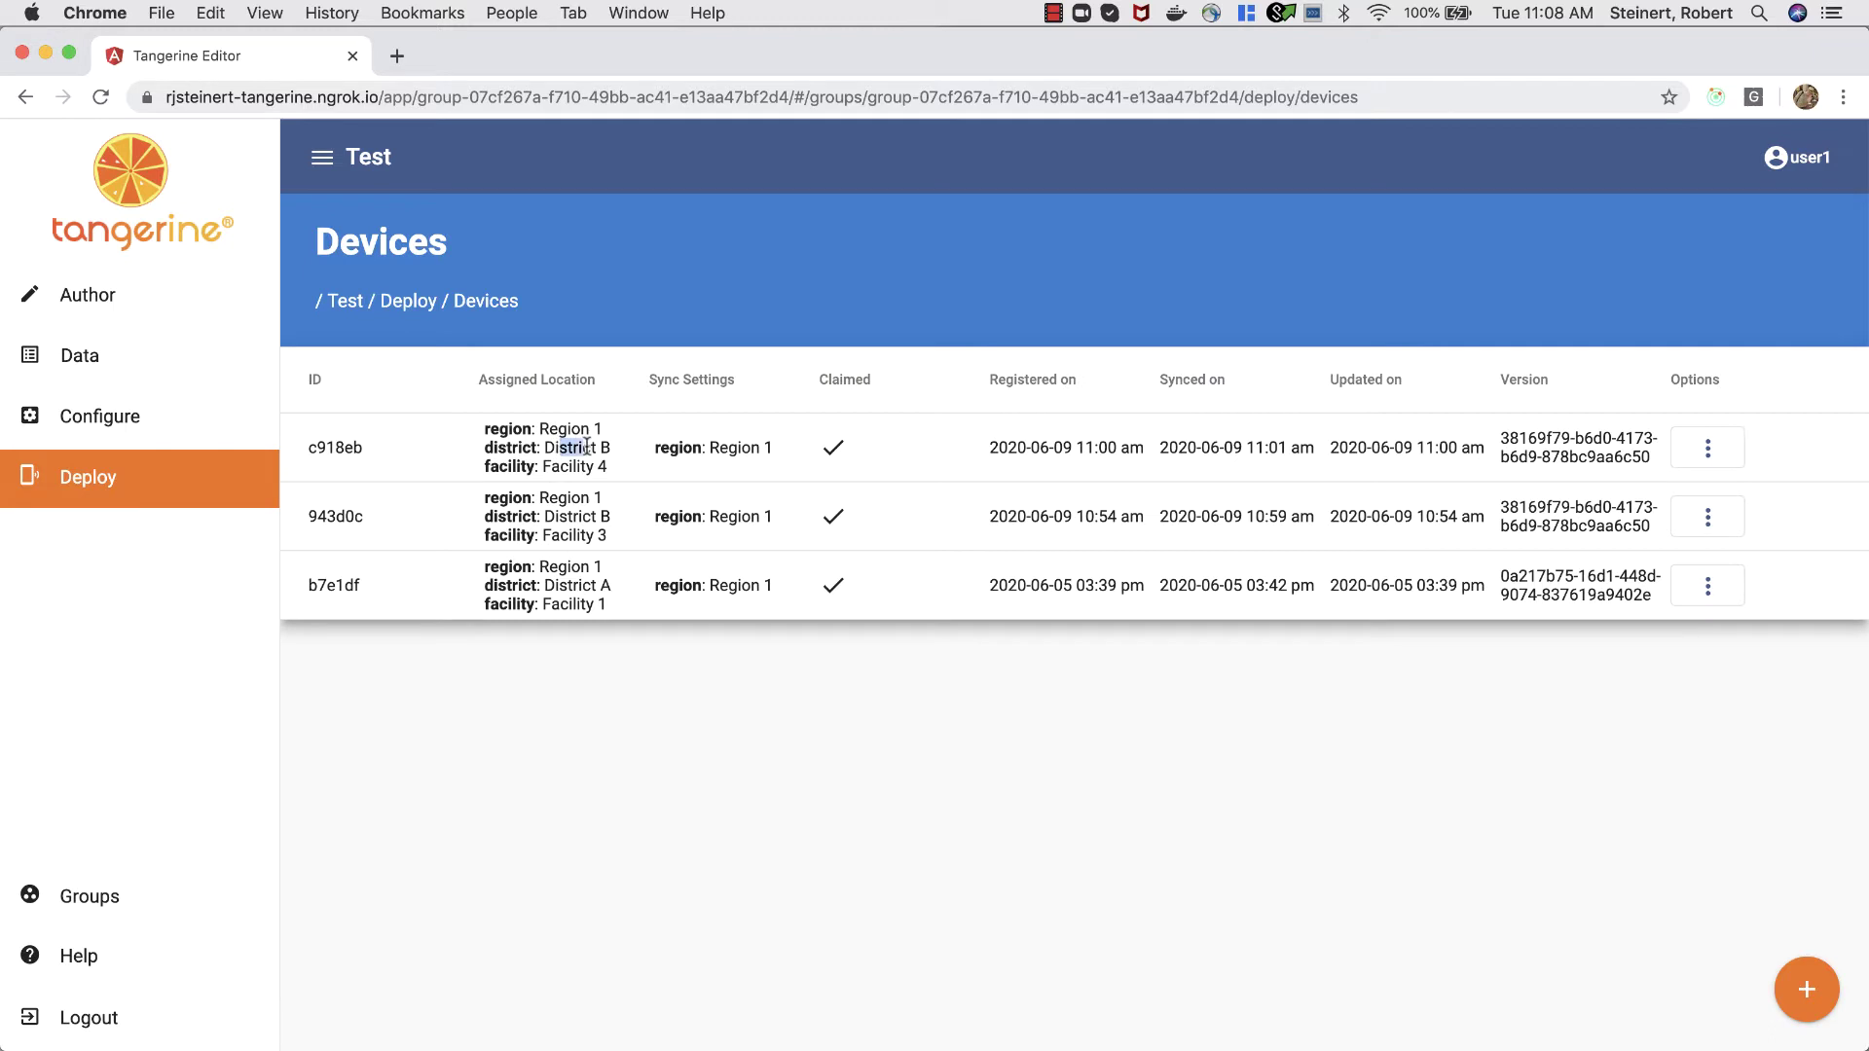
click(584, 506)
drag(551, 466, 607, 467)
drag(569, 535, 615, 545)
click(576, 584)
drag(544, 584, 628, 587)
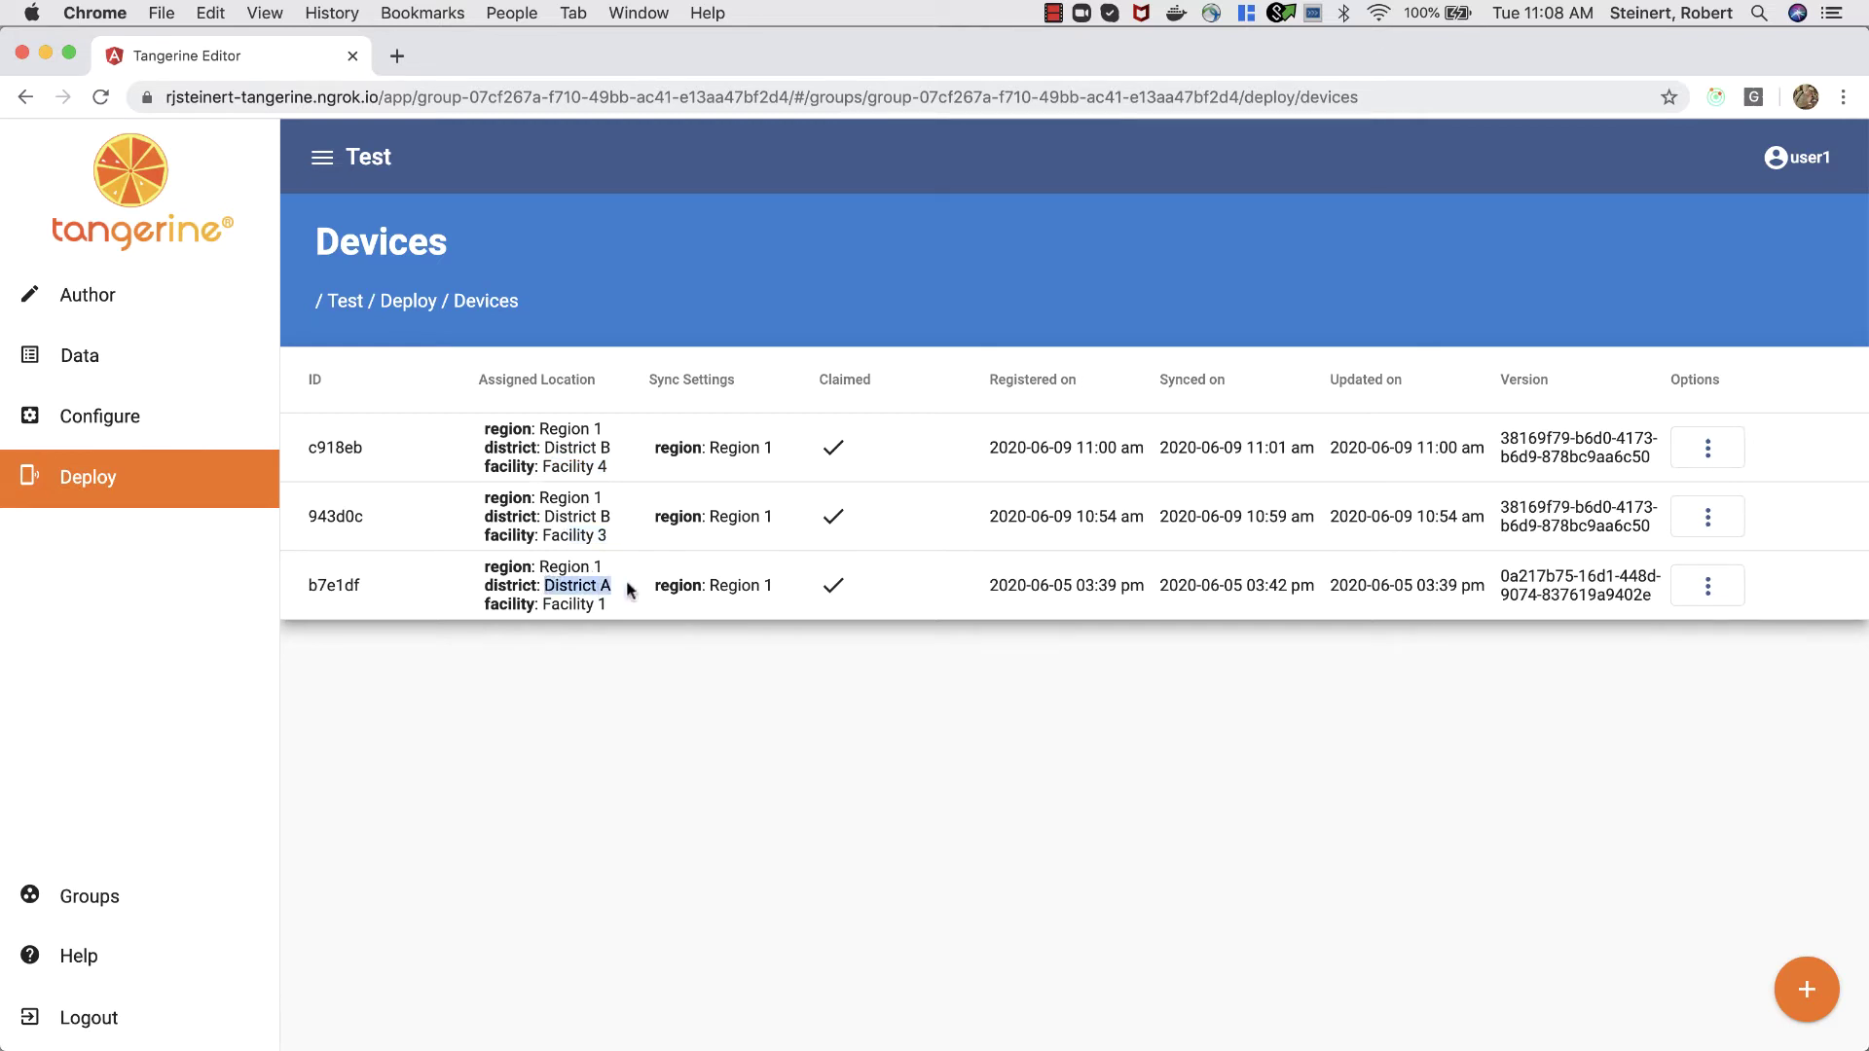
click(564, 609)
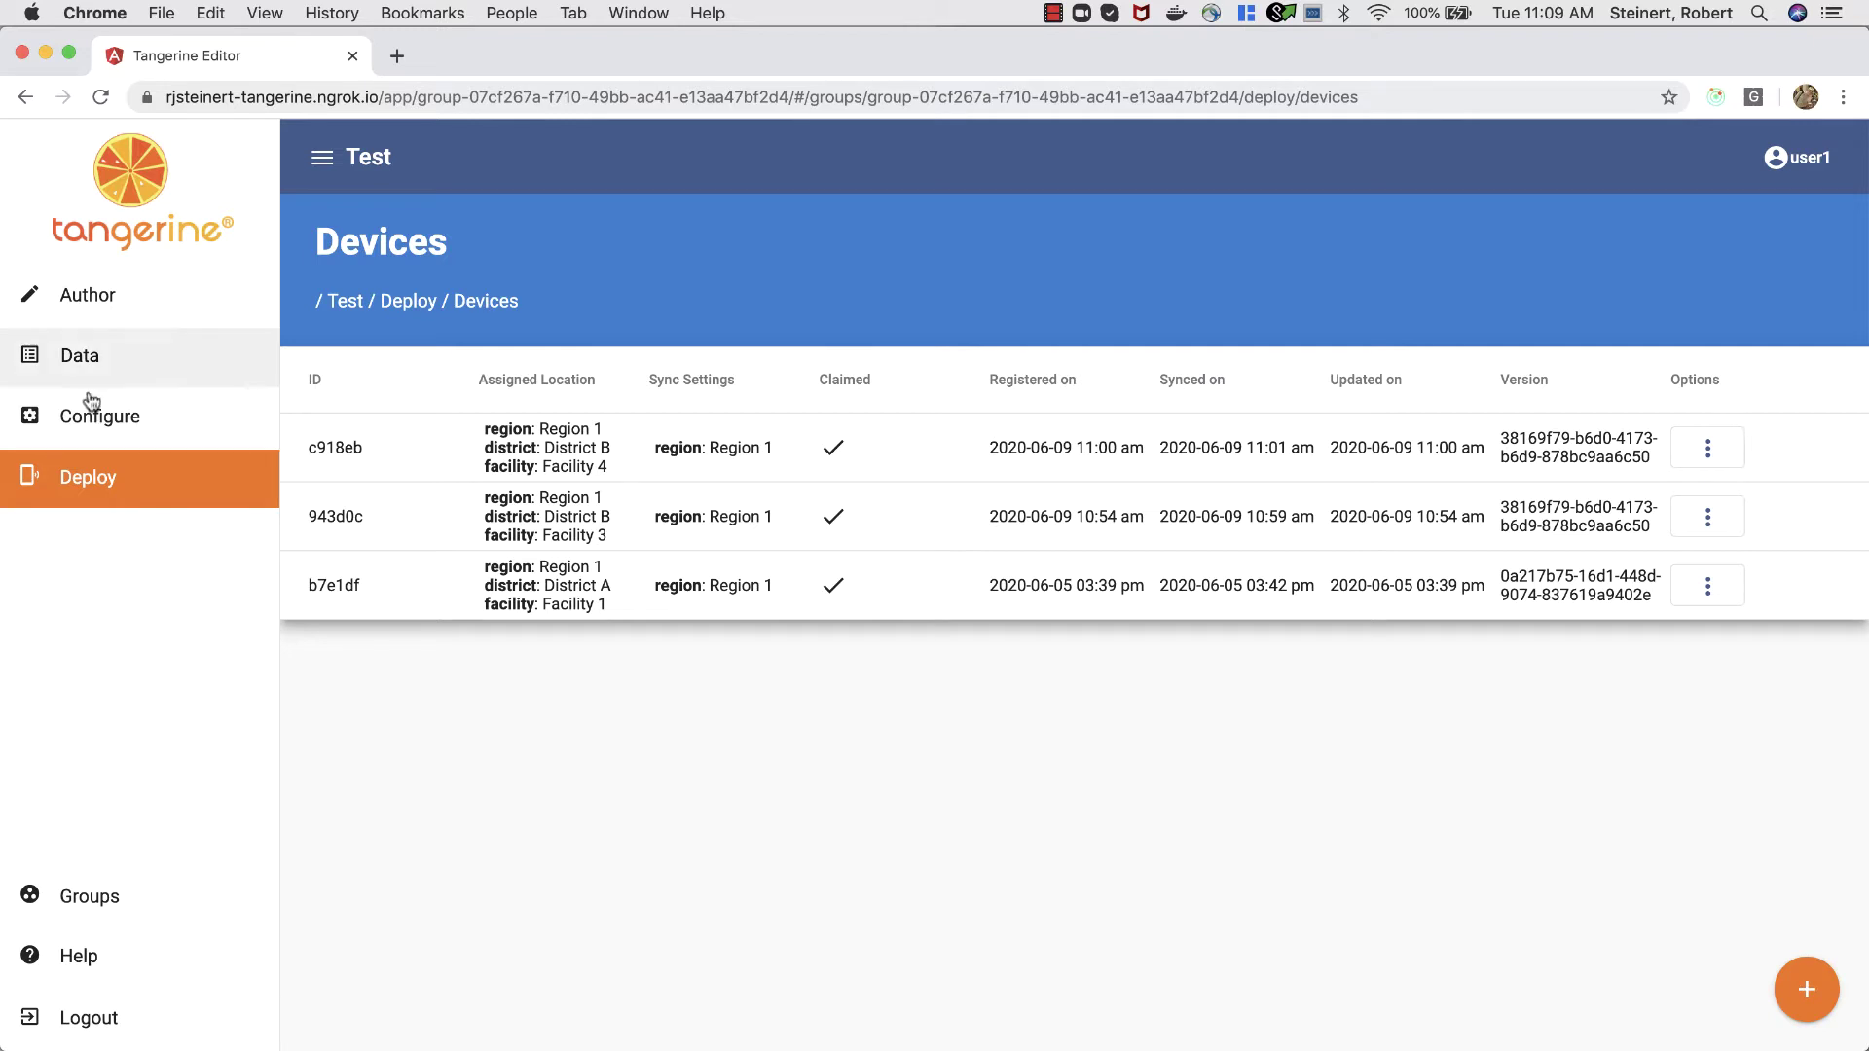
Return to the group's issues and search them by Region 1 and District A.
click(67, 360)
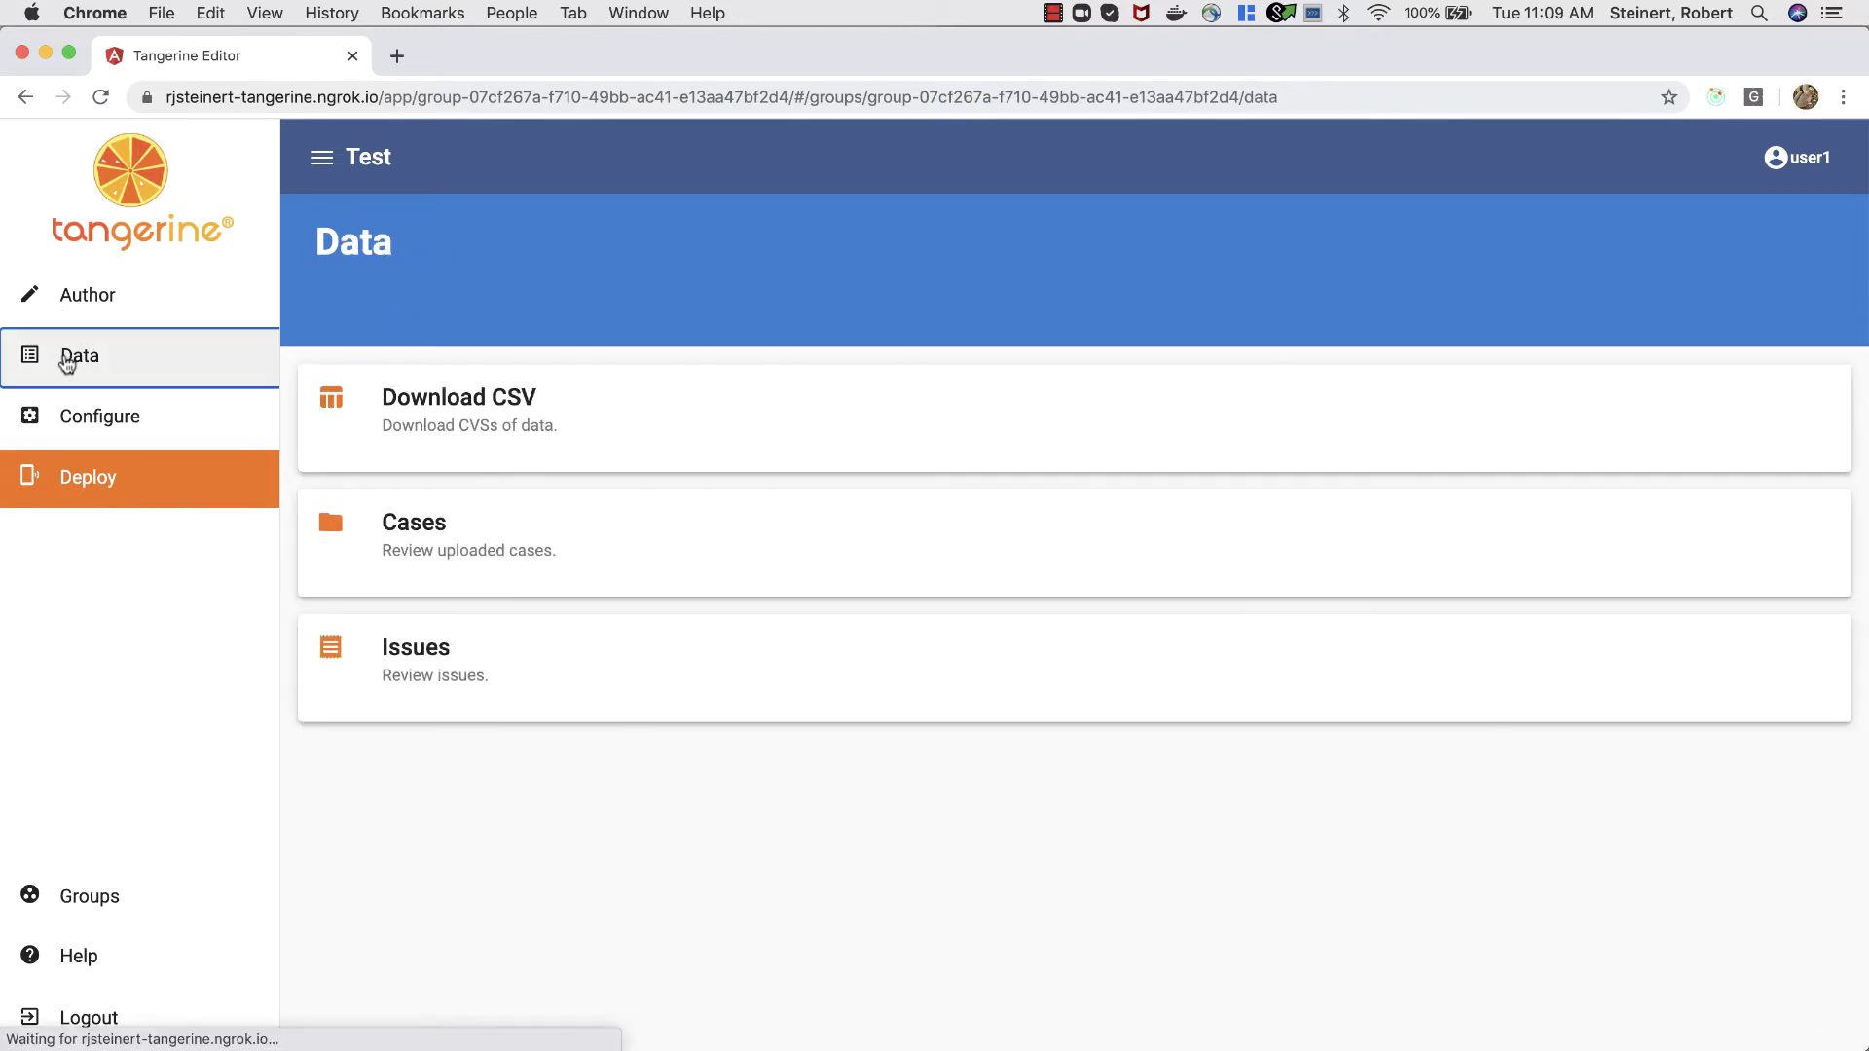
click(375, 785)
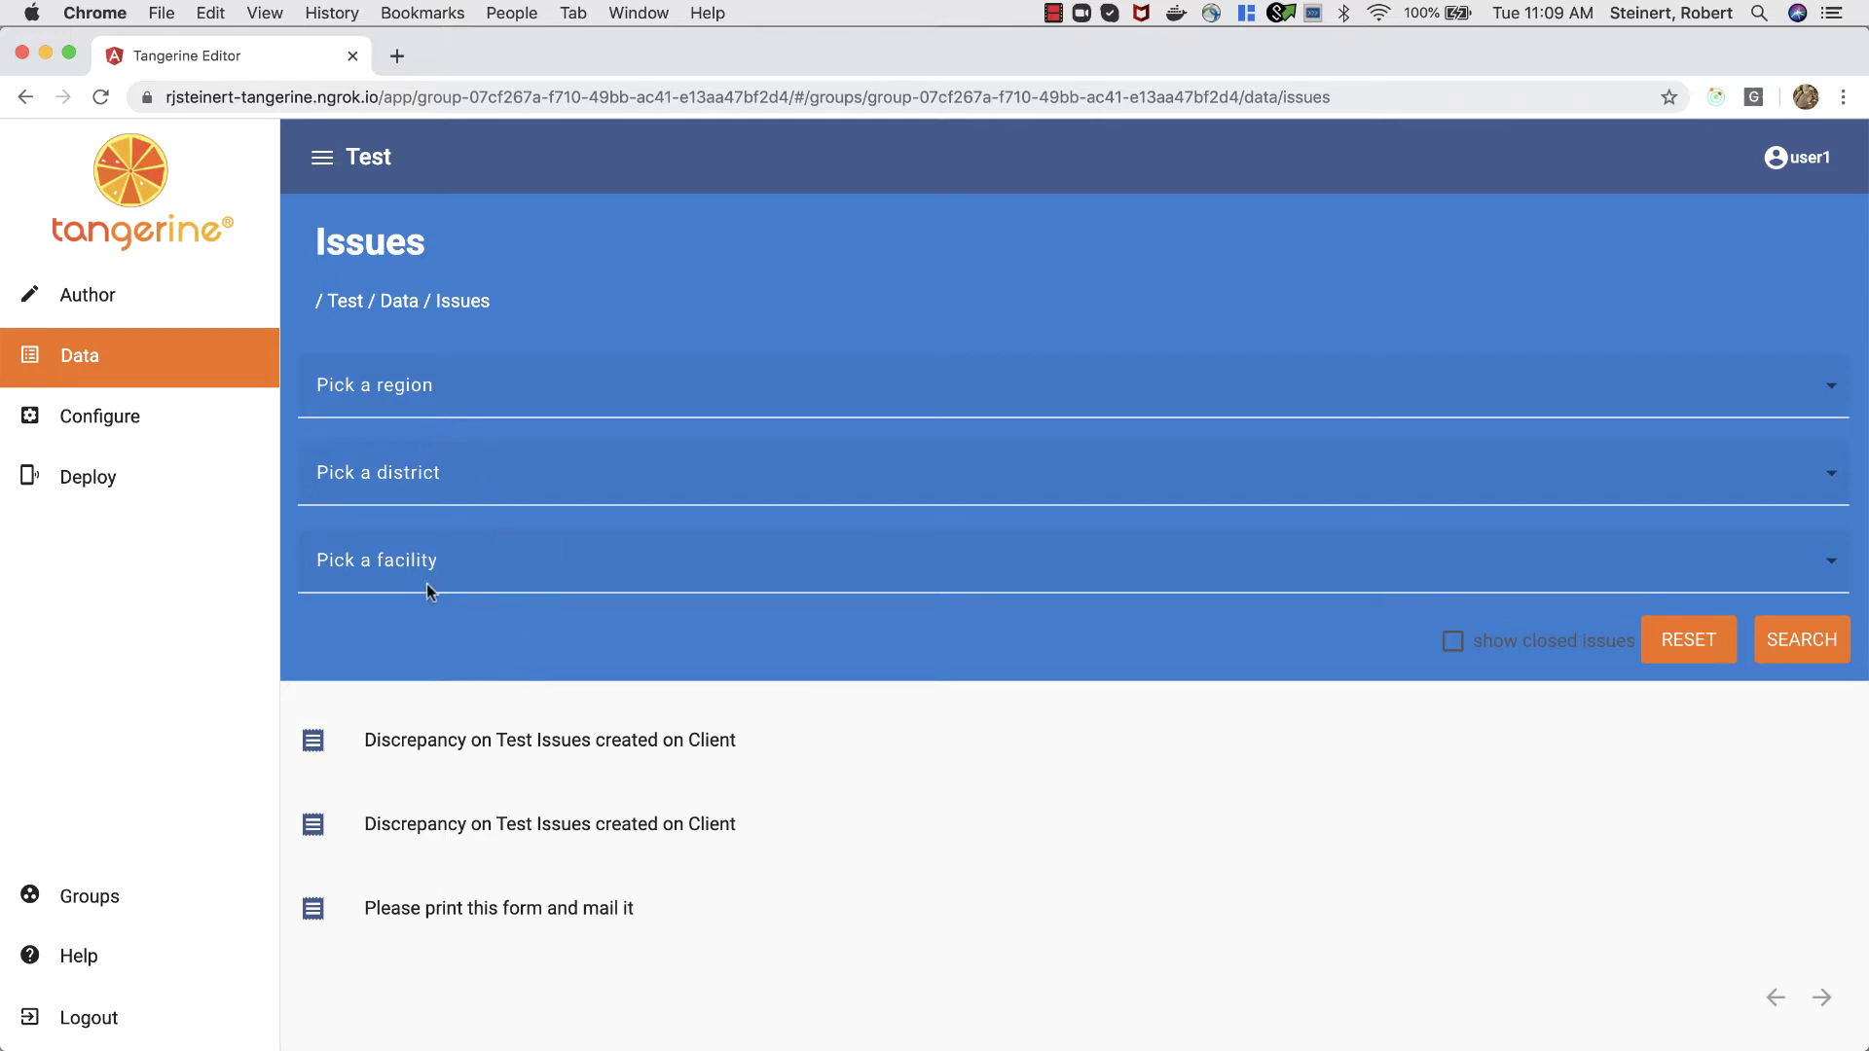
click(438, 381)
click(422, 416)
click(408, 475)
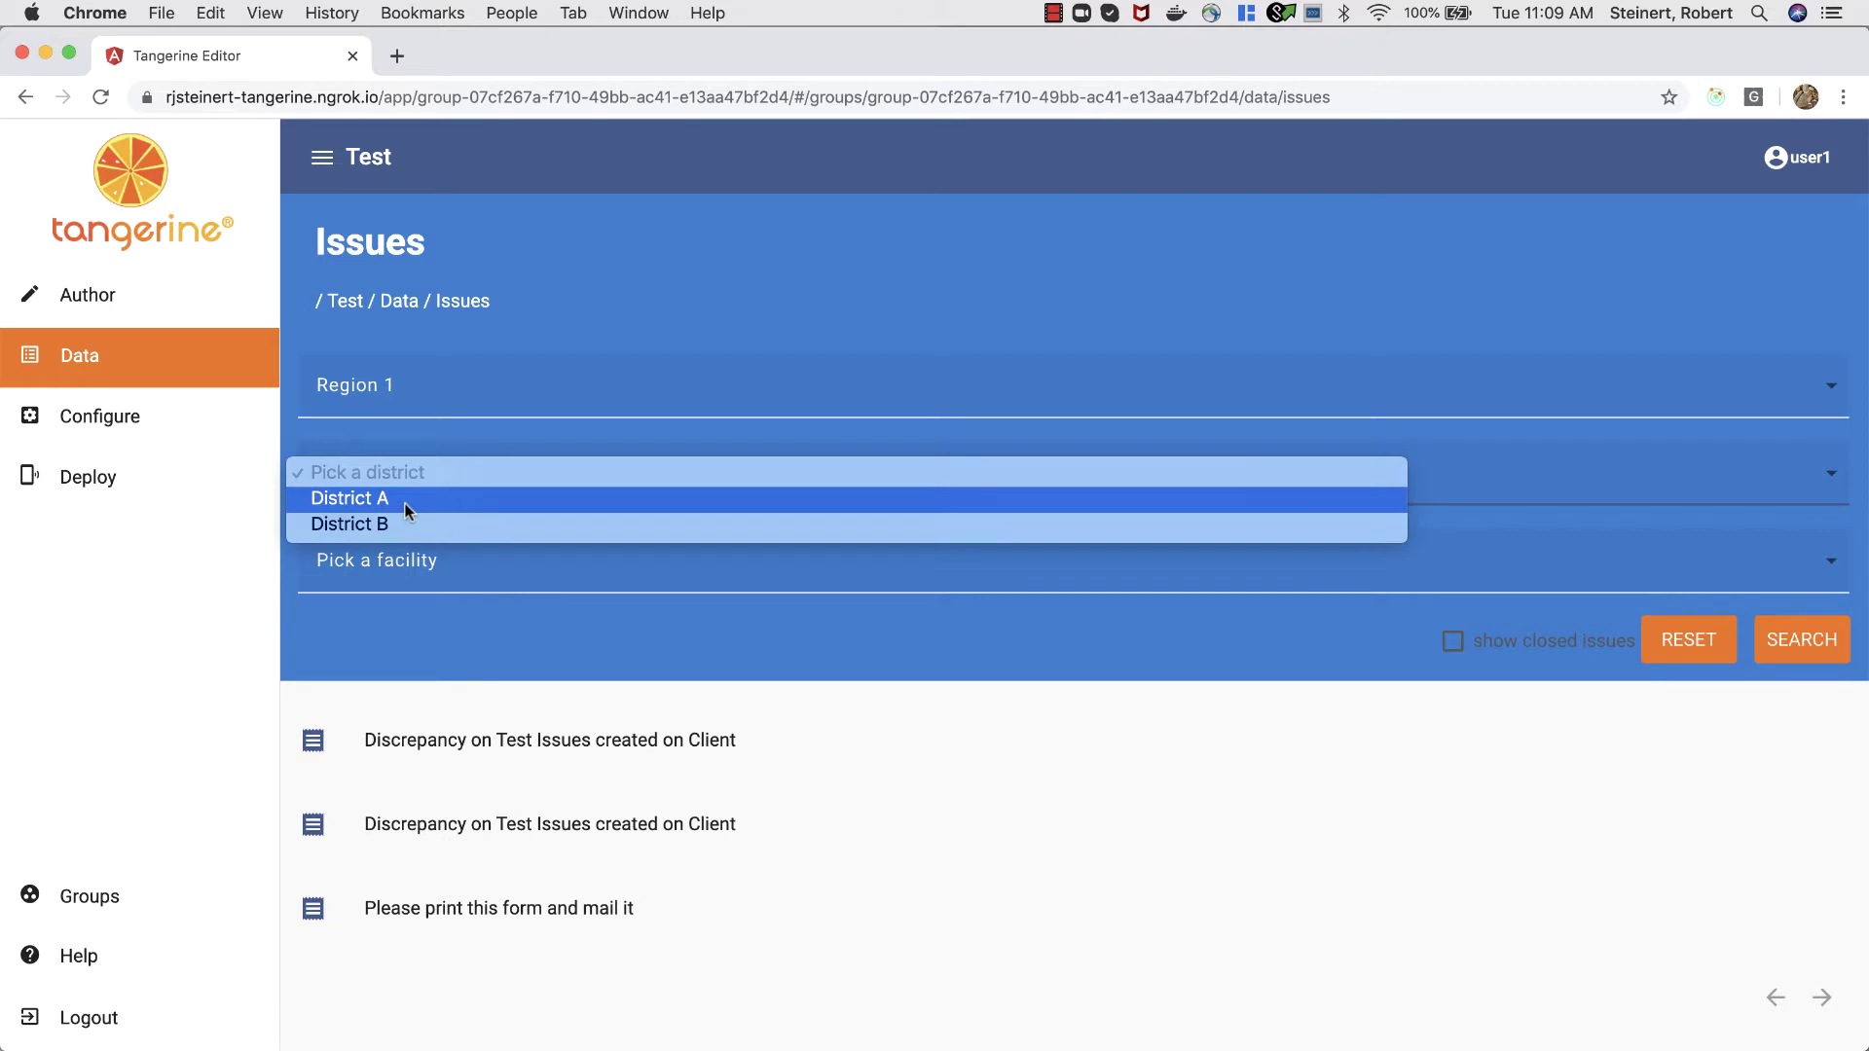
click(405, 501)
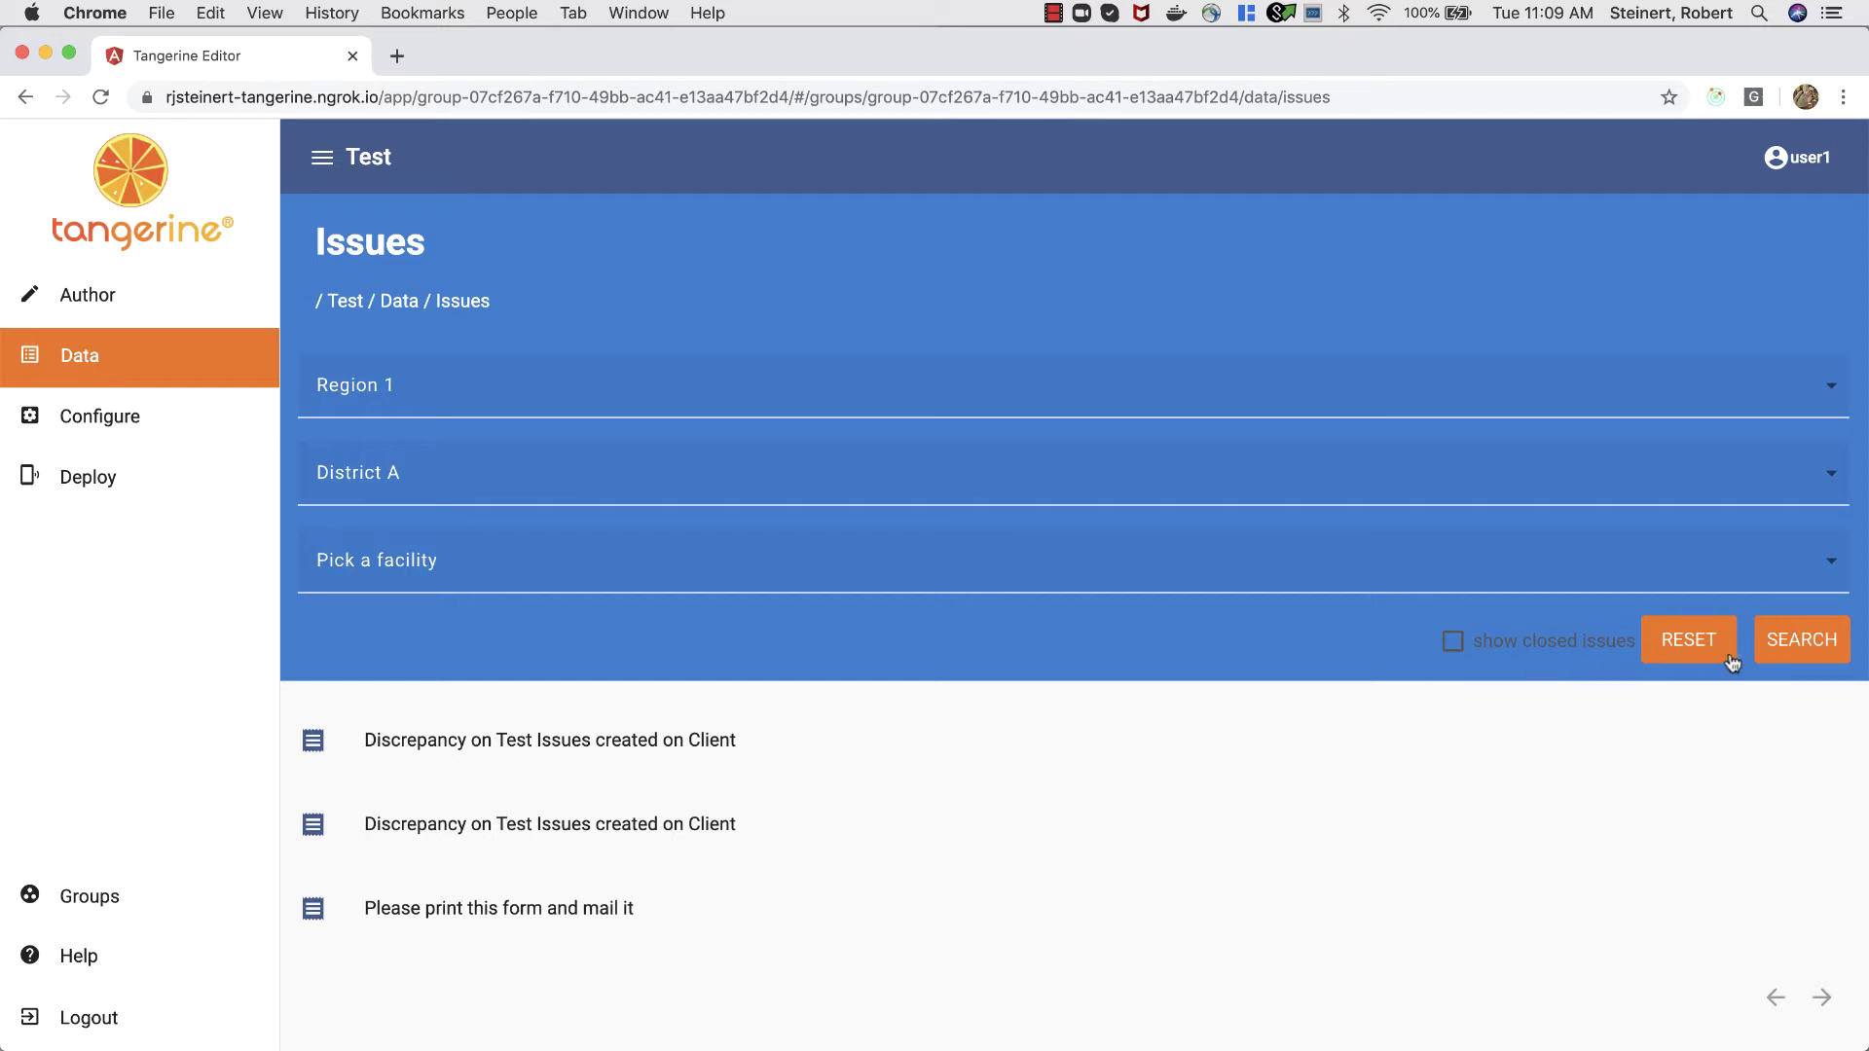
click(1803, 647)
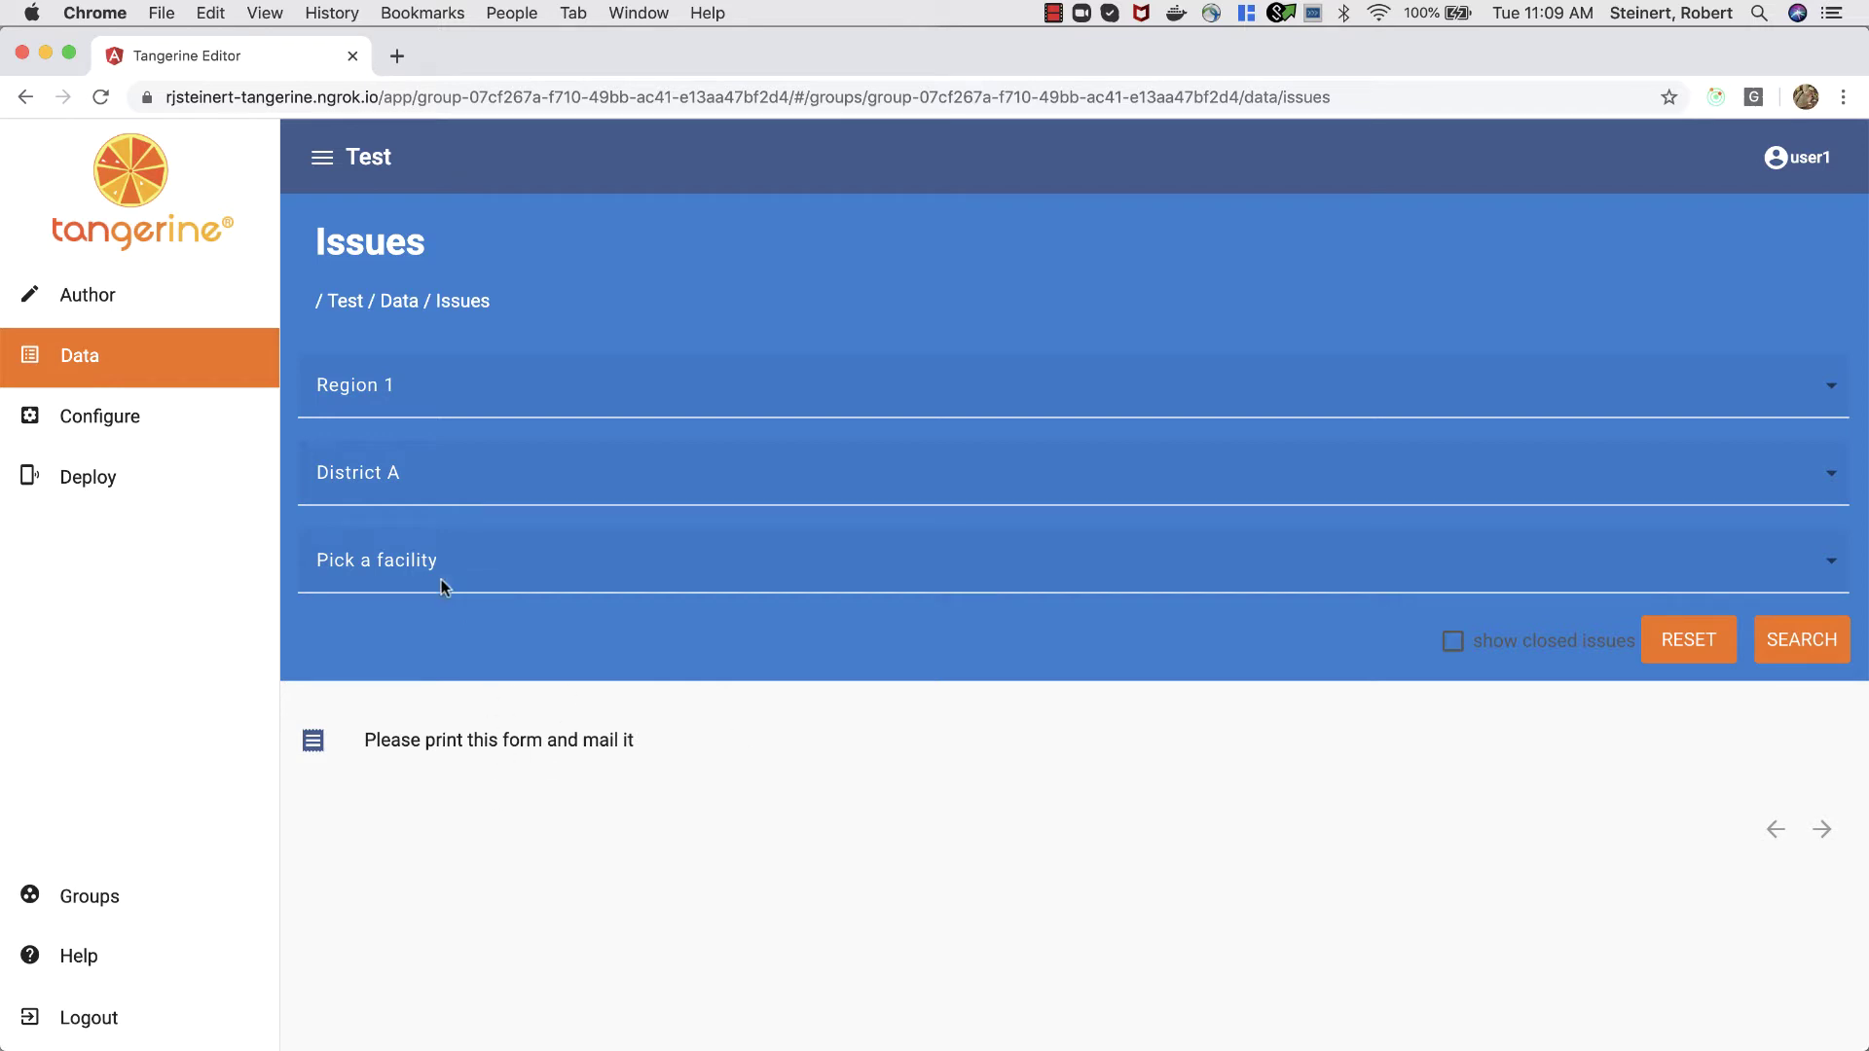
Change the district filter to District B and search the issues again.
click(384, 483)
click(381, 501)
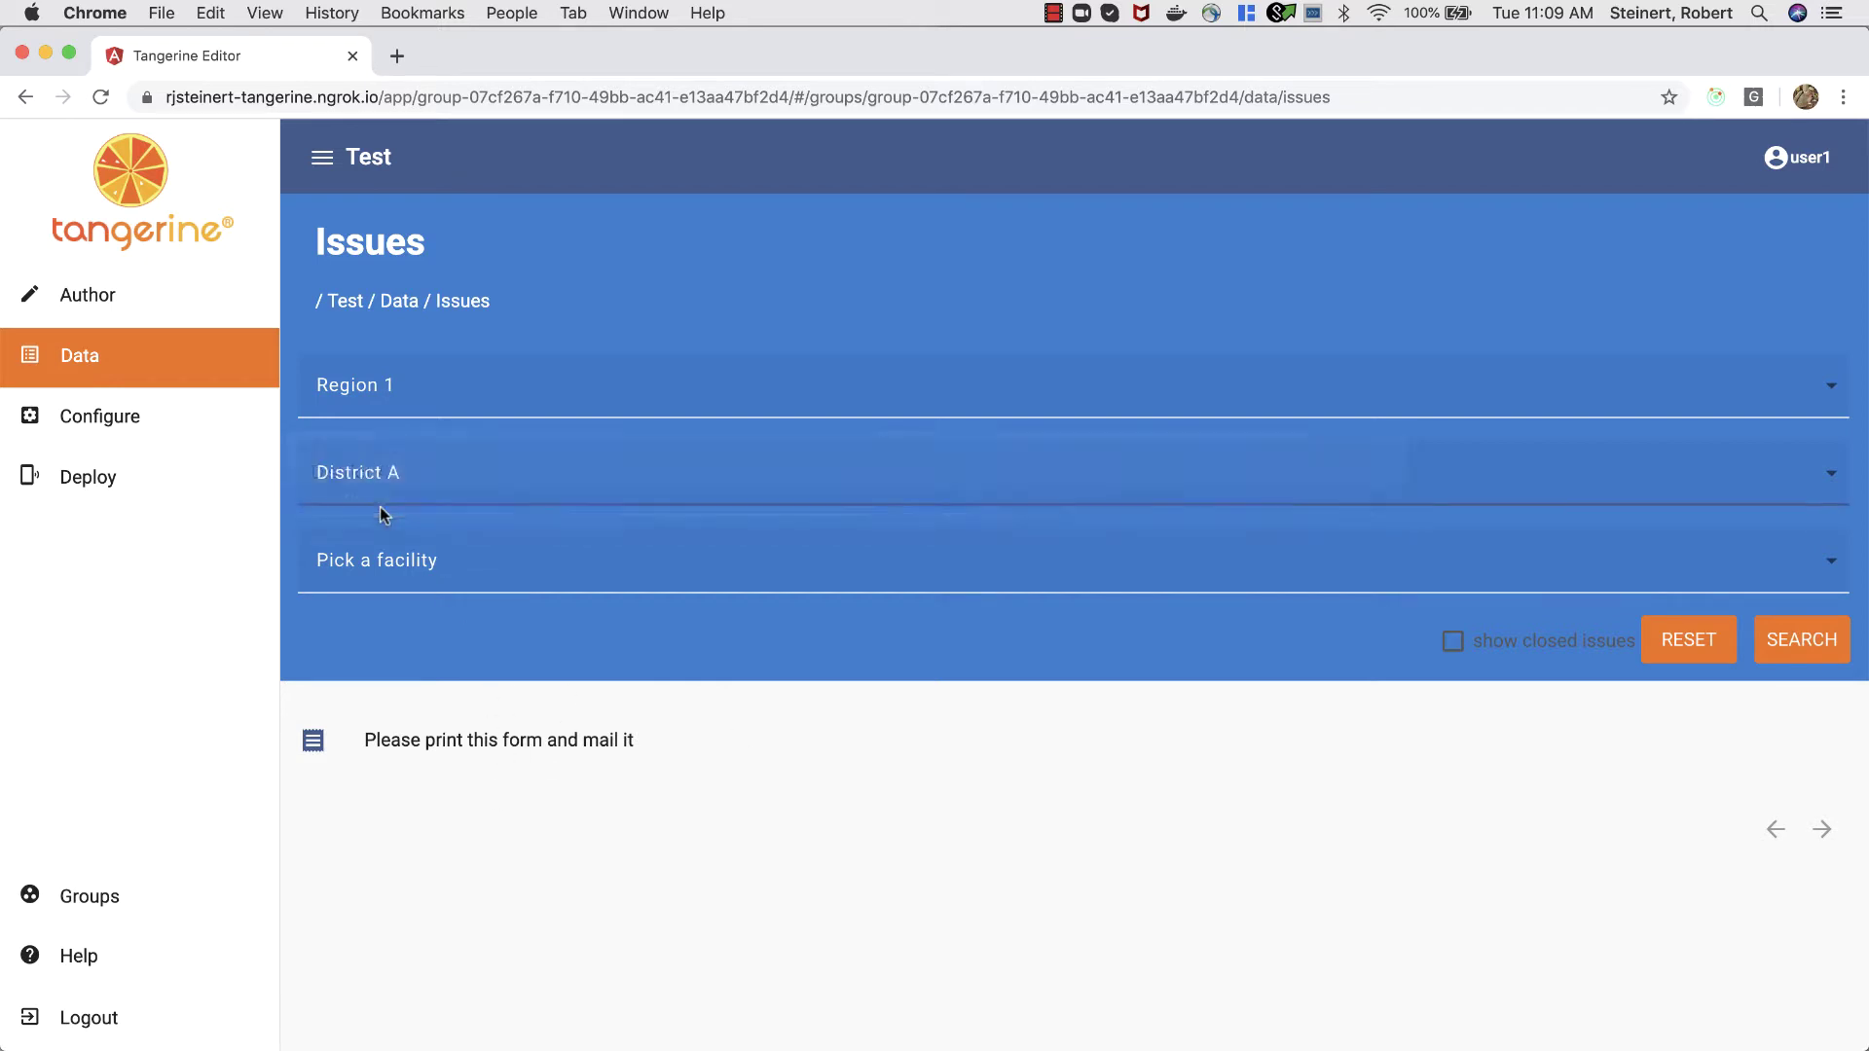
click(1789, 650)
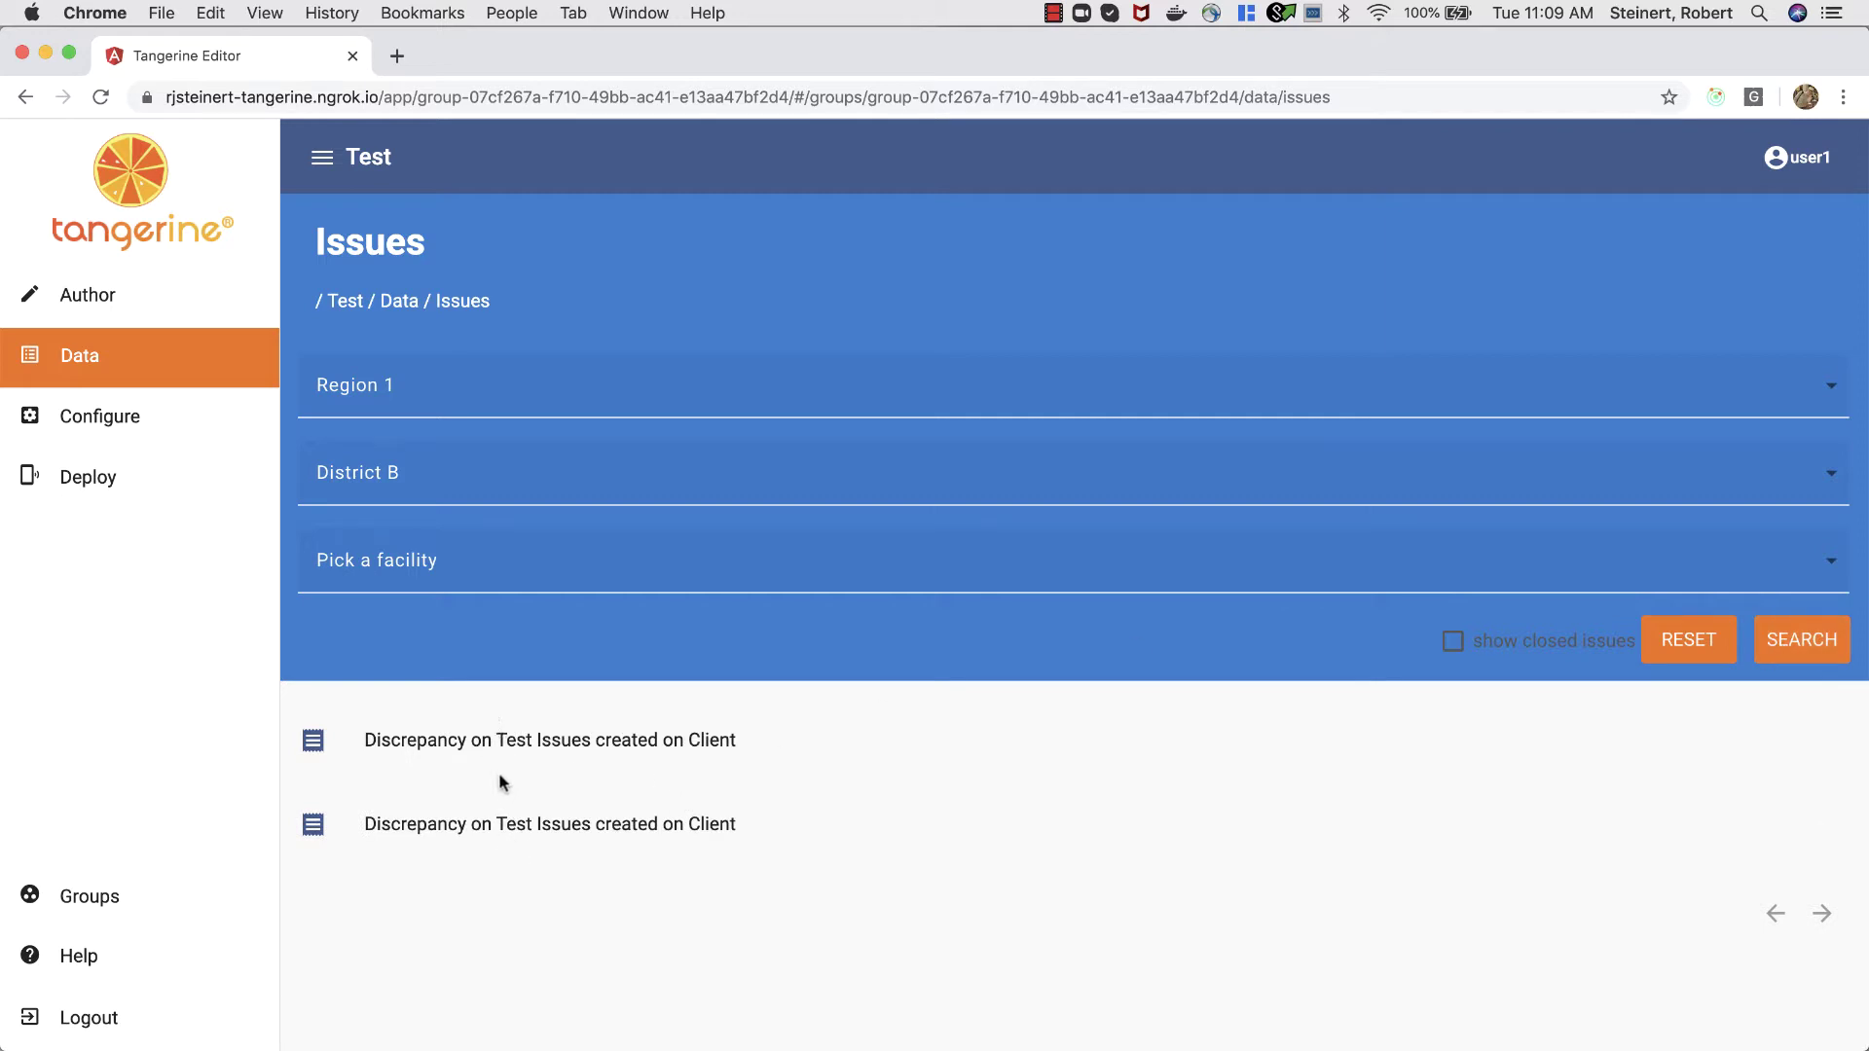
Narrow the District B issue search to Facility 4.
click(371, 562)
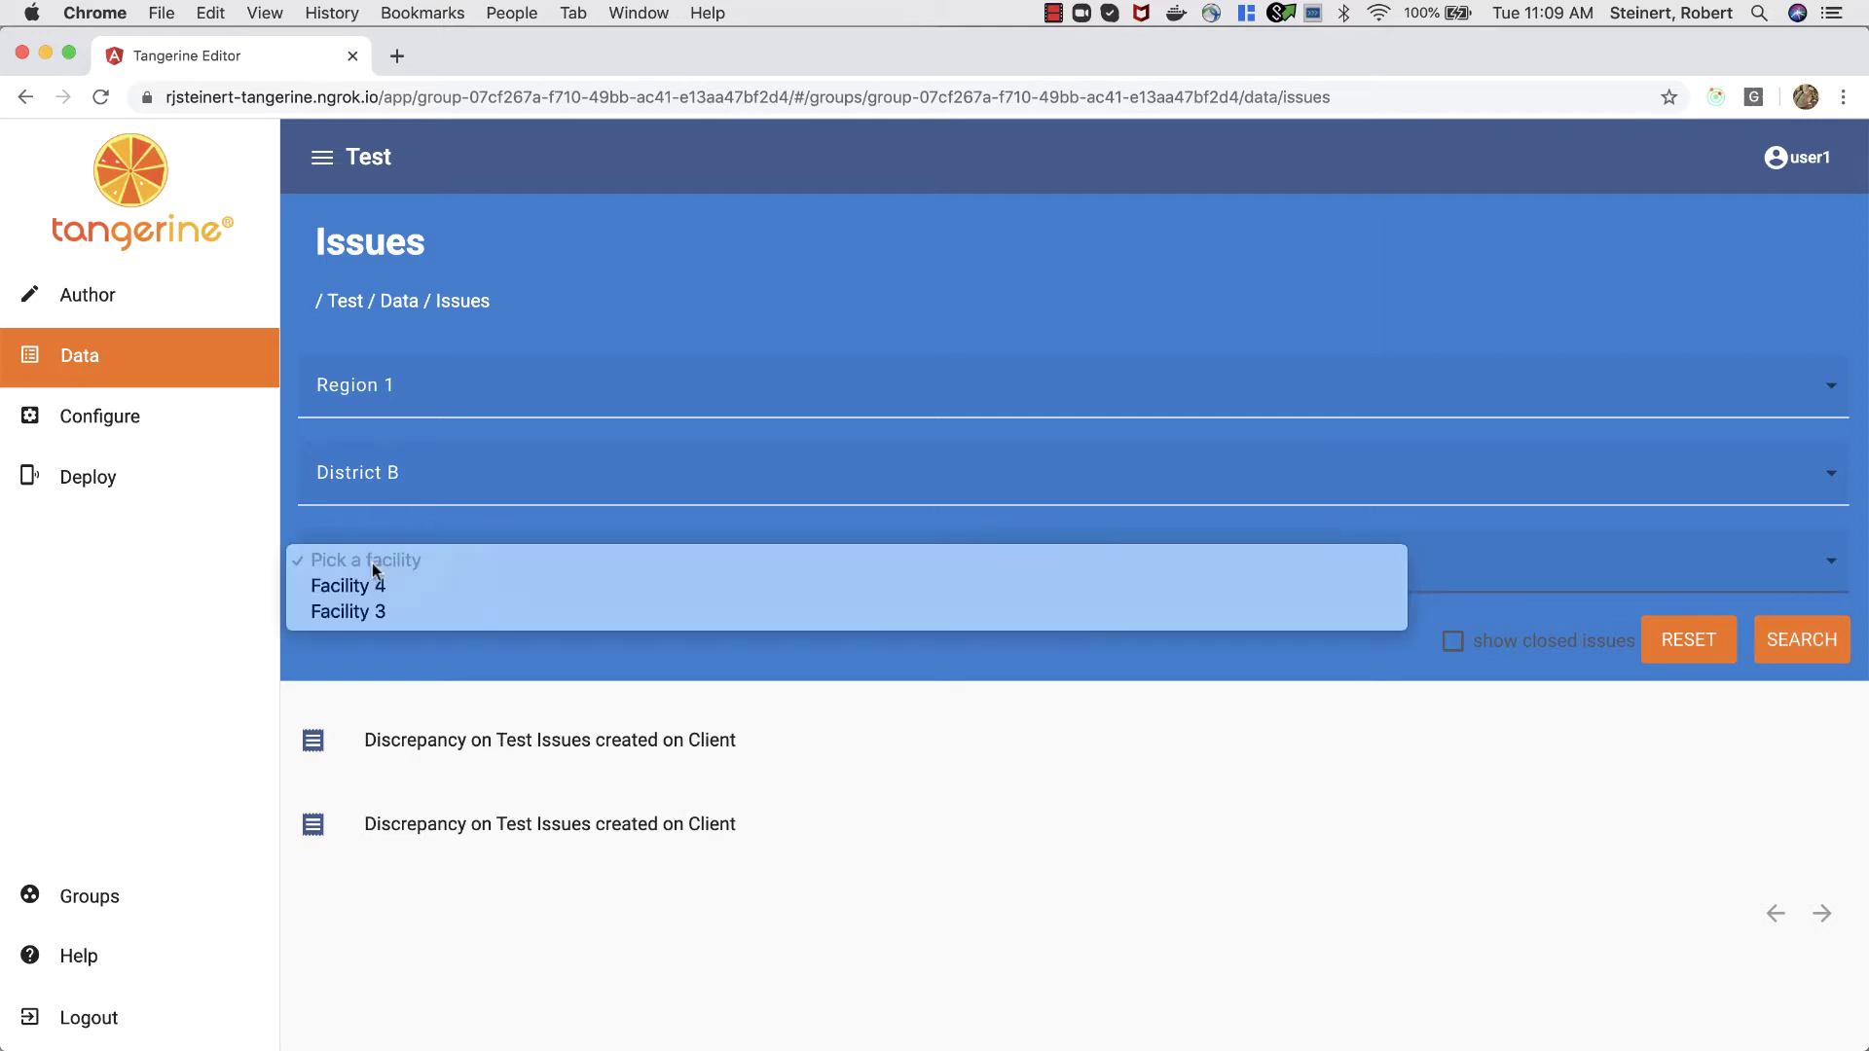
click(365, 588)
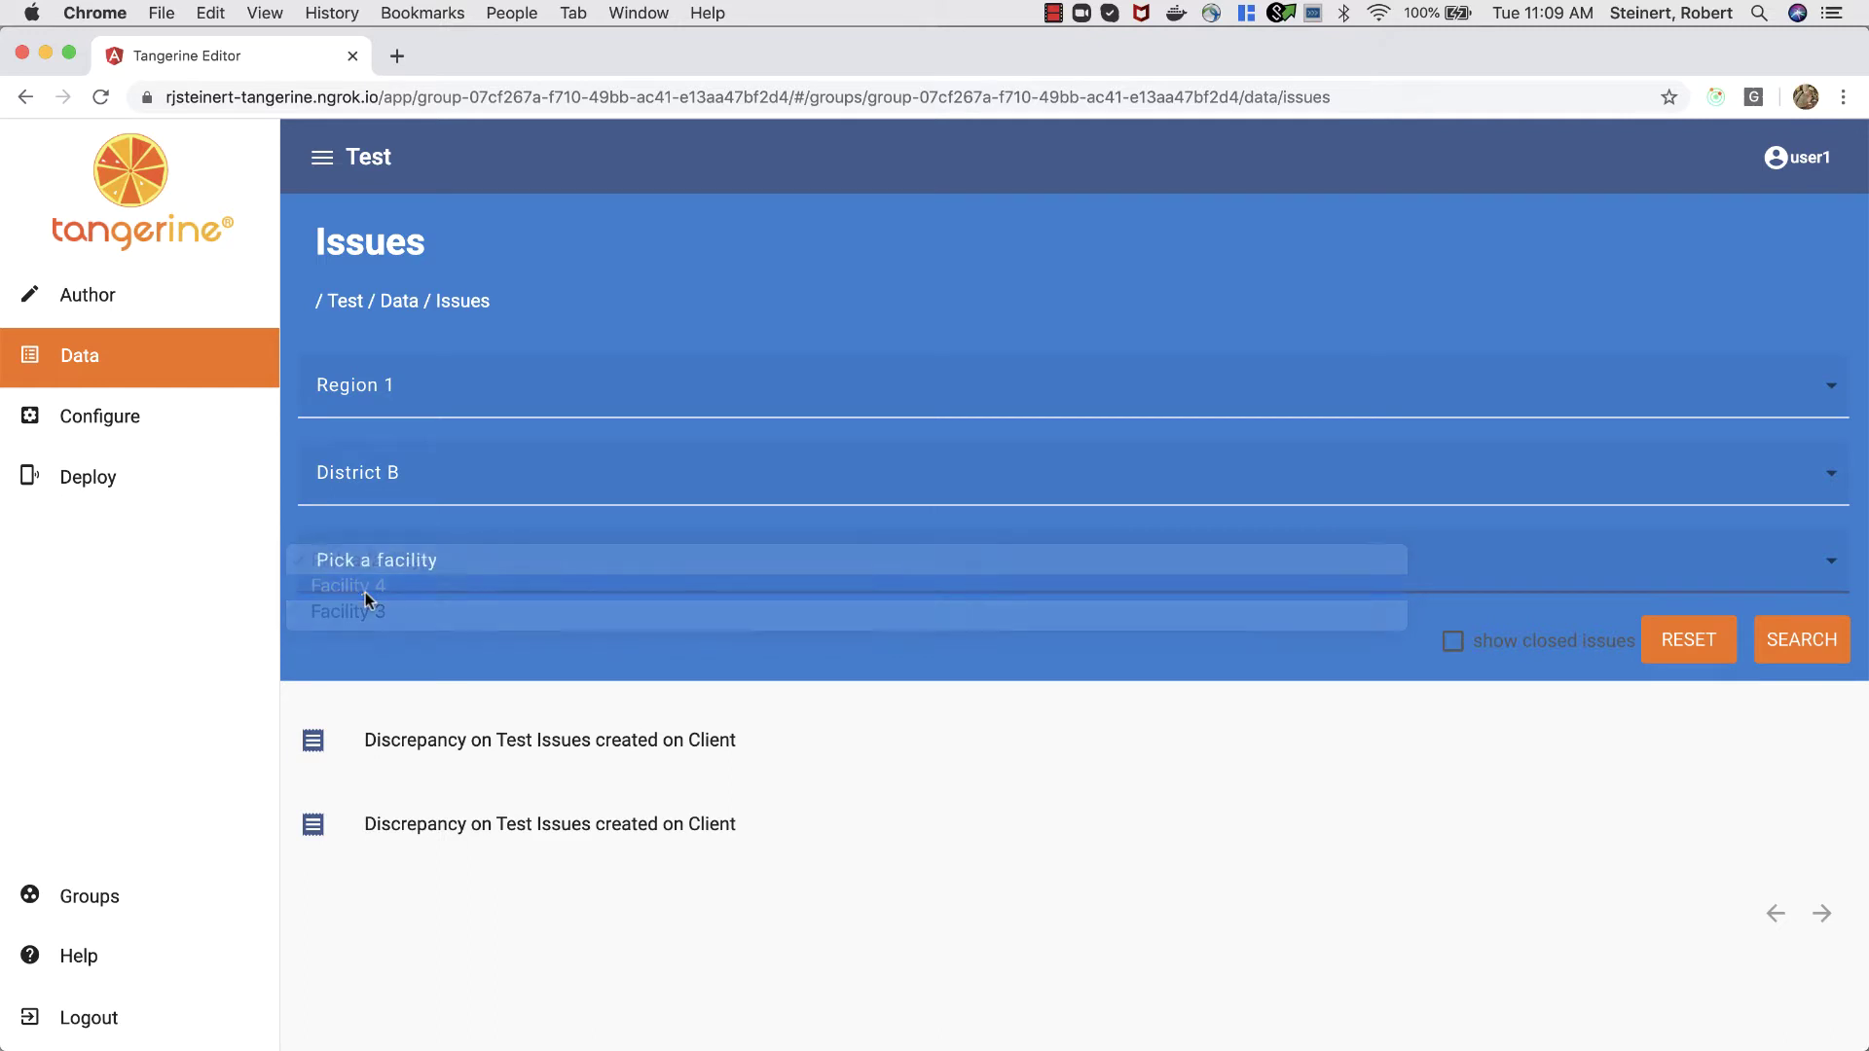
click(1785, 638)
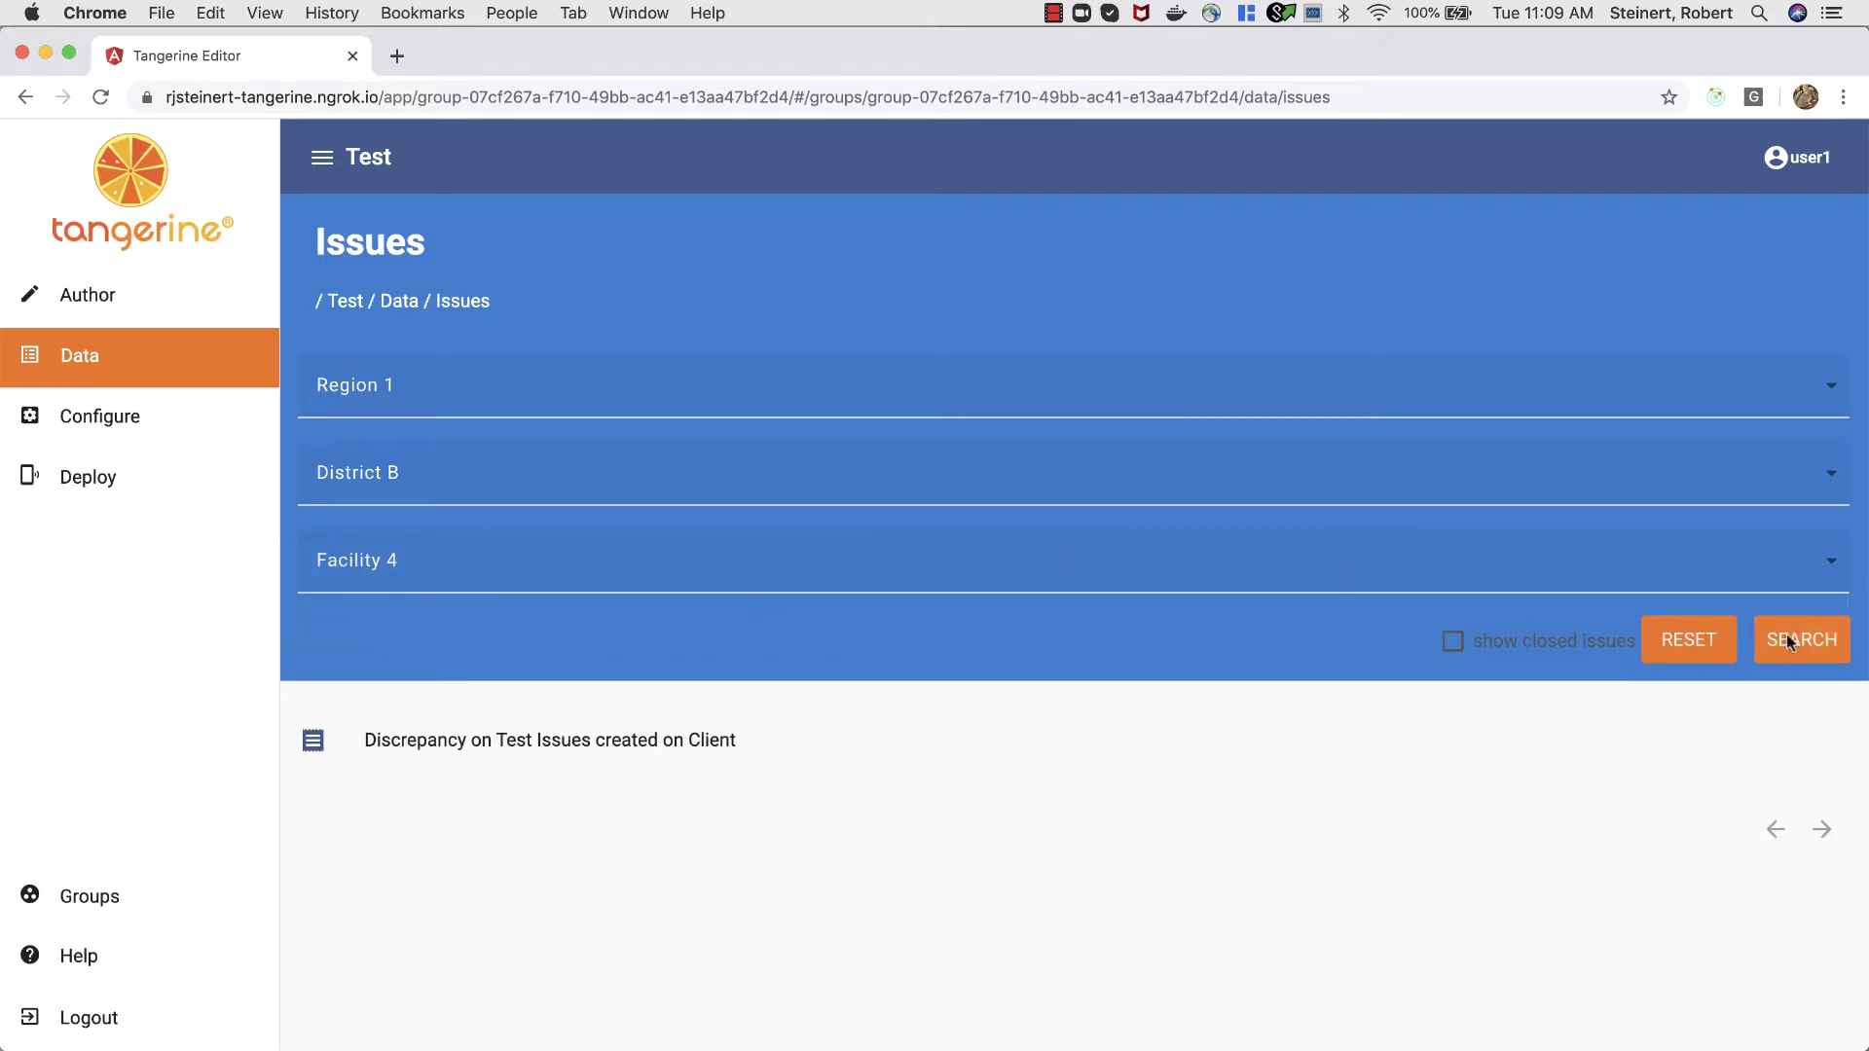
Switch the facility filter to Facility 3 and search the issues.
click(624, 564)
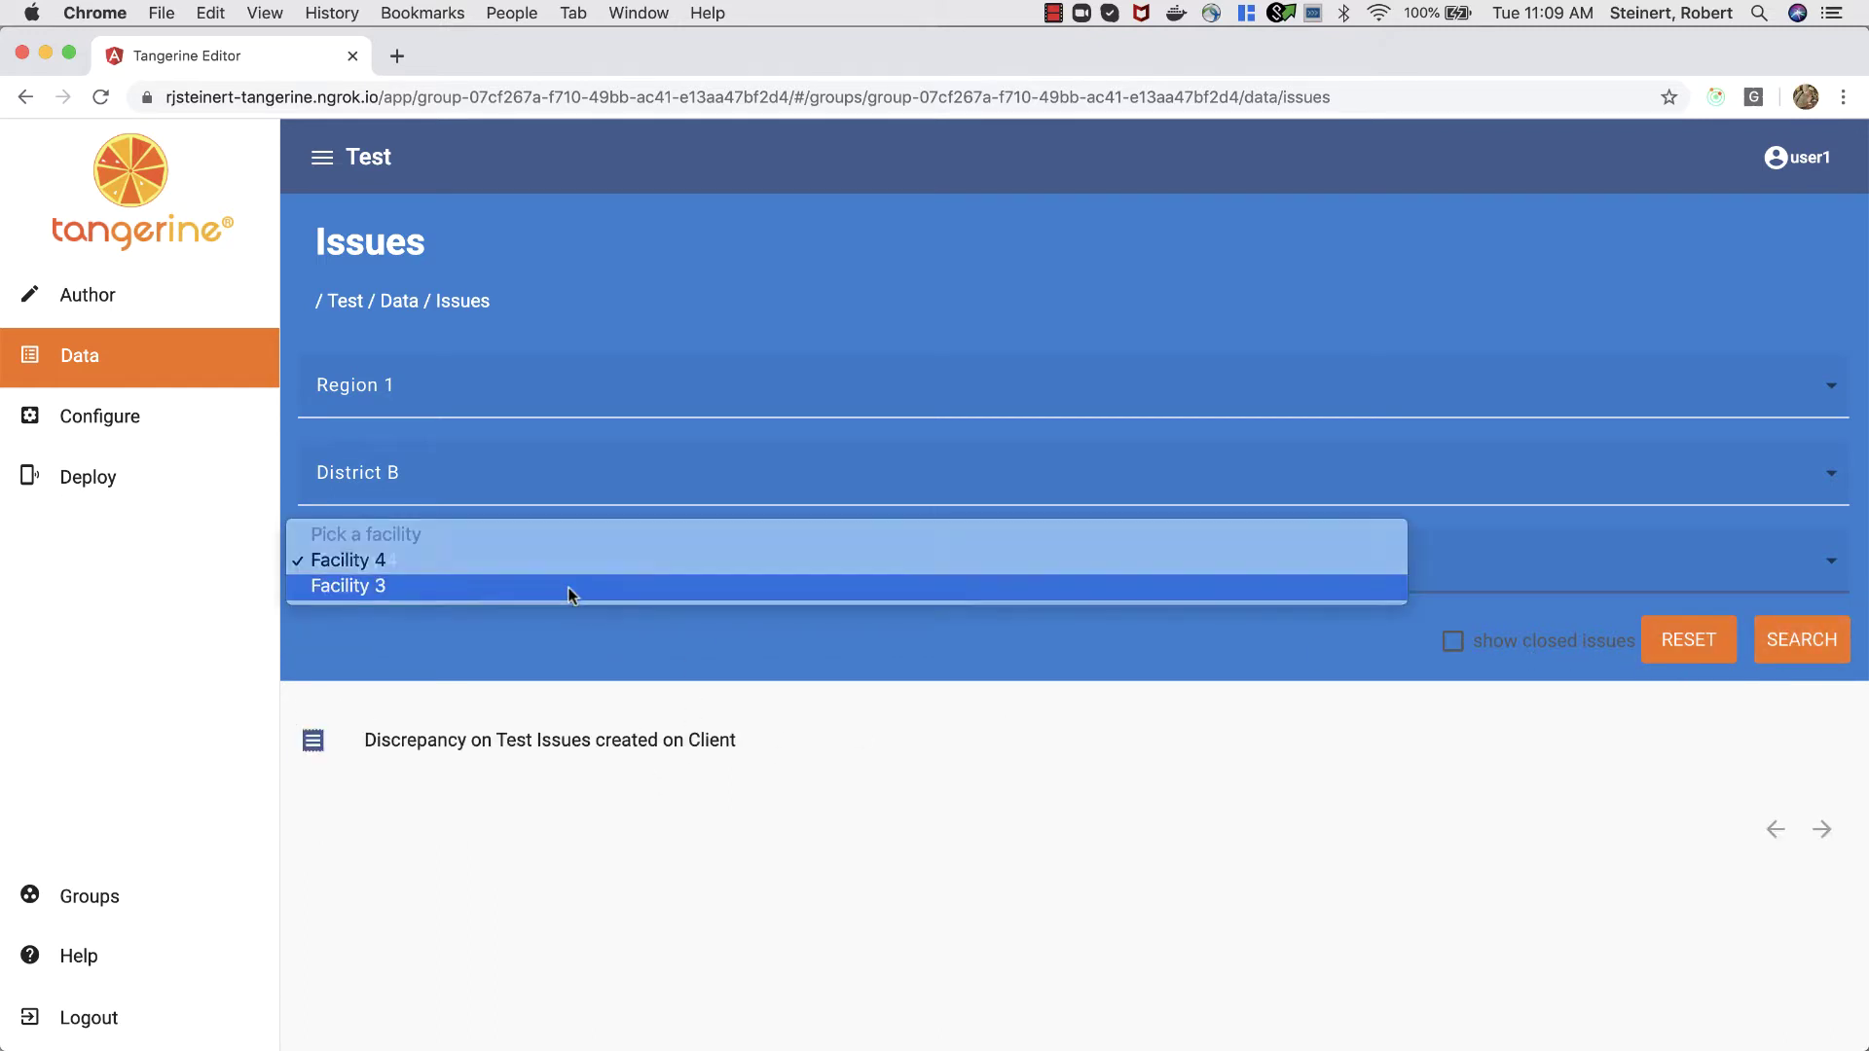
click(569, 587)
click(1805, 648)
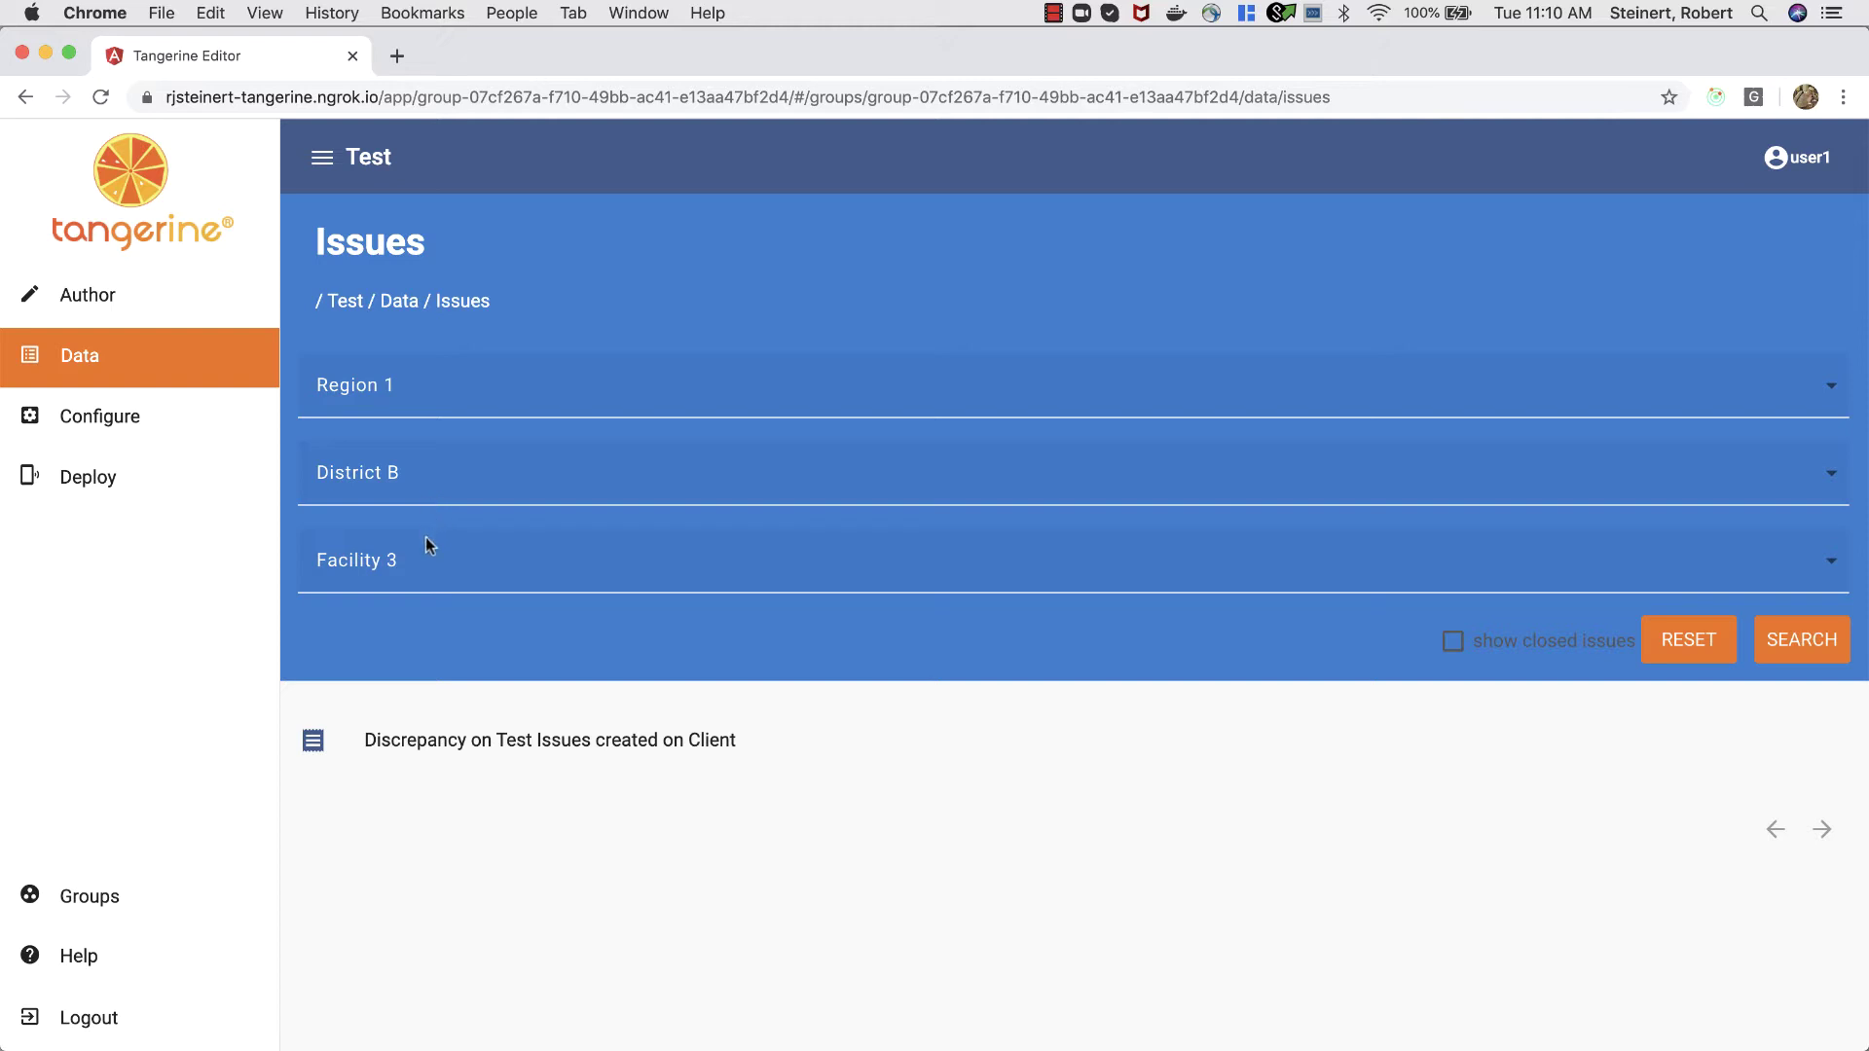
Reset the location filters and search for open issues, closed issues, and open issues again.
click(1684, 640)
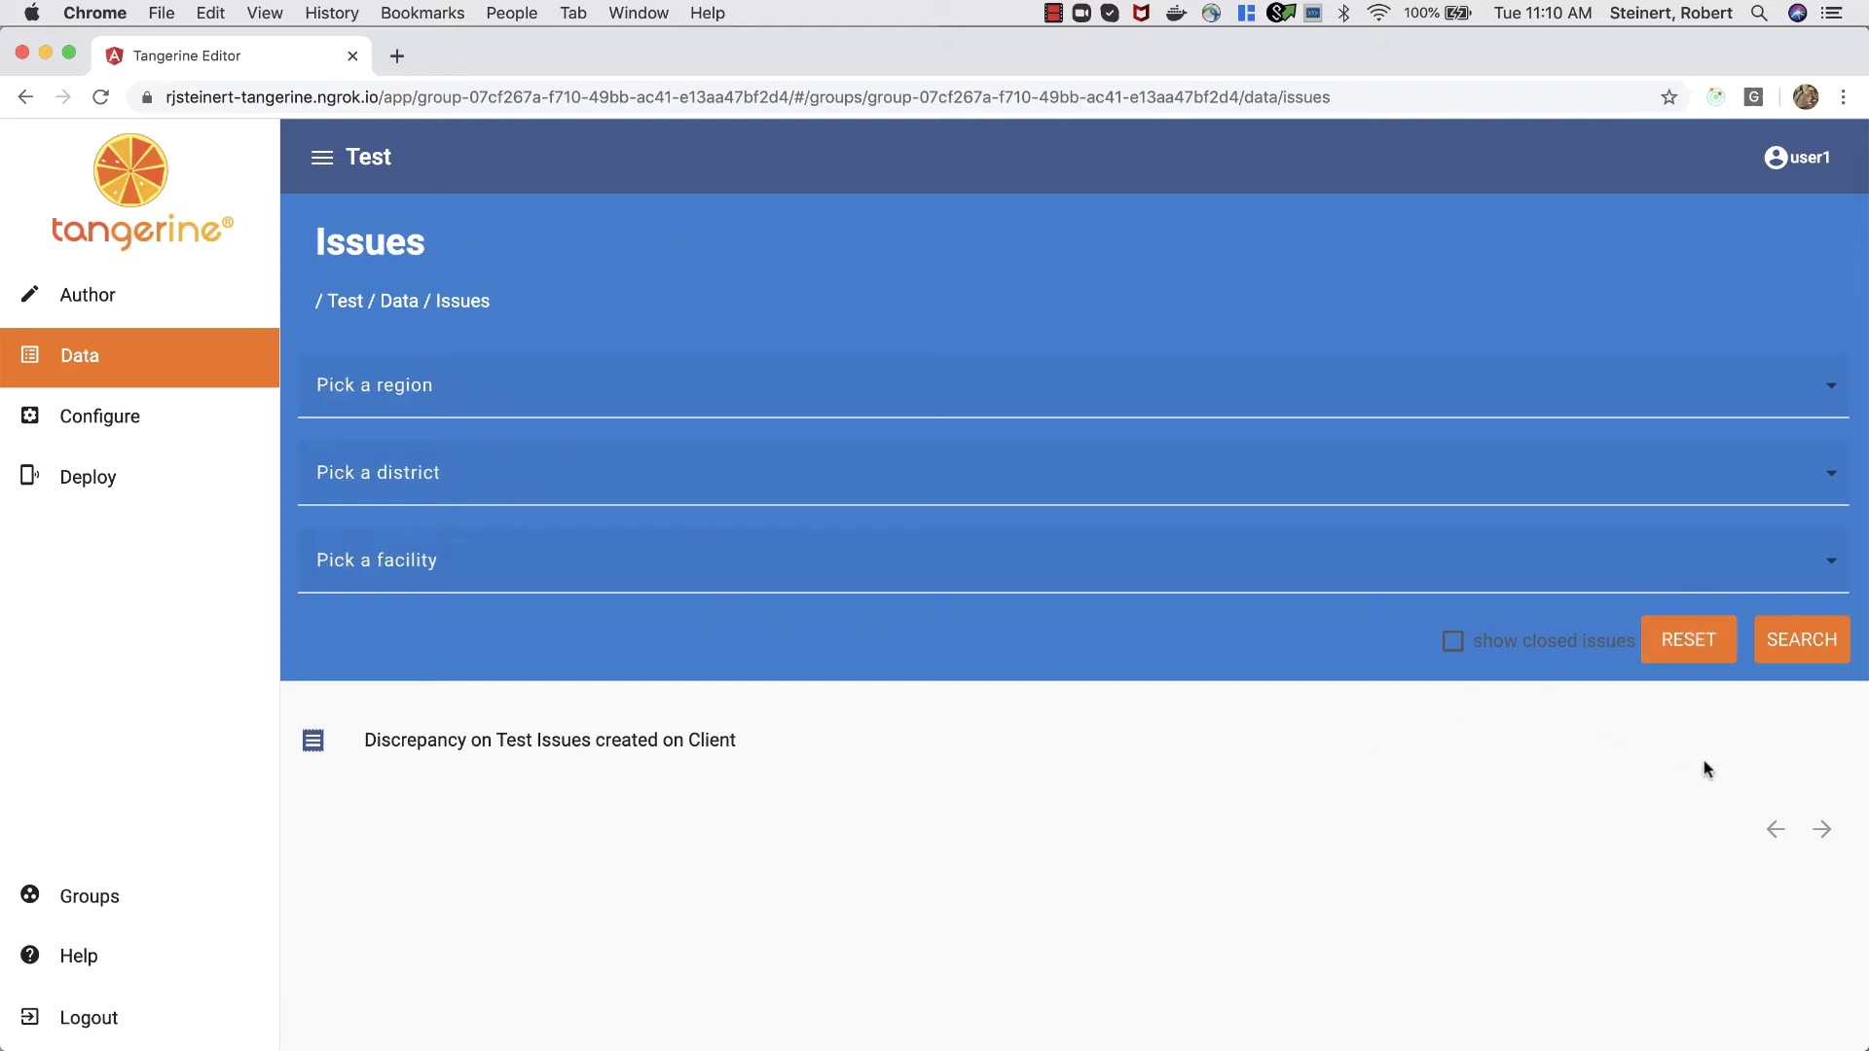
click(1794, 639)
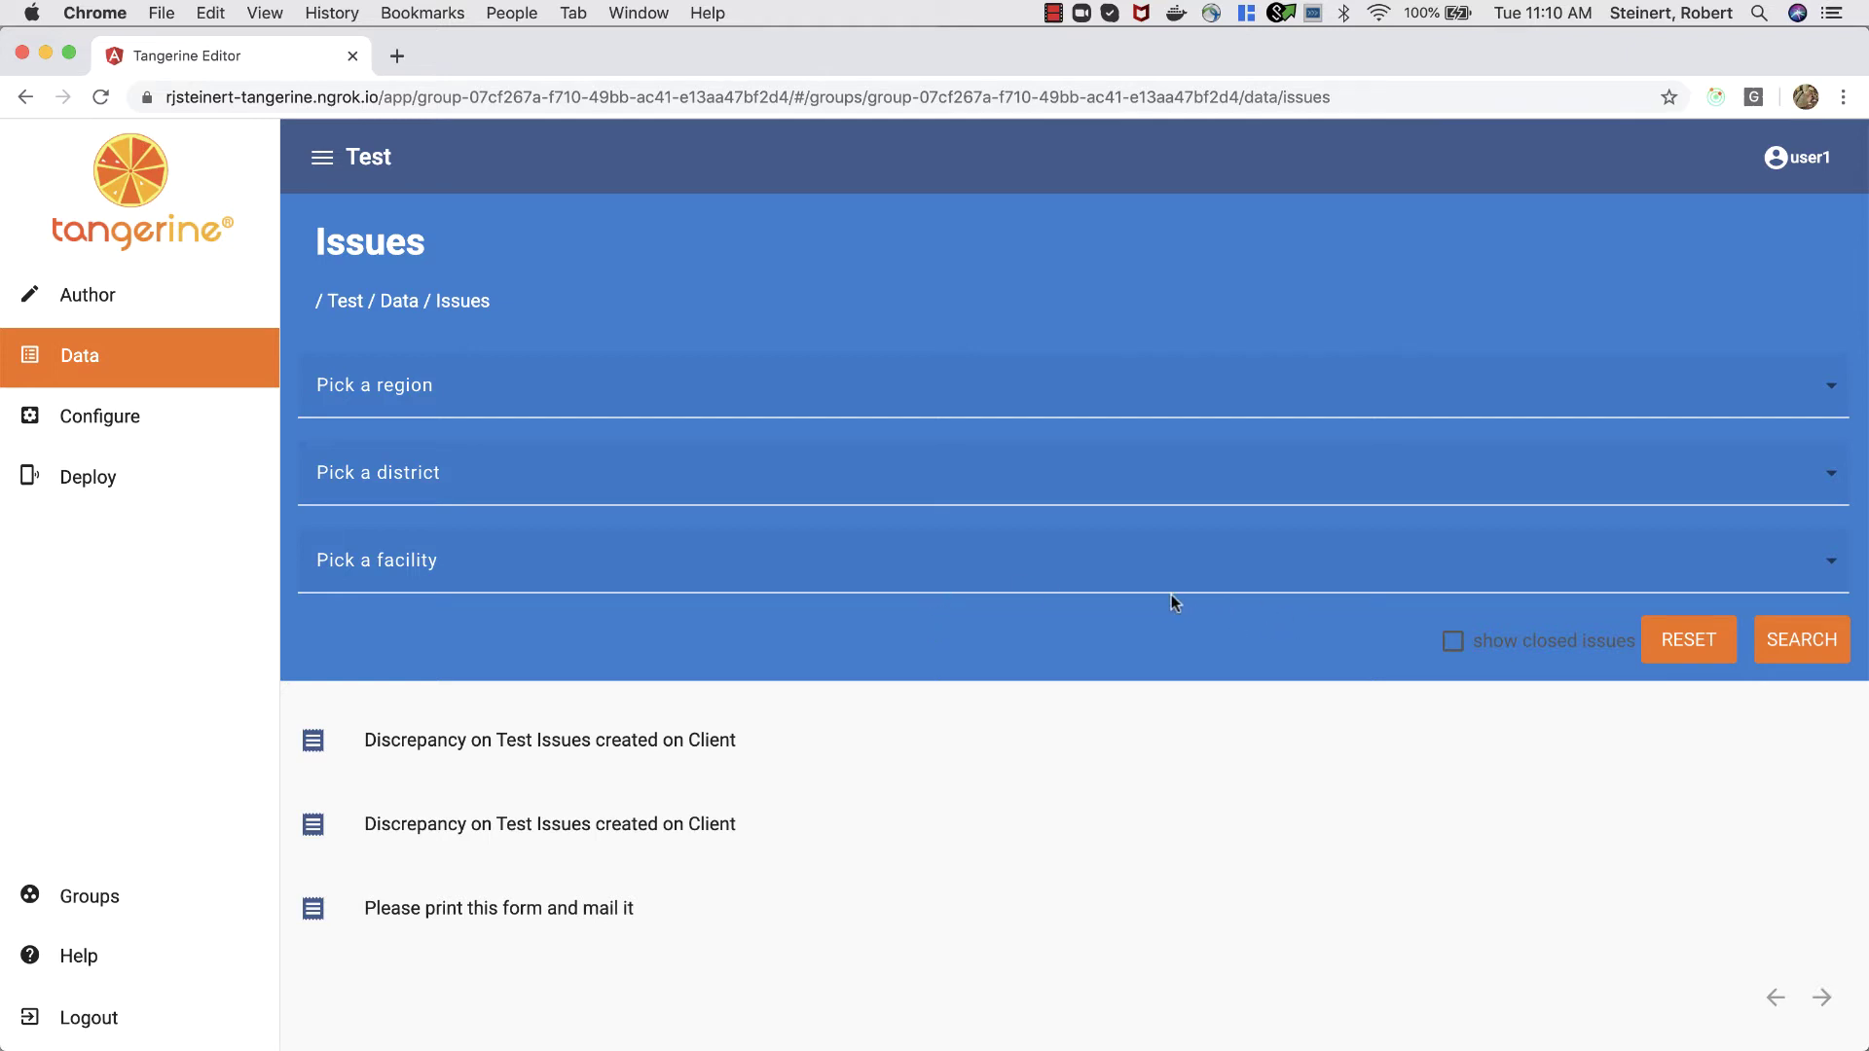
click(1508, 647)
click(1816, 653)
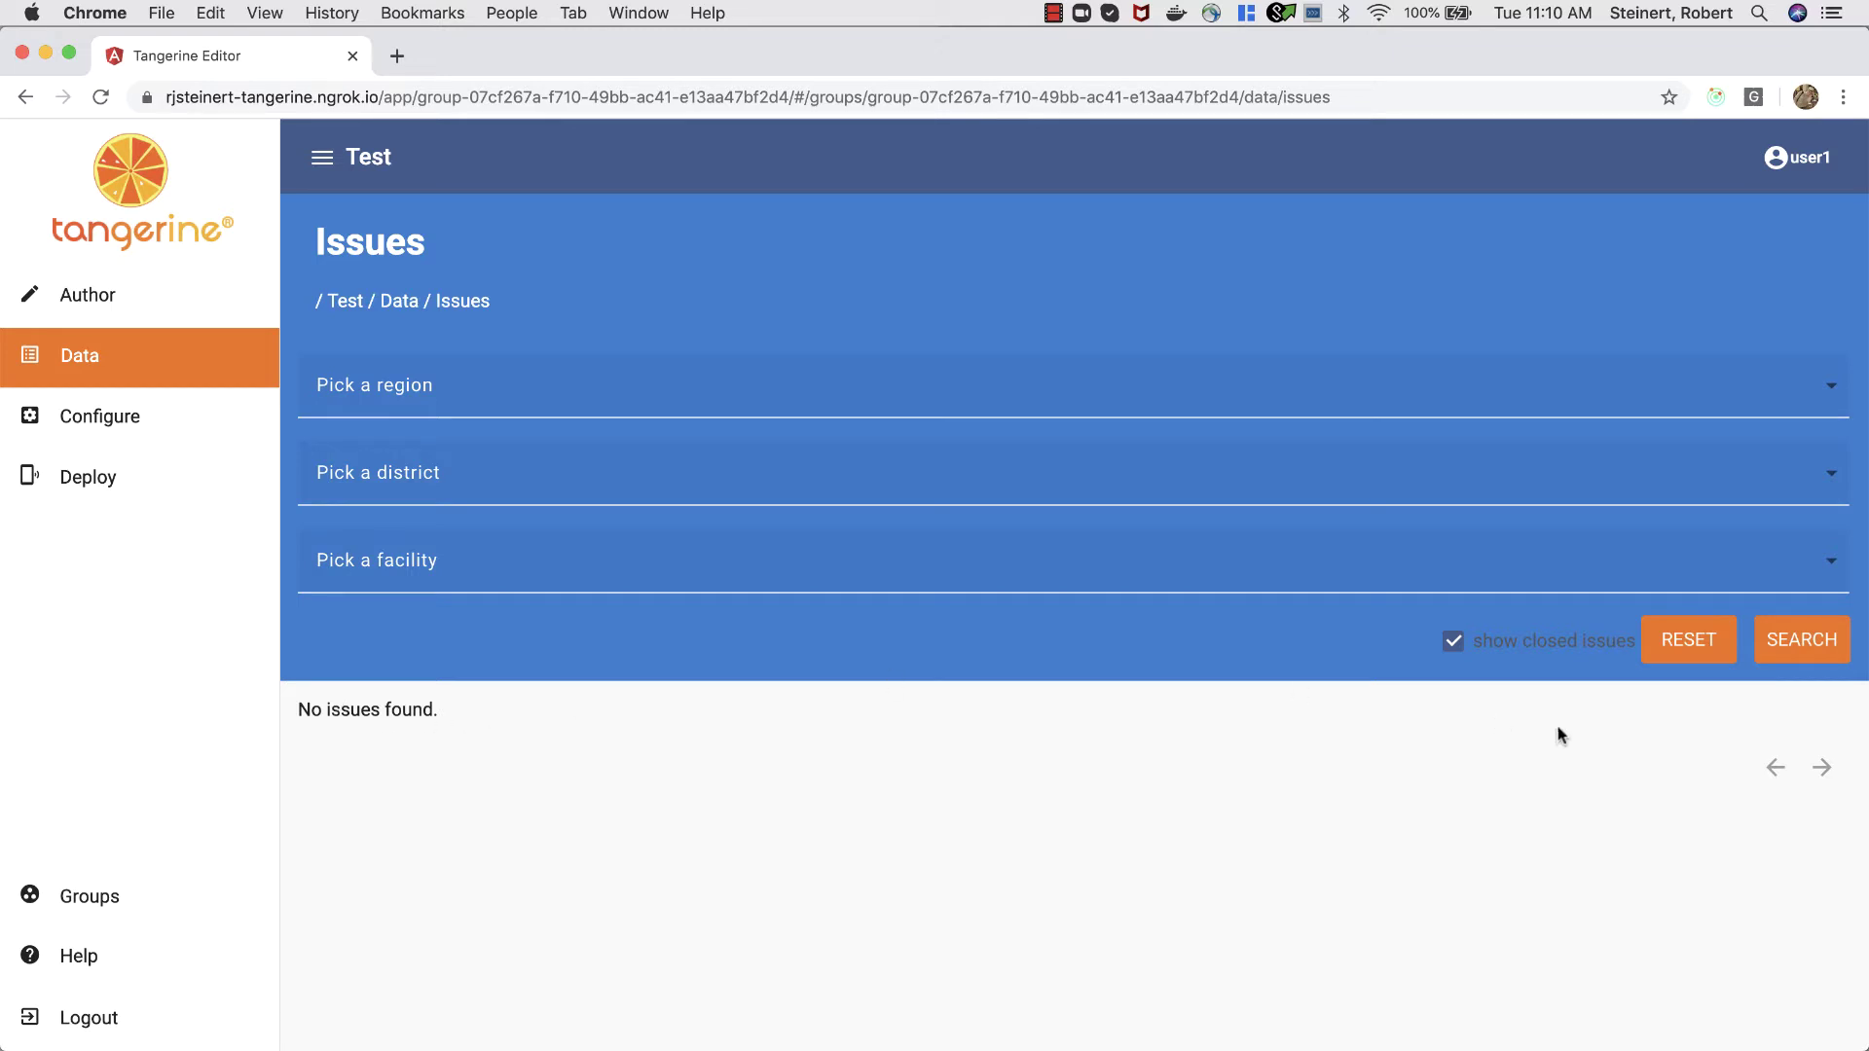
click(1510, 650)
click(1801, 640)
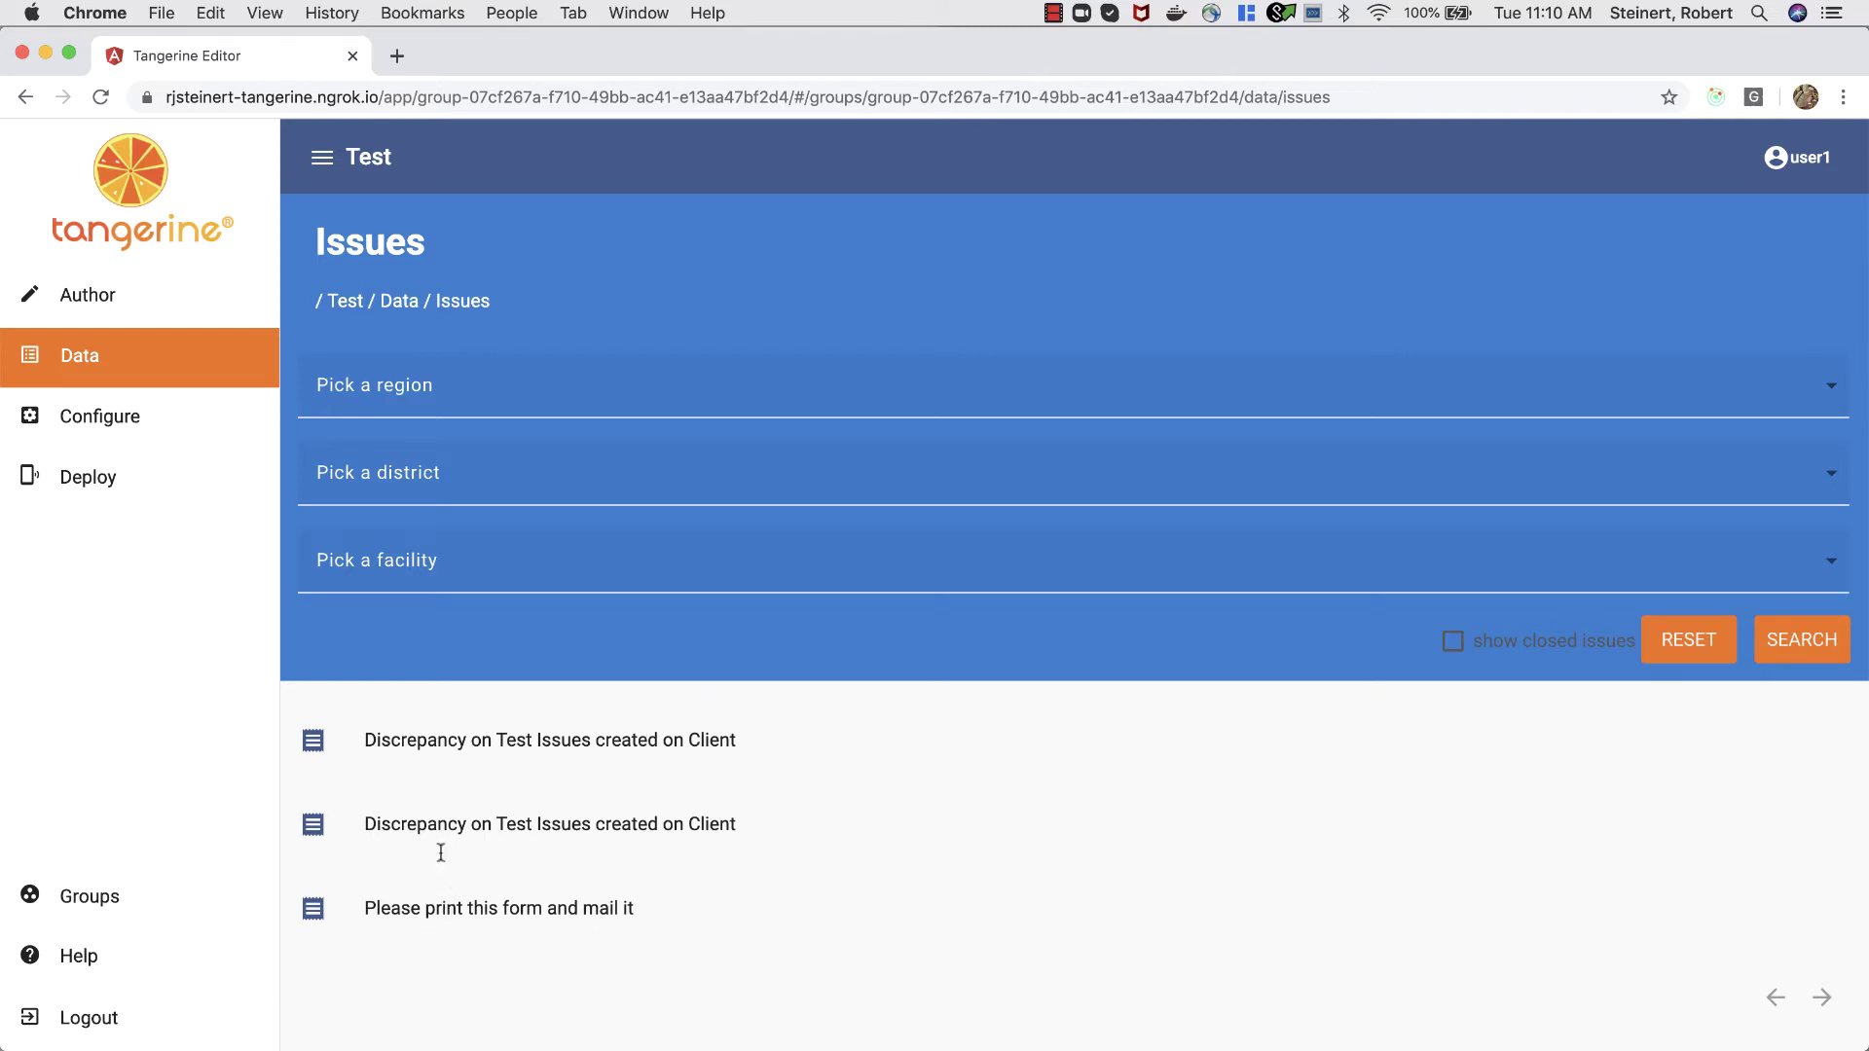
Open the first "Discrepancy on Test Issues created on Client" issue and close it with the comment "This is not an issue.".
click(431, 744)
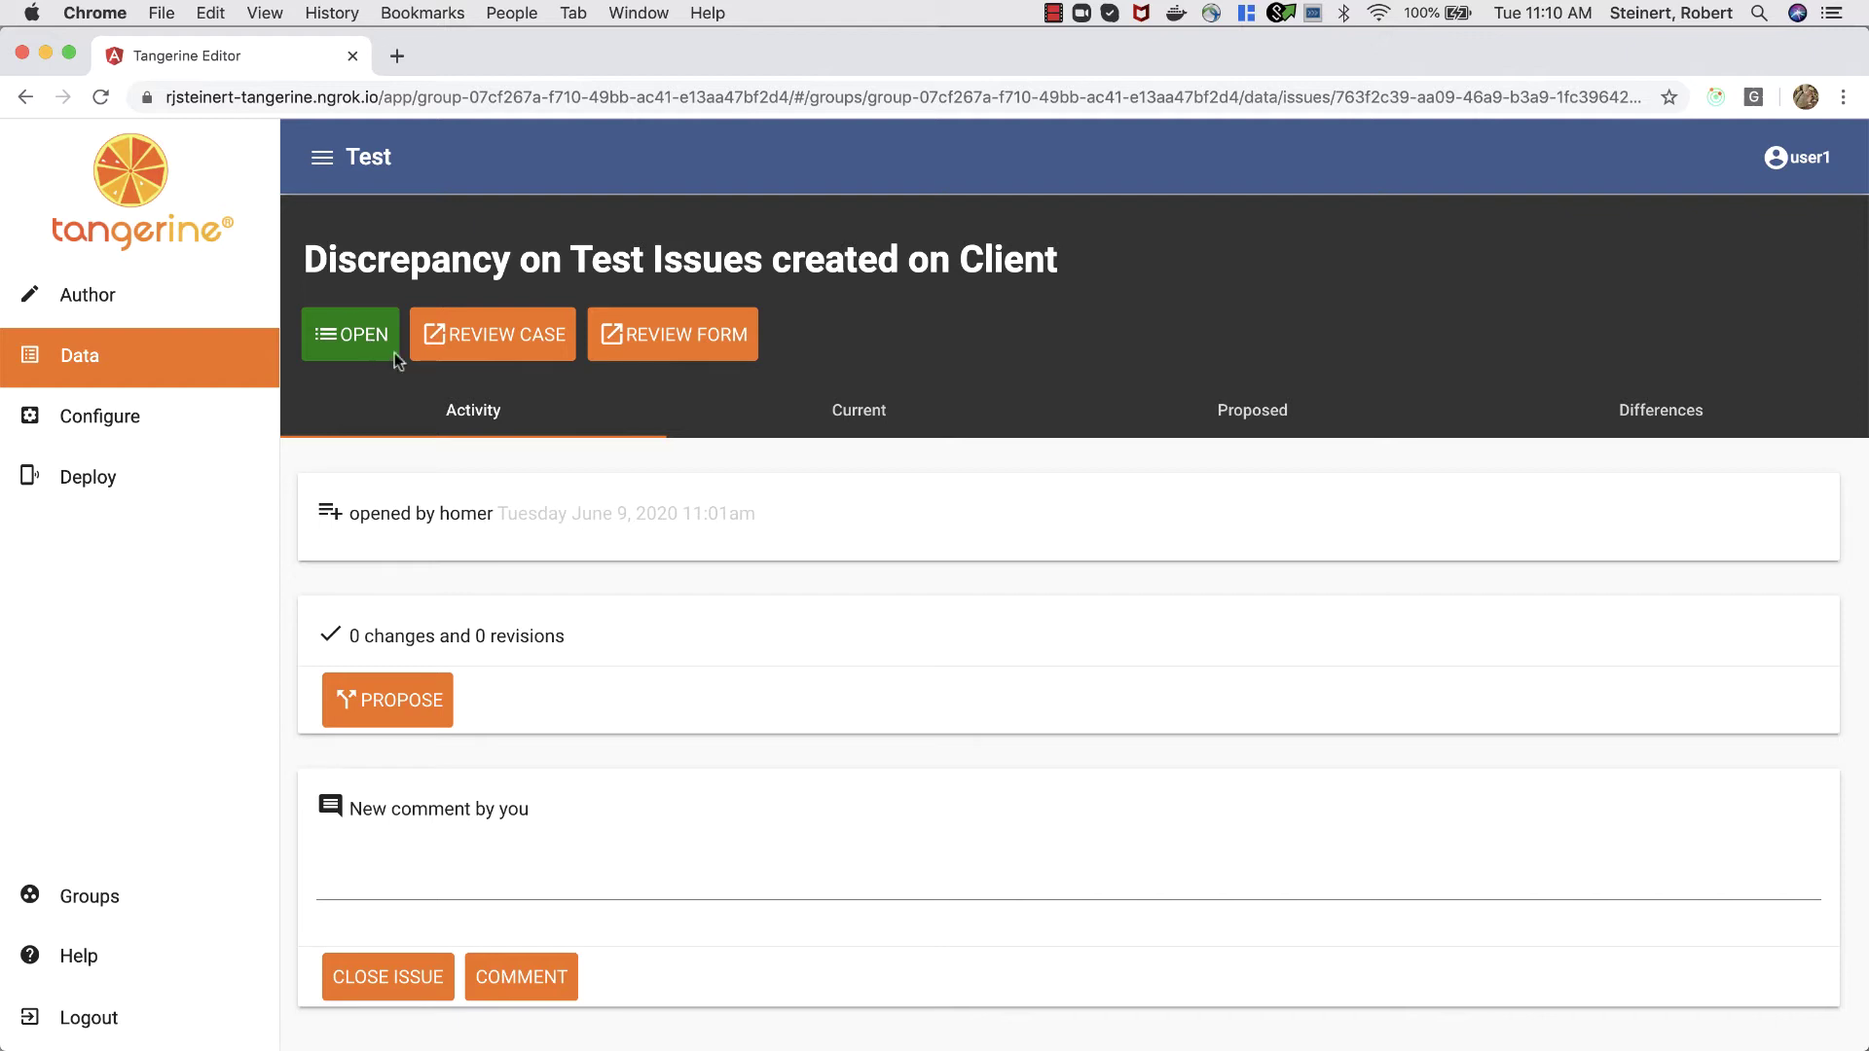
click(401, 888)
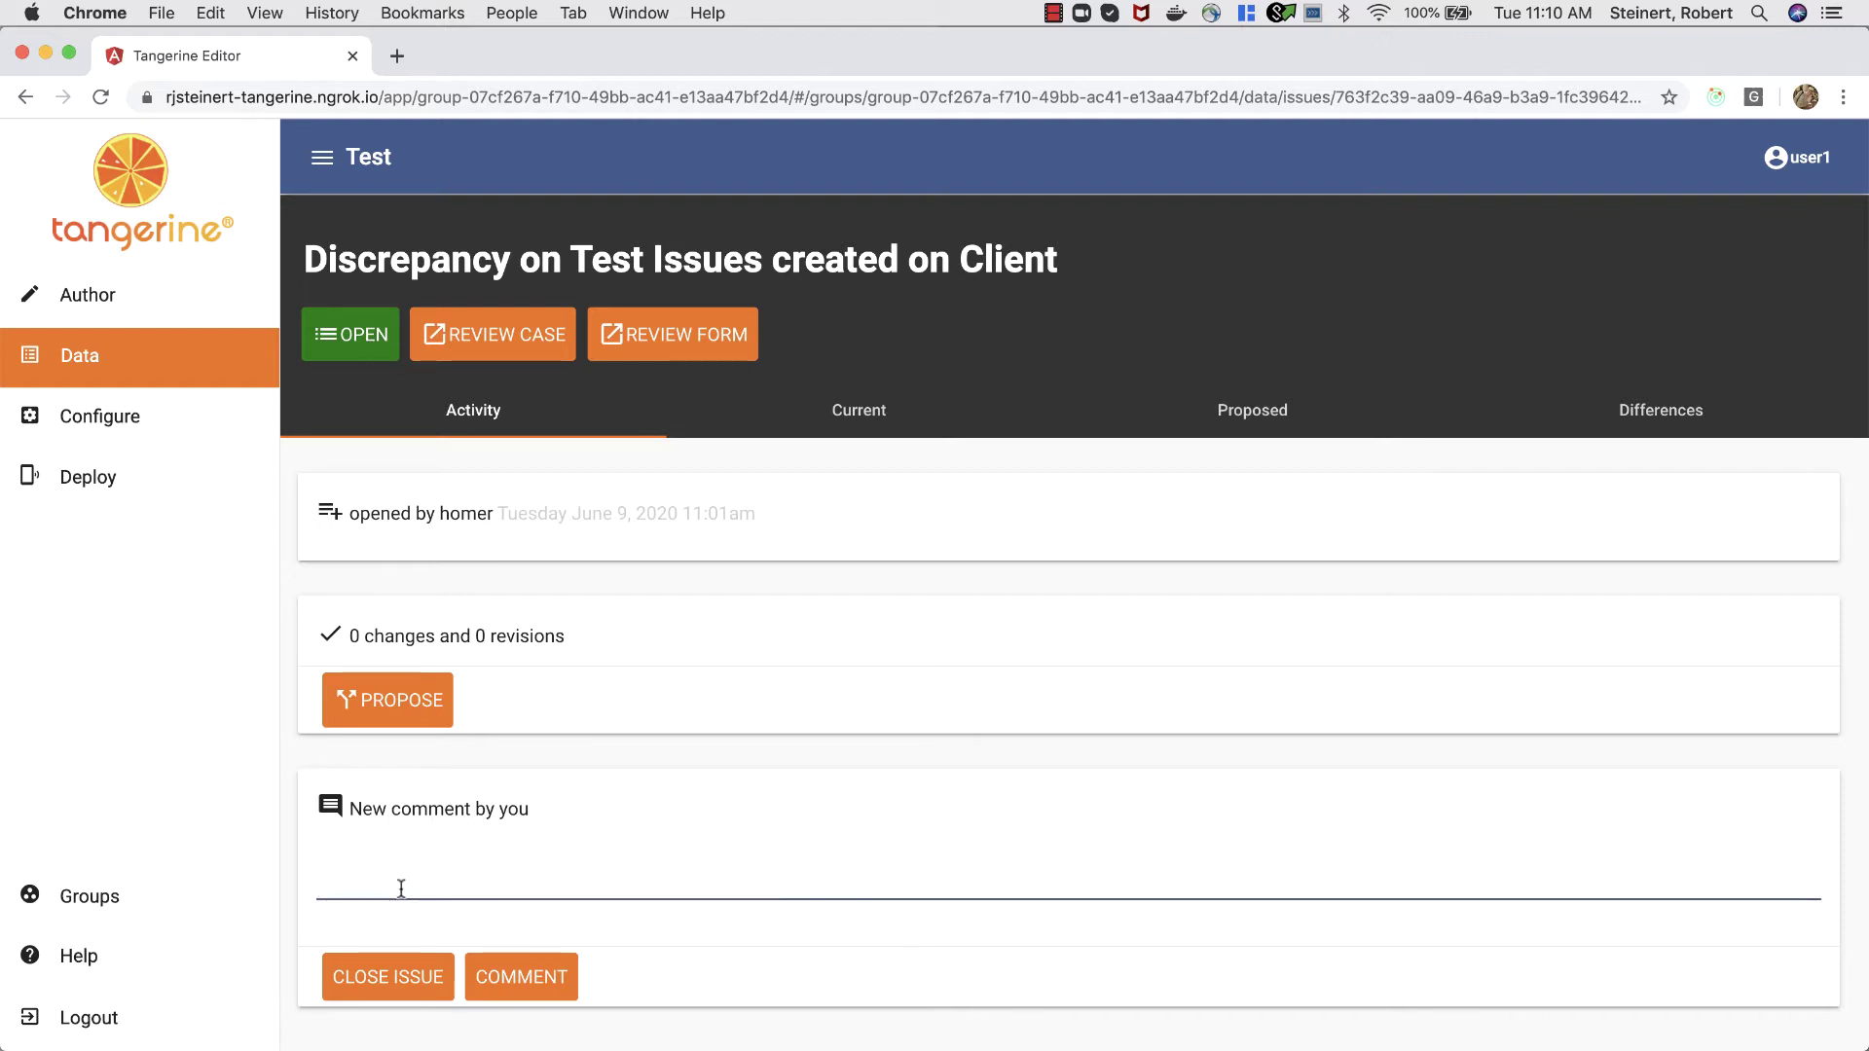
text(This is not an issue)
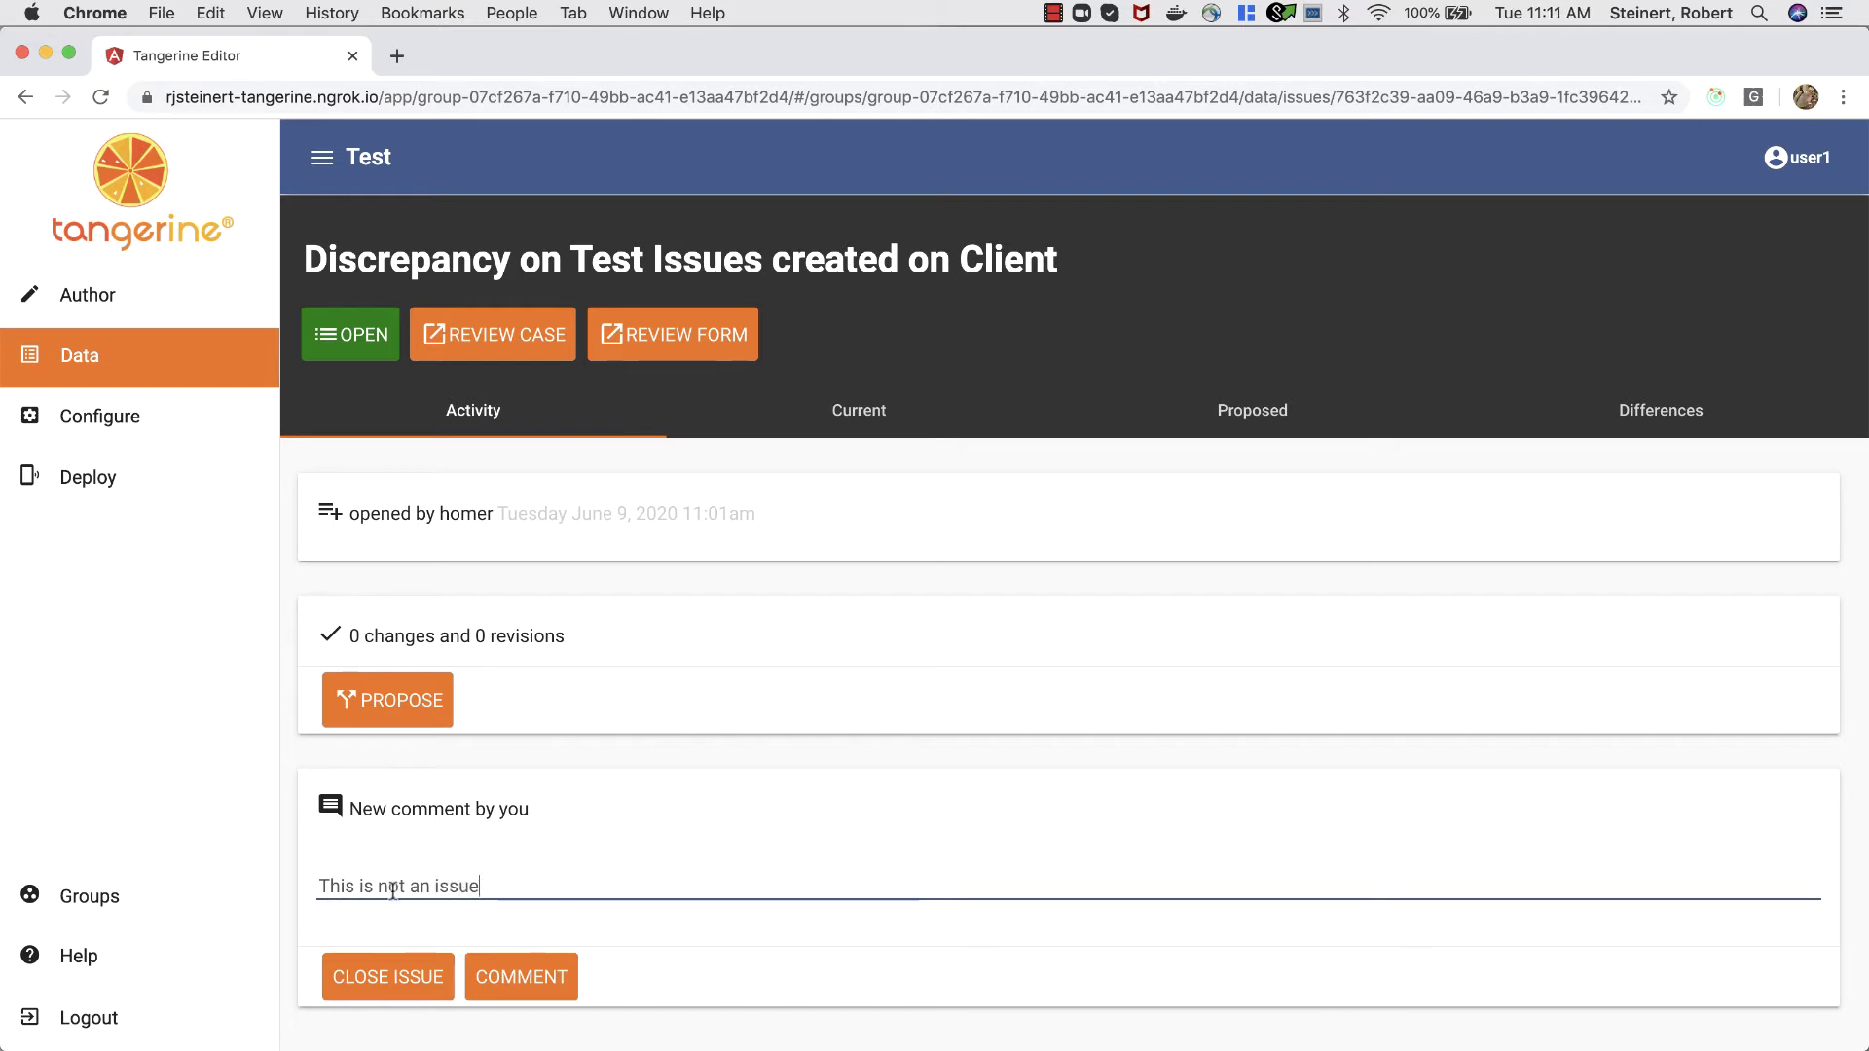
text(.)
click(395, 976)
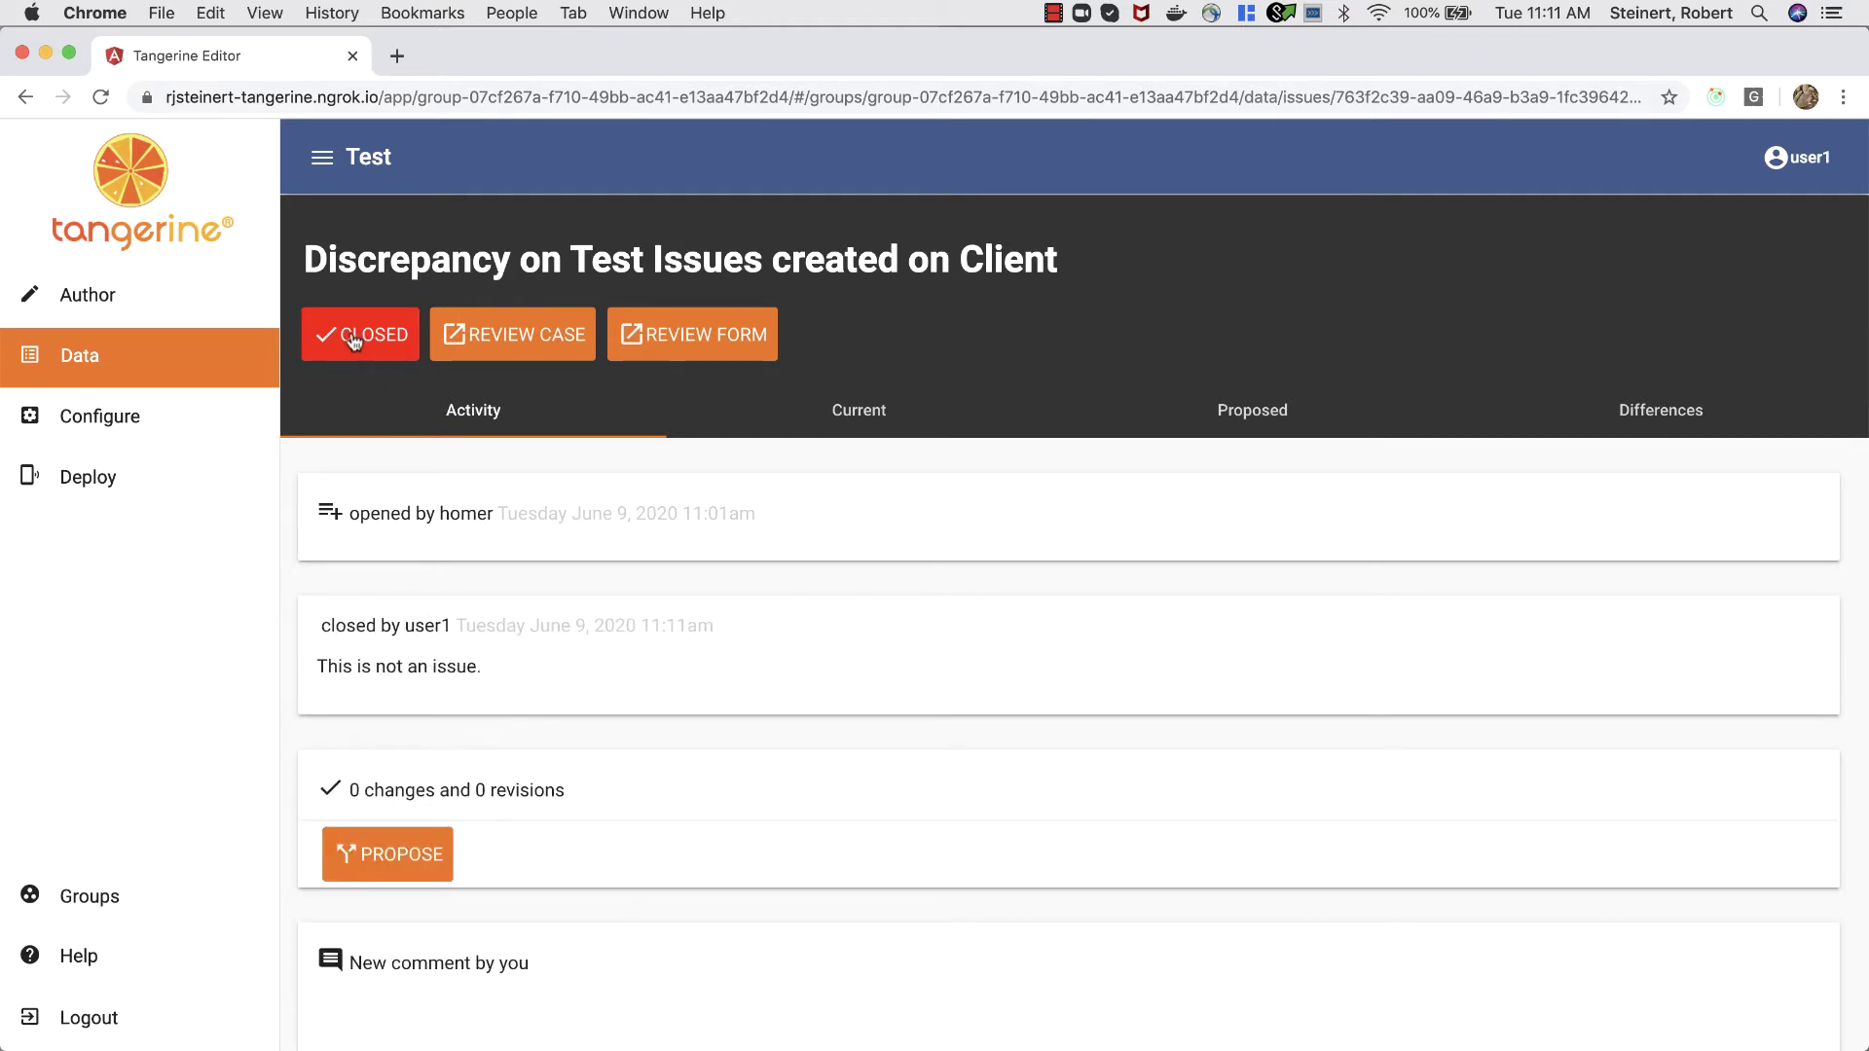
Return to the issues list in the group's data and search with closed issues shown.
click(170, 352)
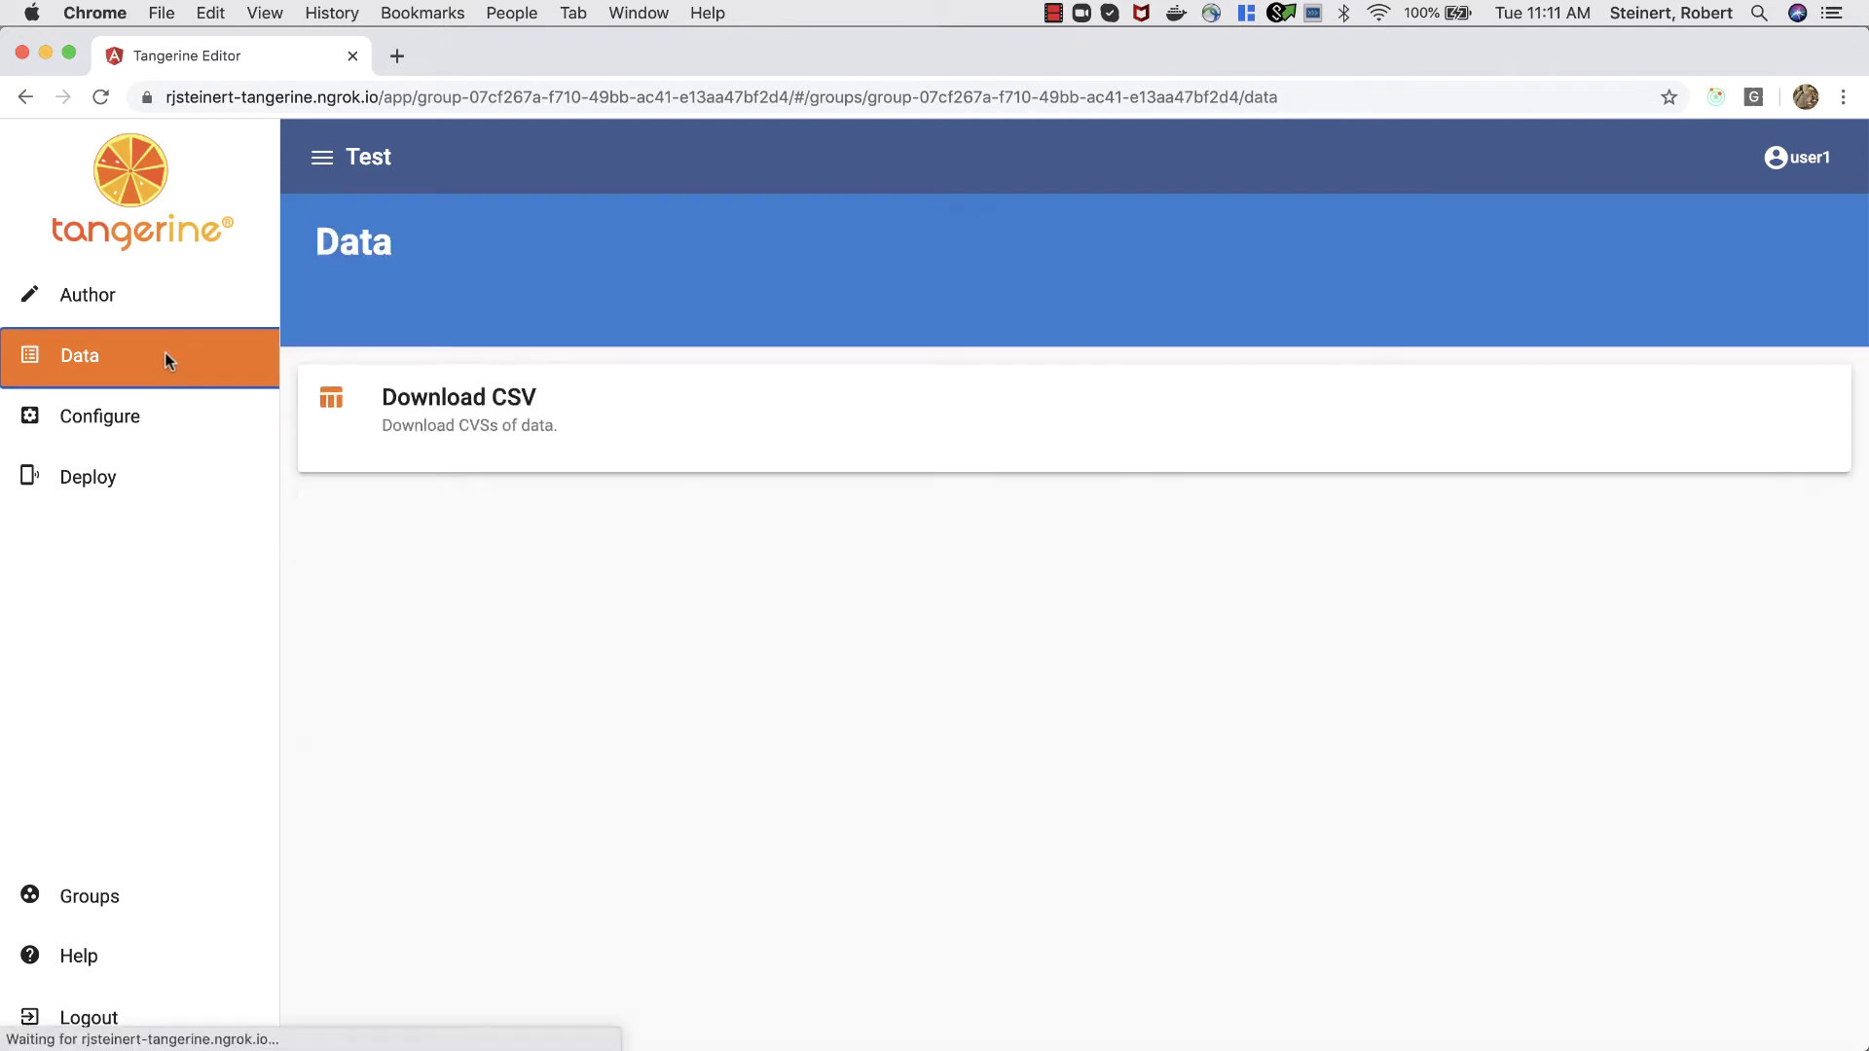
click(446, 793)
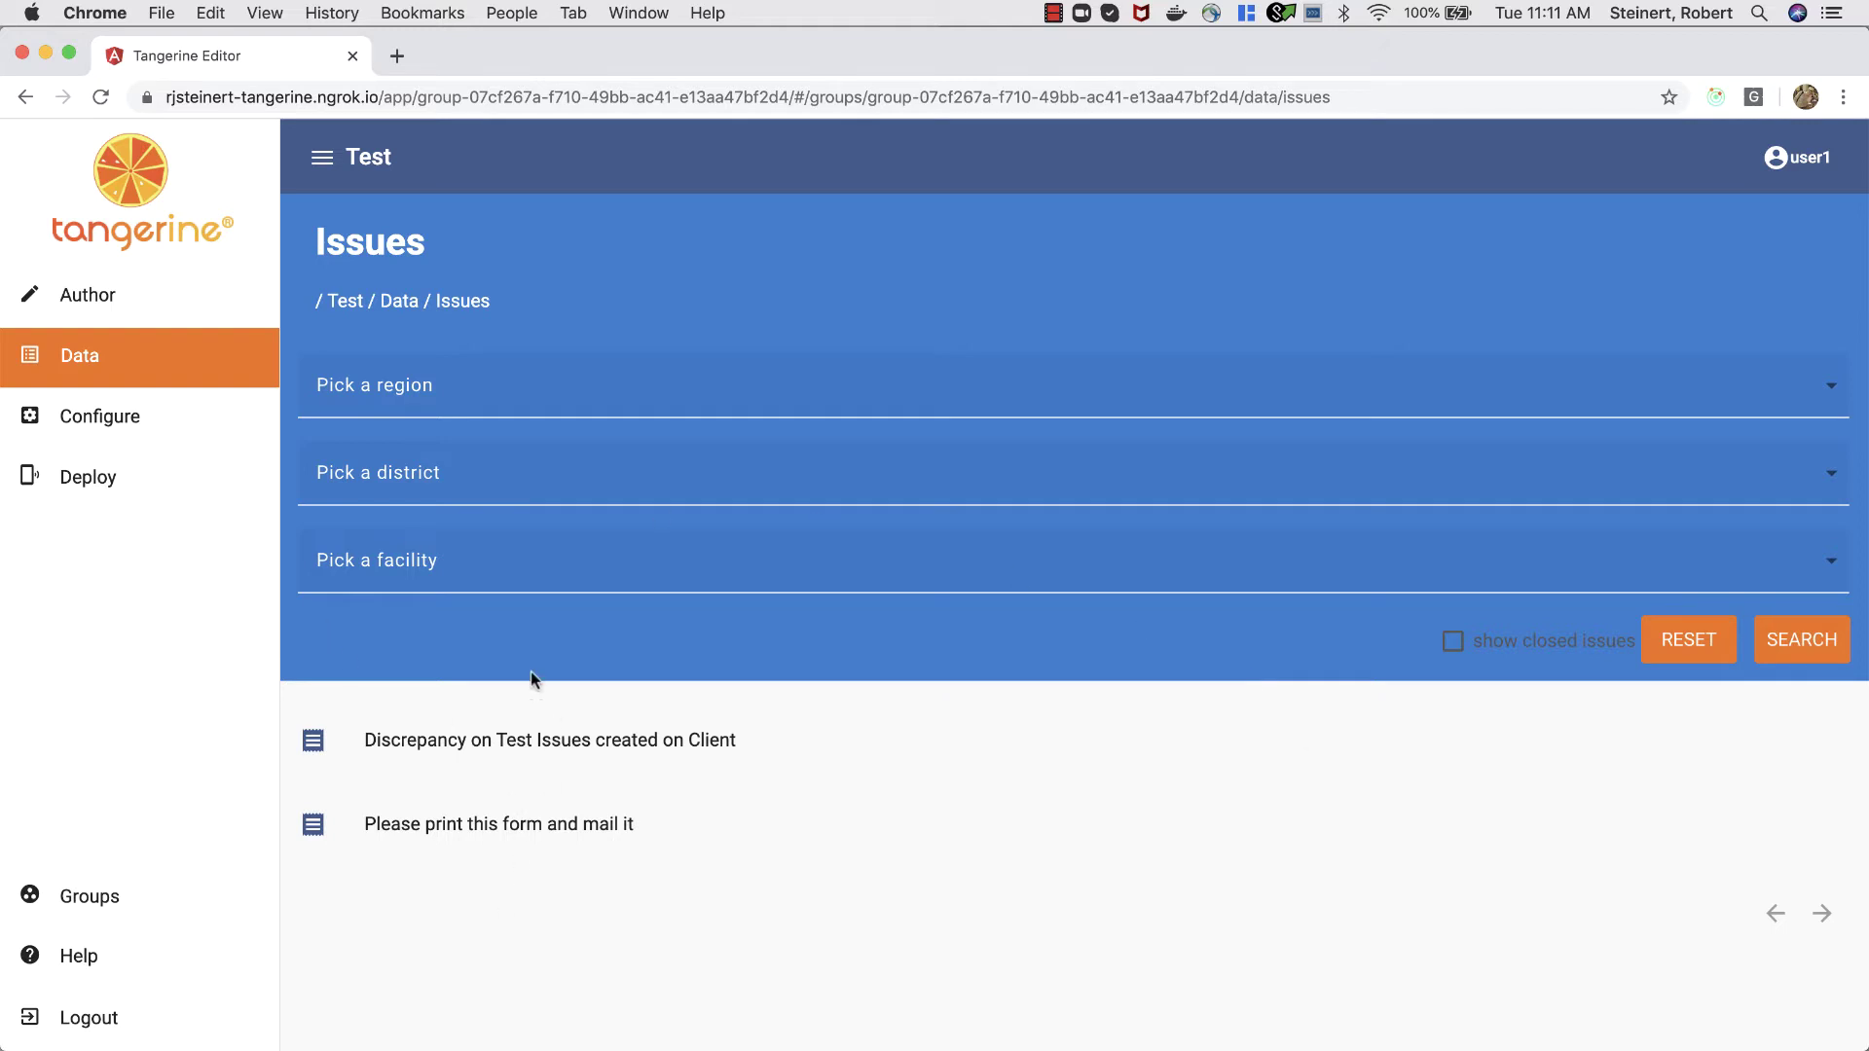
click(1455, 645)
click(1812, 648)
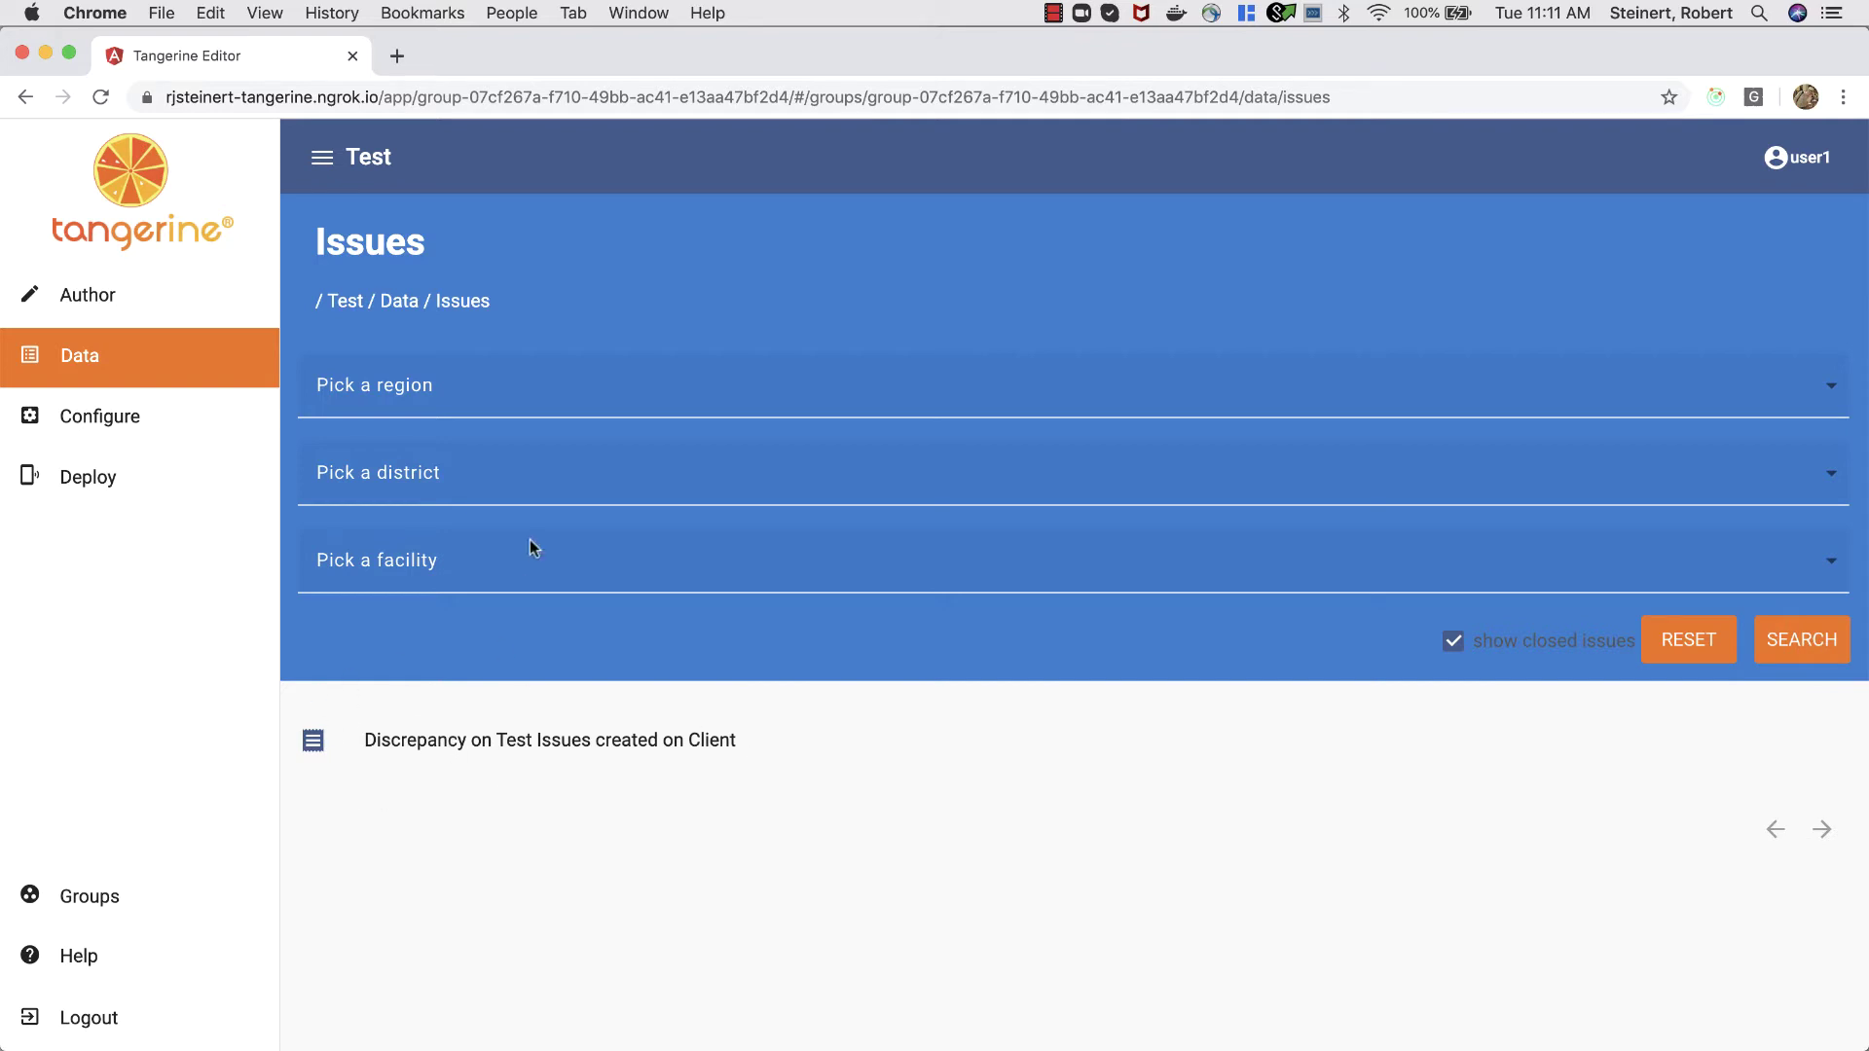
Search the closed issues by Region 1 and District A.
click(468, 394)
click(464, 413)
click(453, 469)
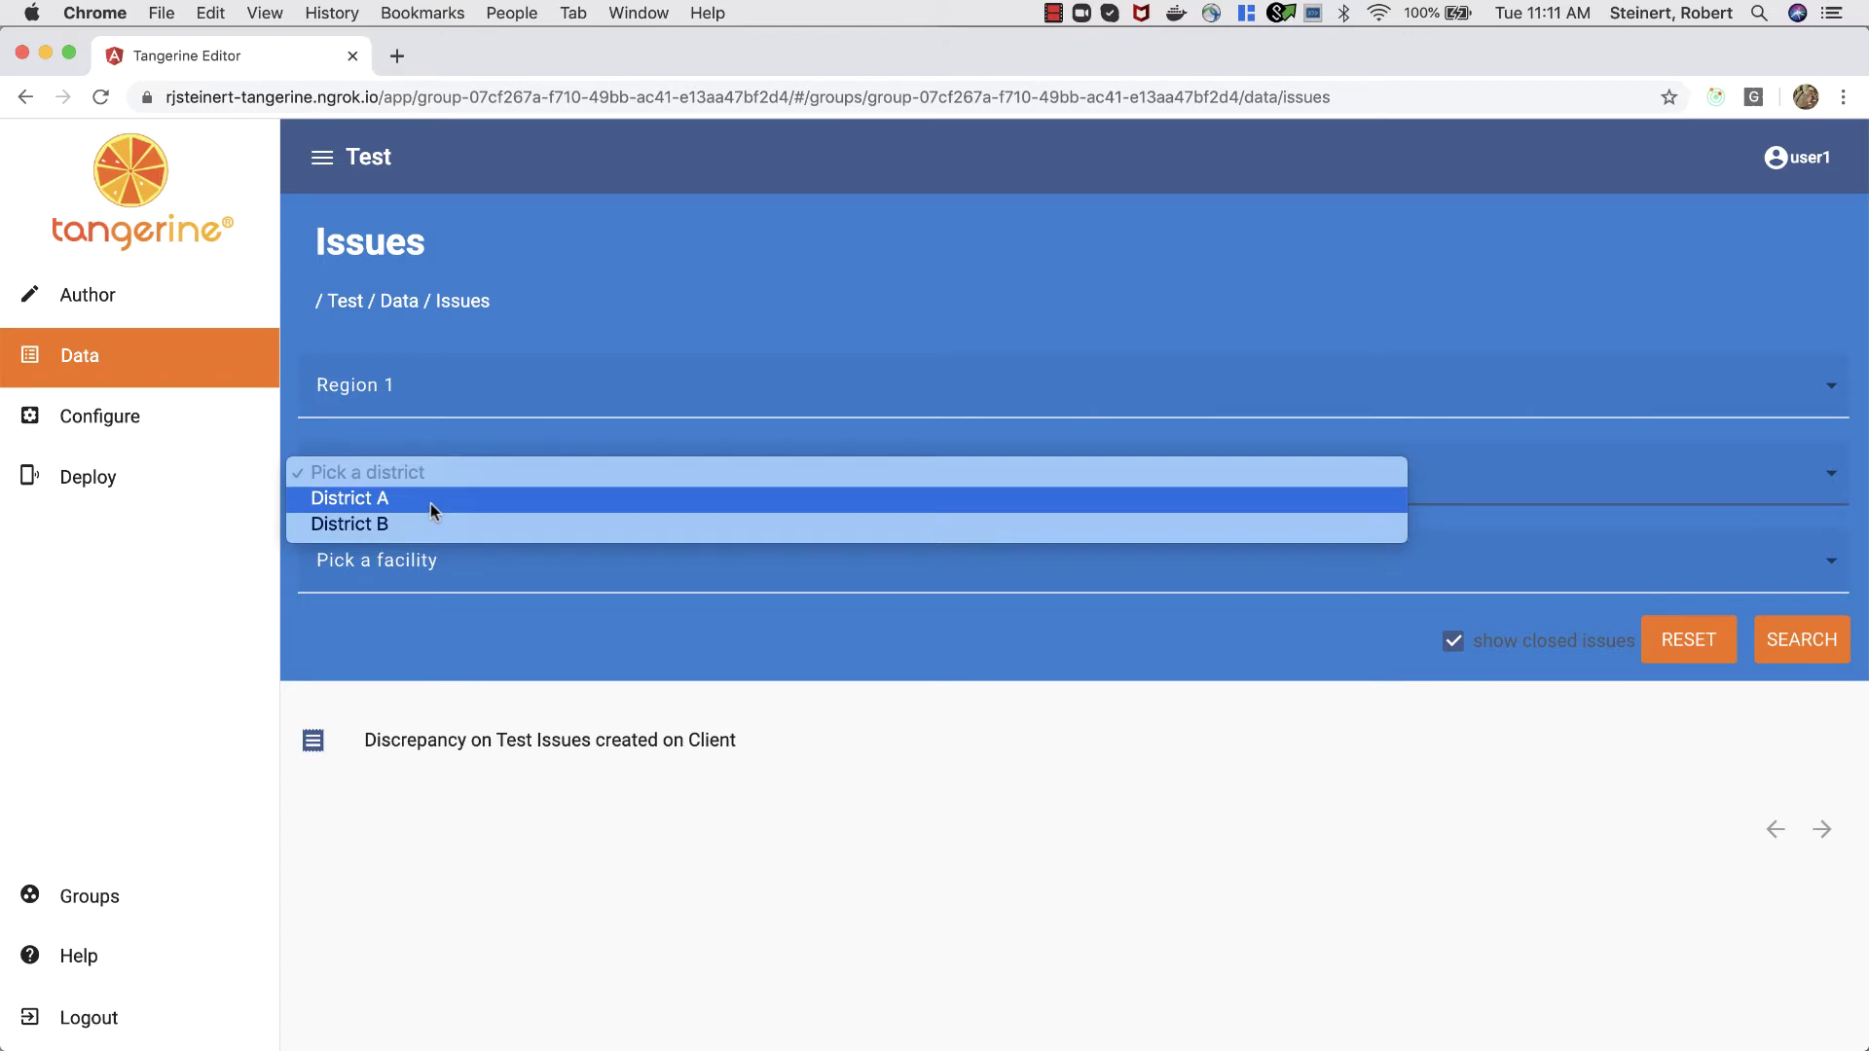
click(430, 504)
click(1810, 655)
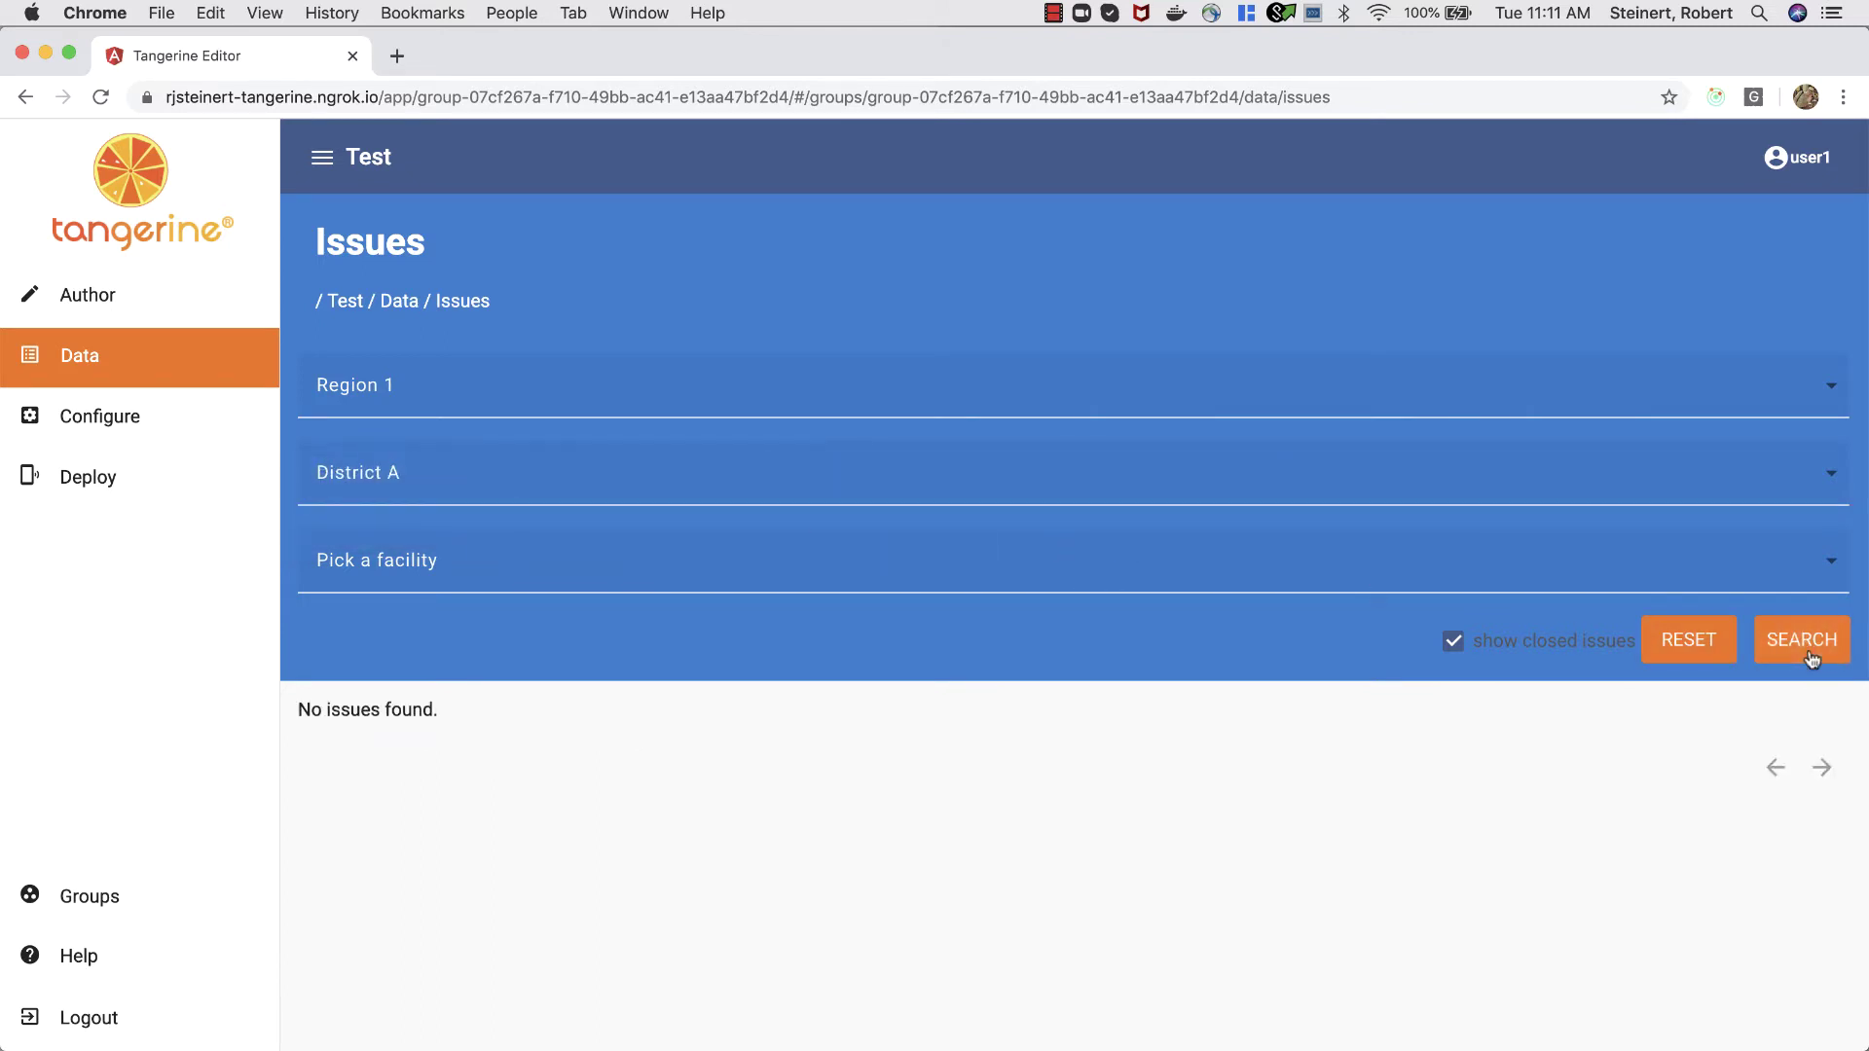
Search the closed issues for District B, and reset the location filters.
click(714, 471)
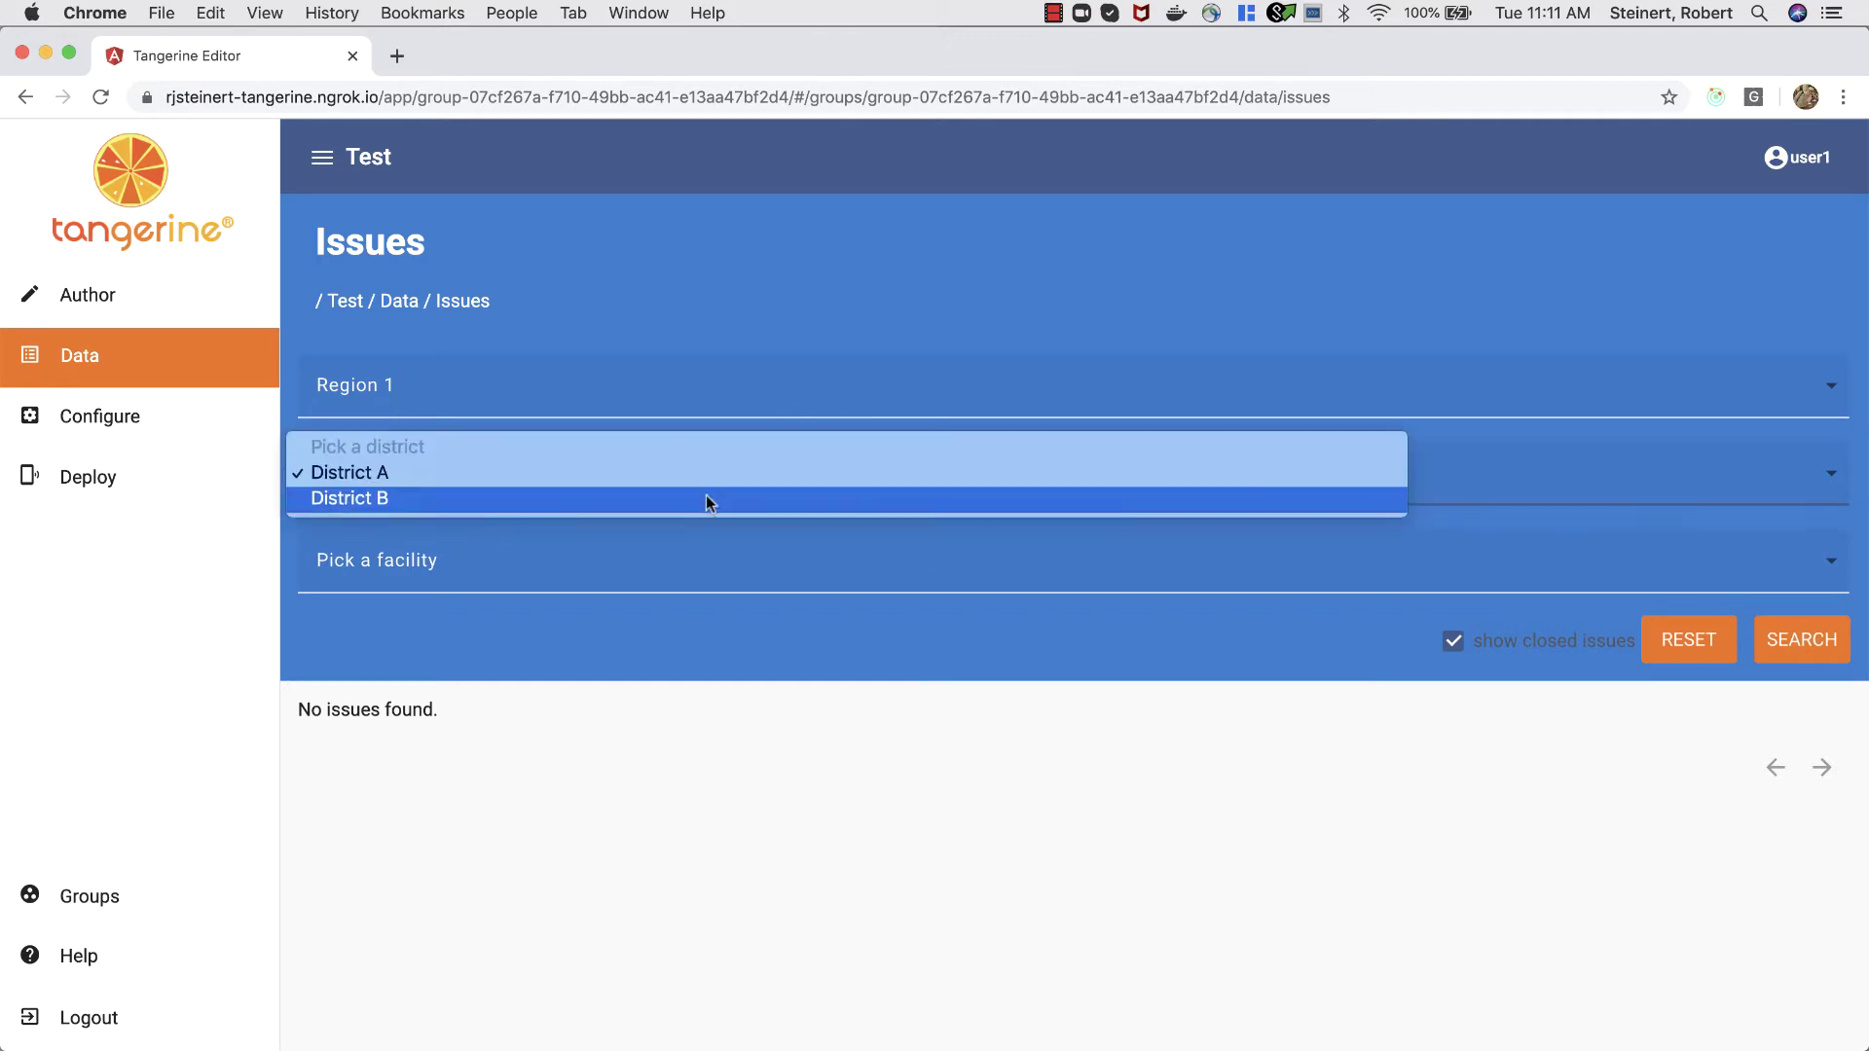
click(708, 498)
click(1783, 640)
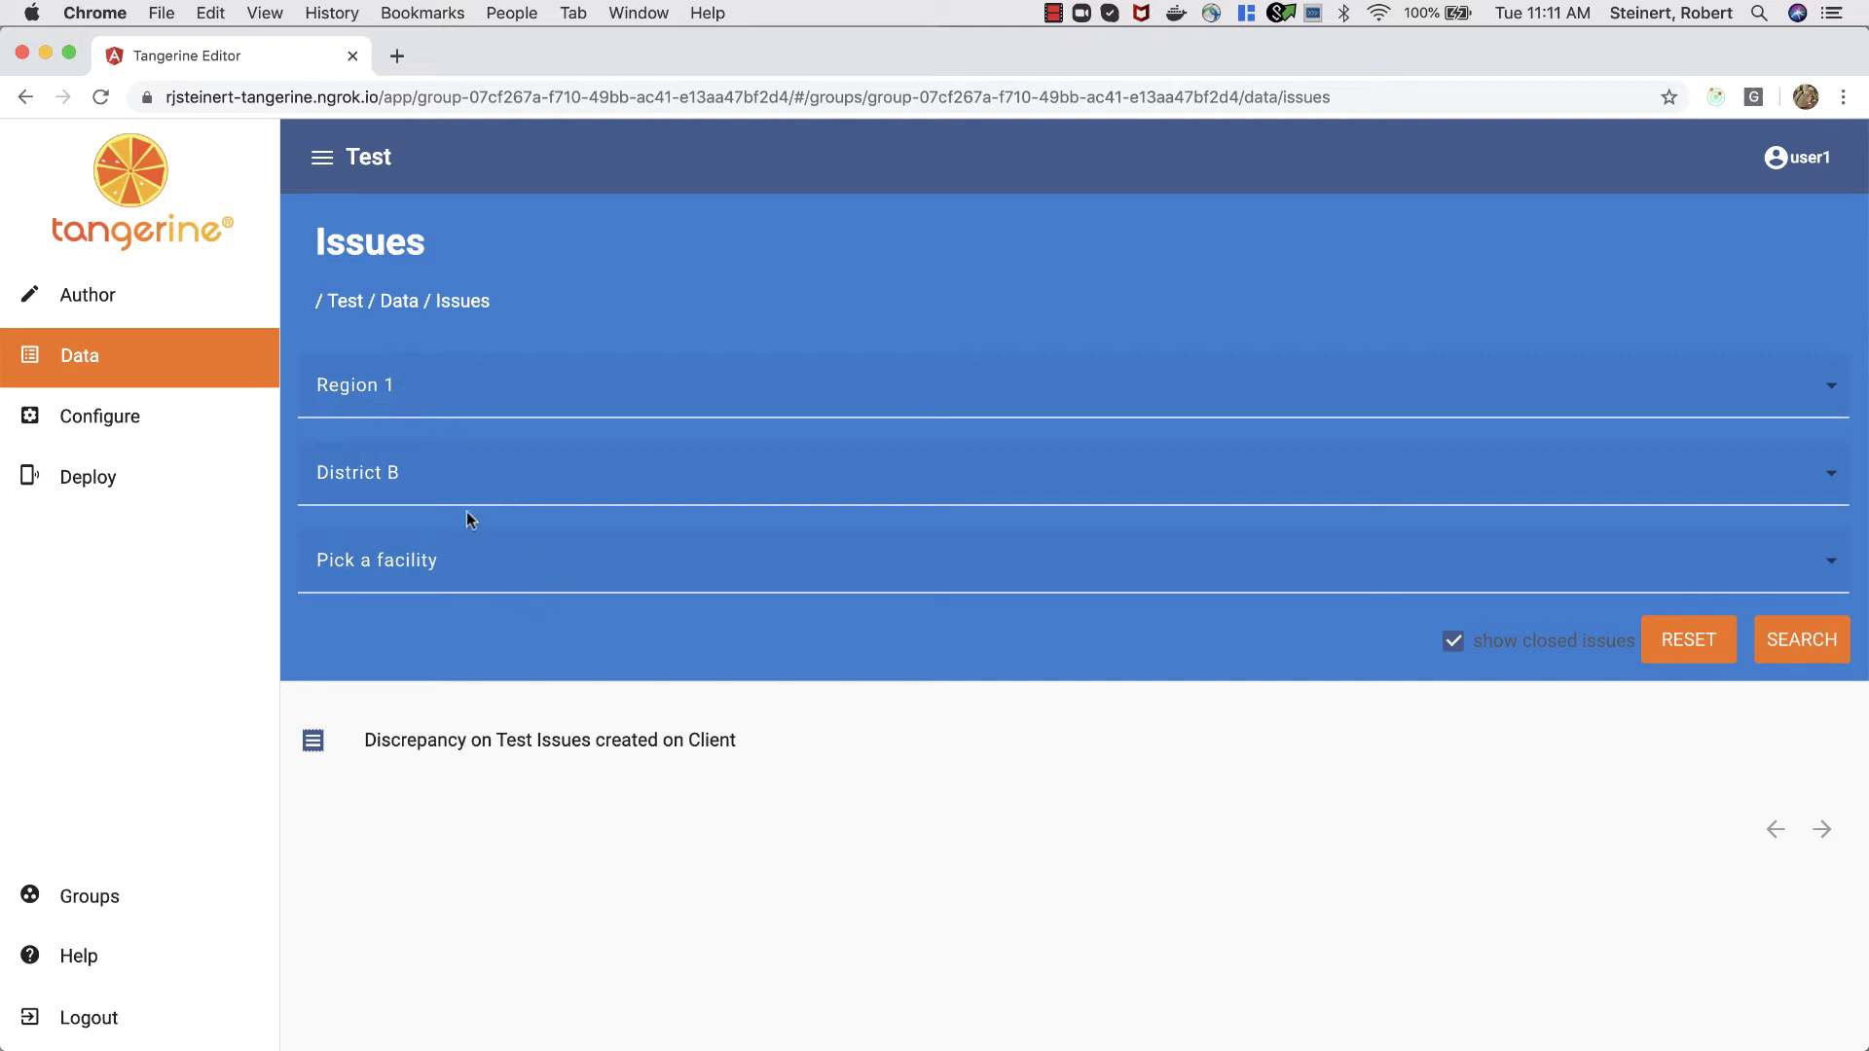
click(1689, 637)
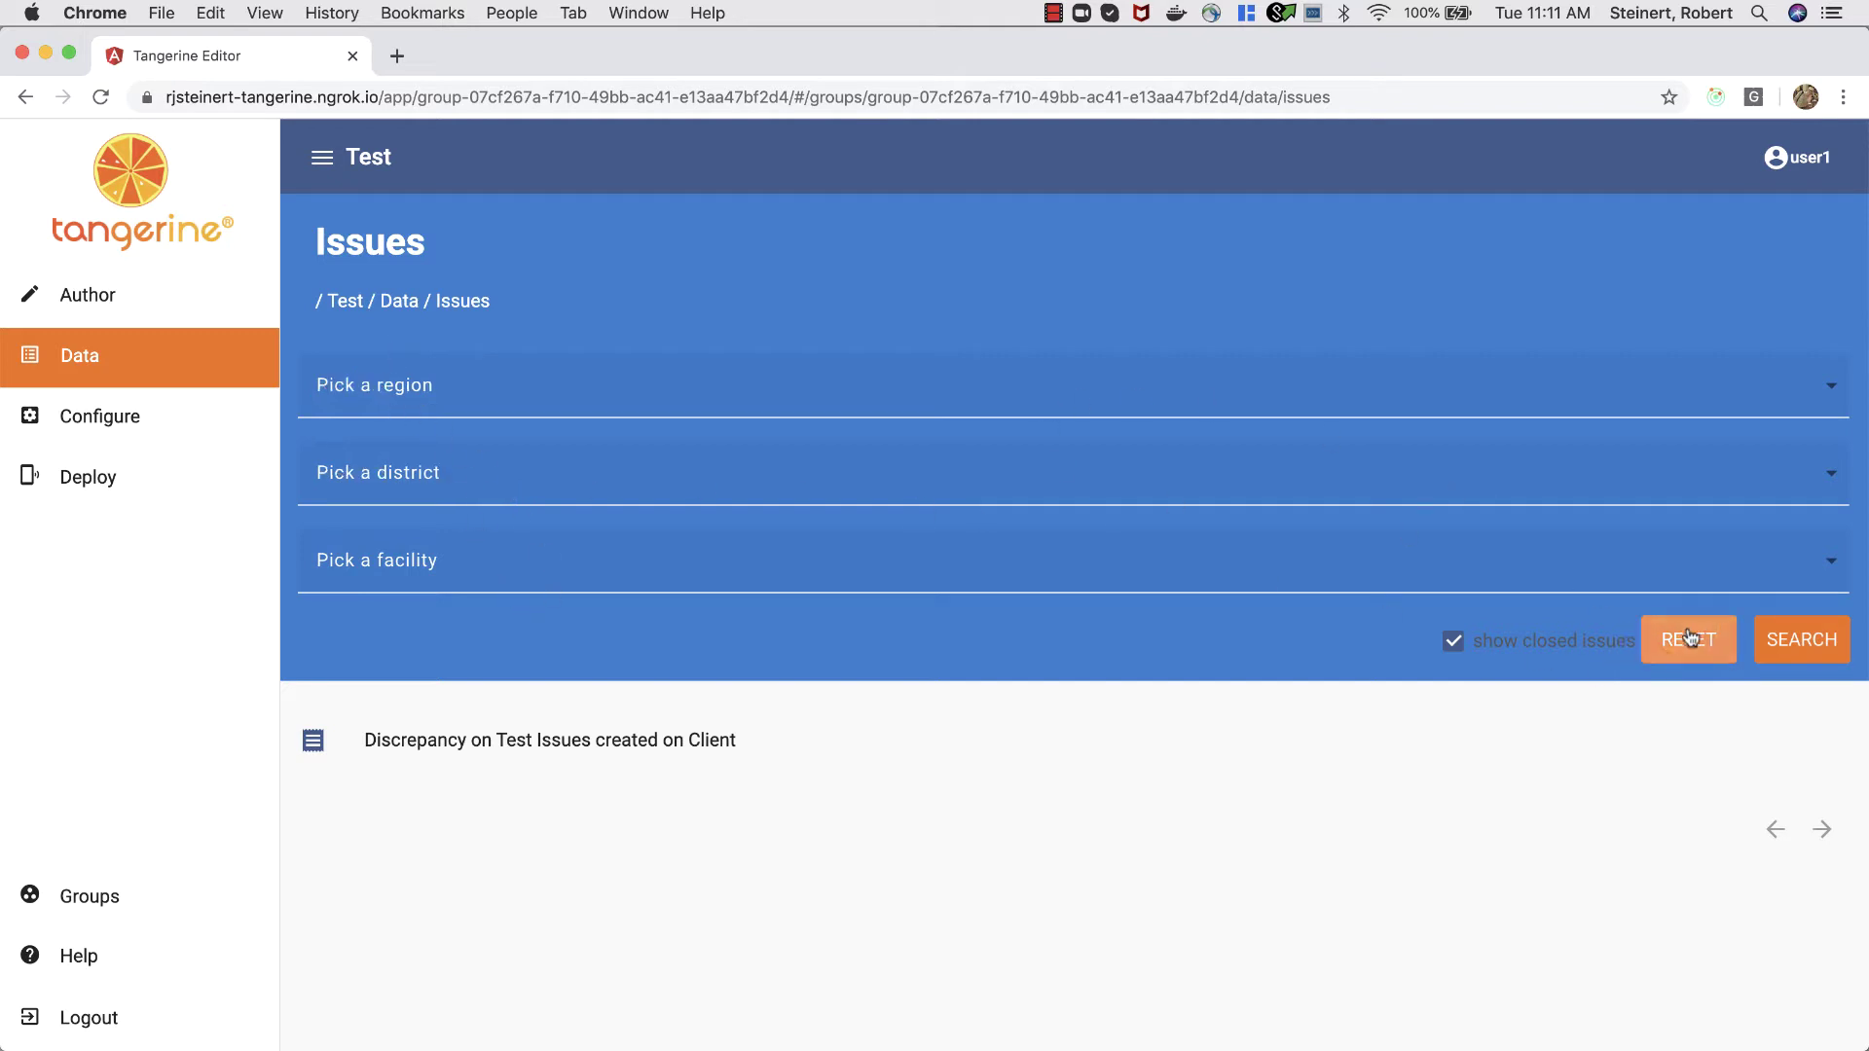
Clear the location filters and search the issues with closed issues hidden.
click(1687, 641)
click(1595, 643)
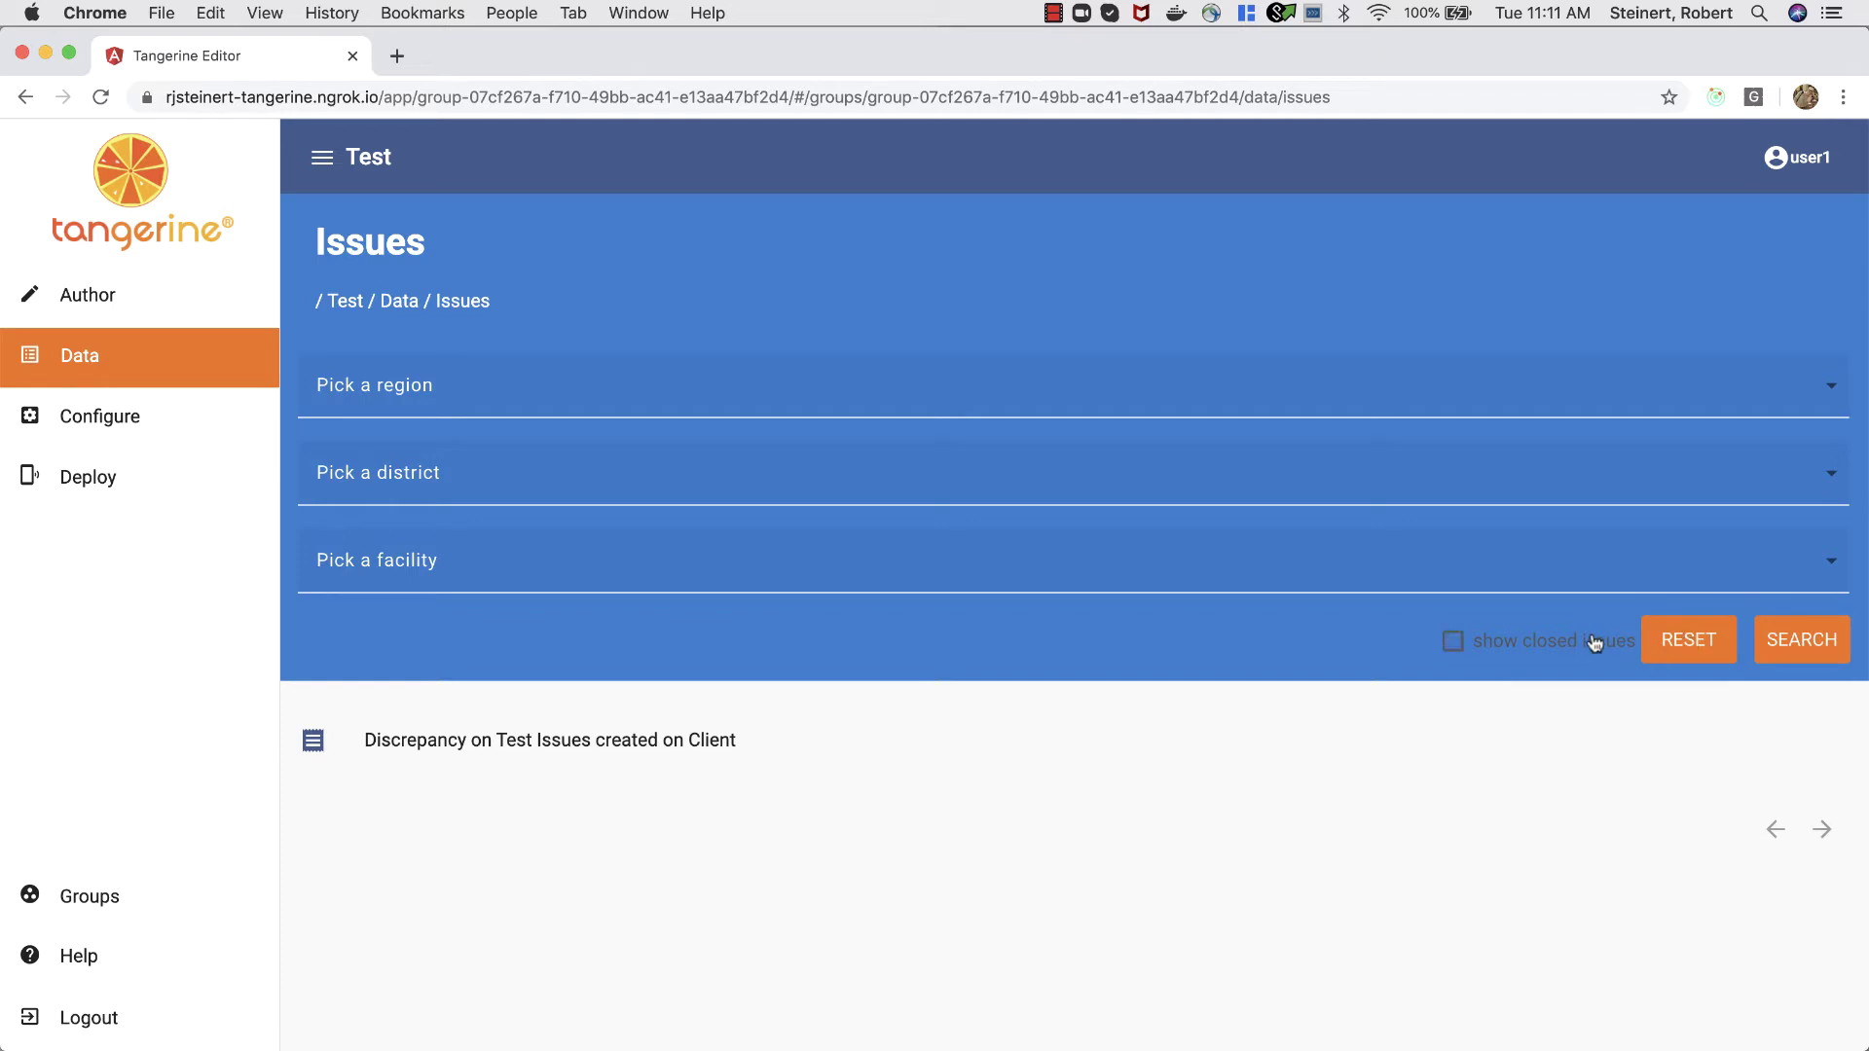
click(1827, 637)
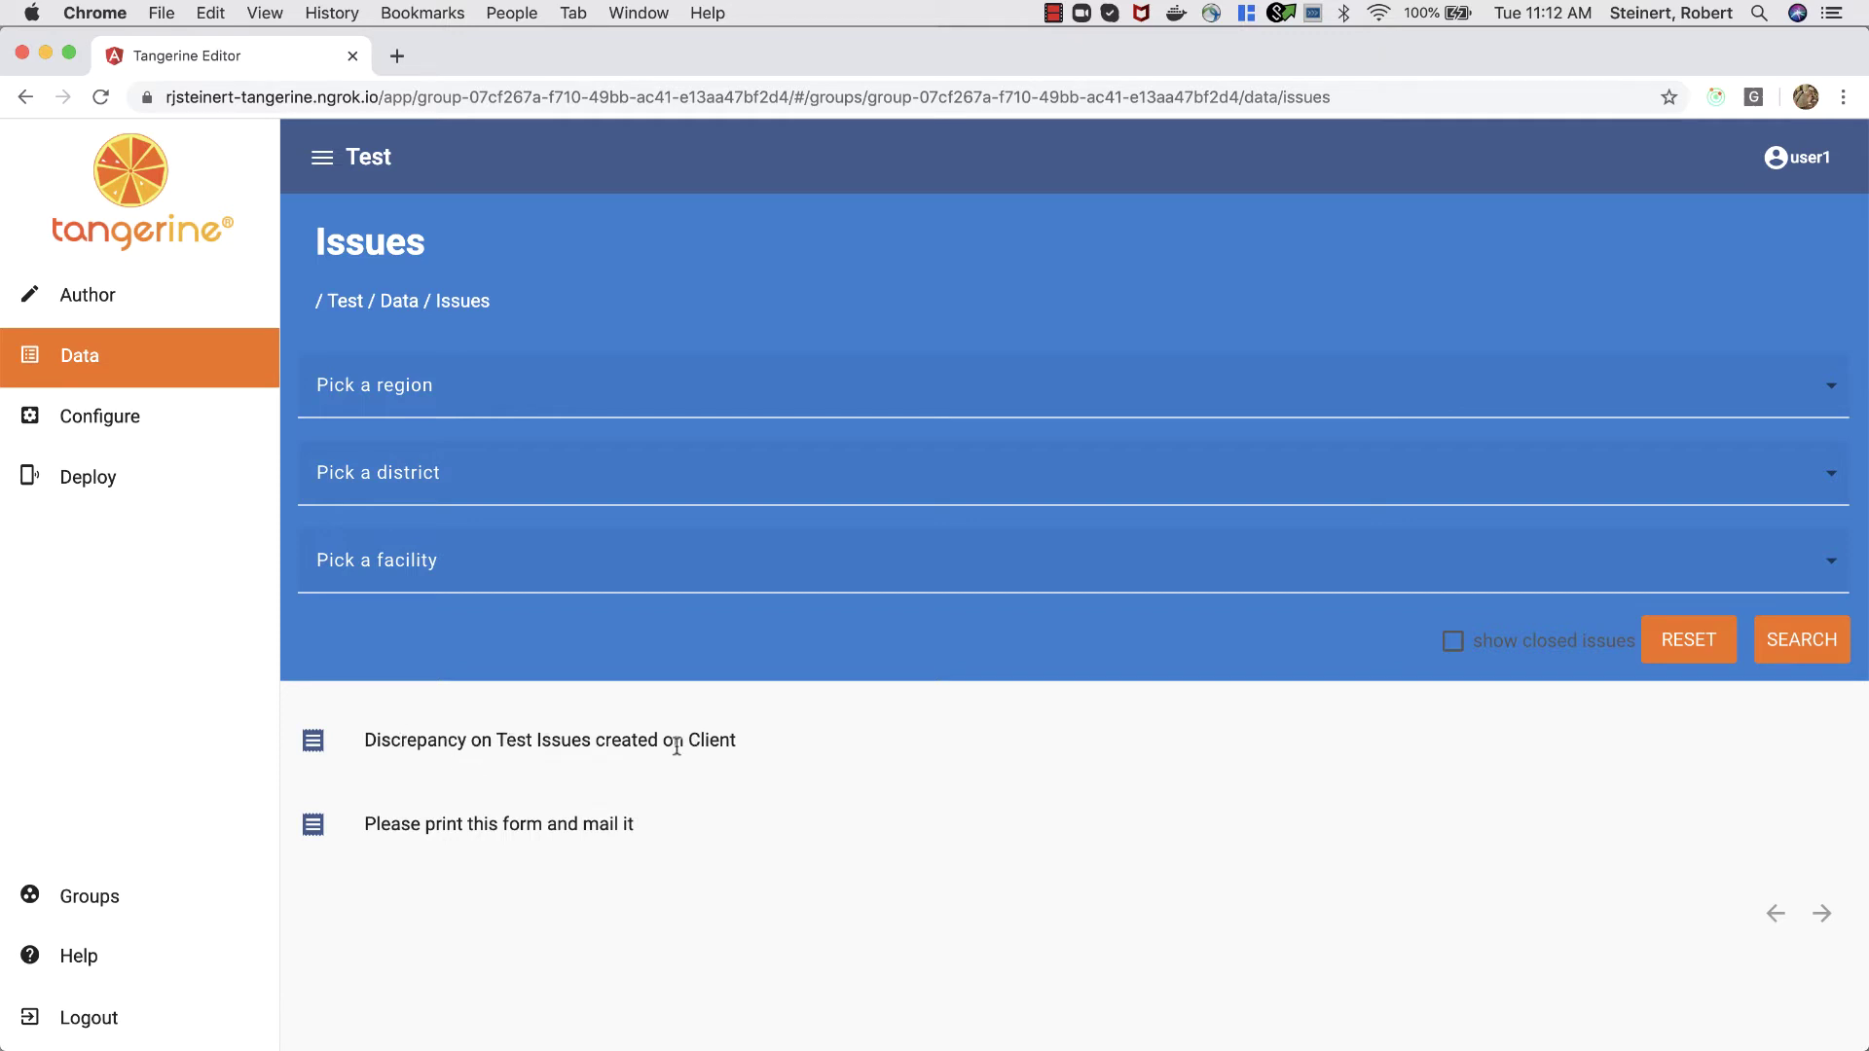
Open the "Discrepancy on Test Issues created on Client" issue and expand its current form response.
drag(491, 742, 732, 746)
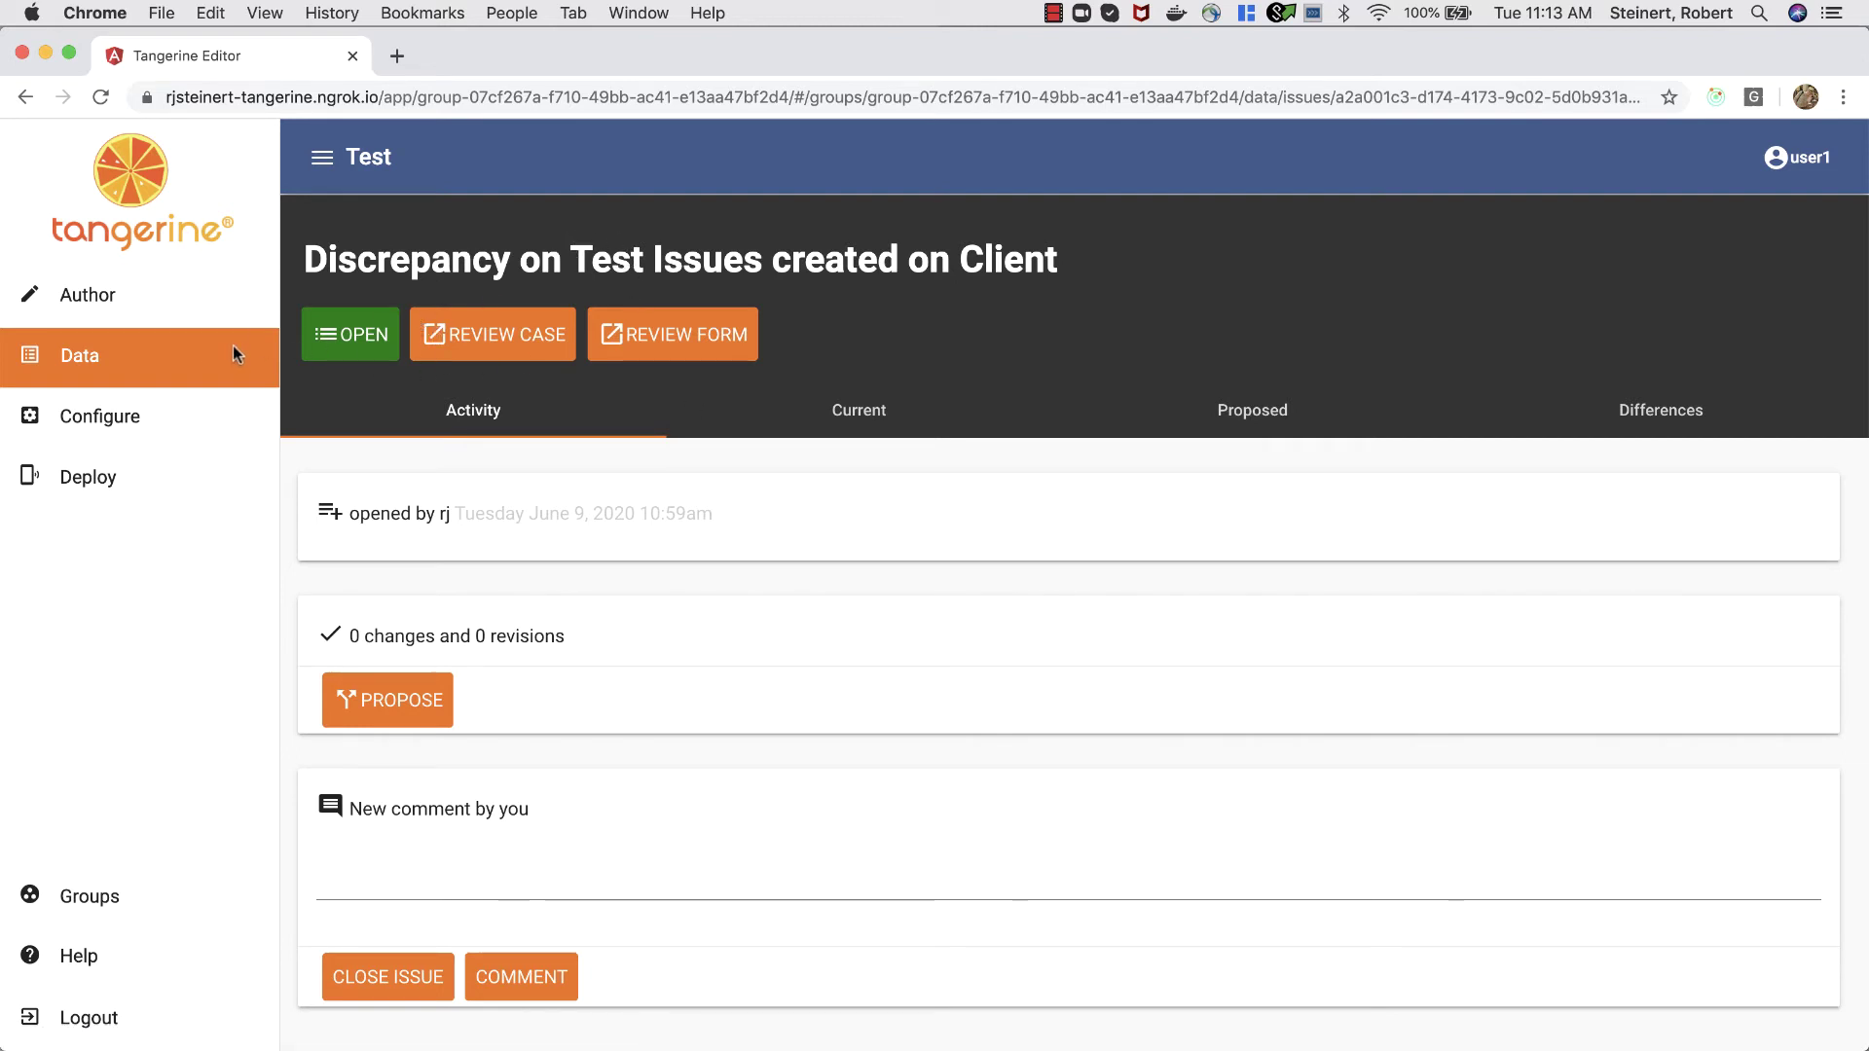
click(826, 420)
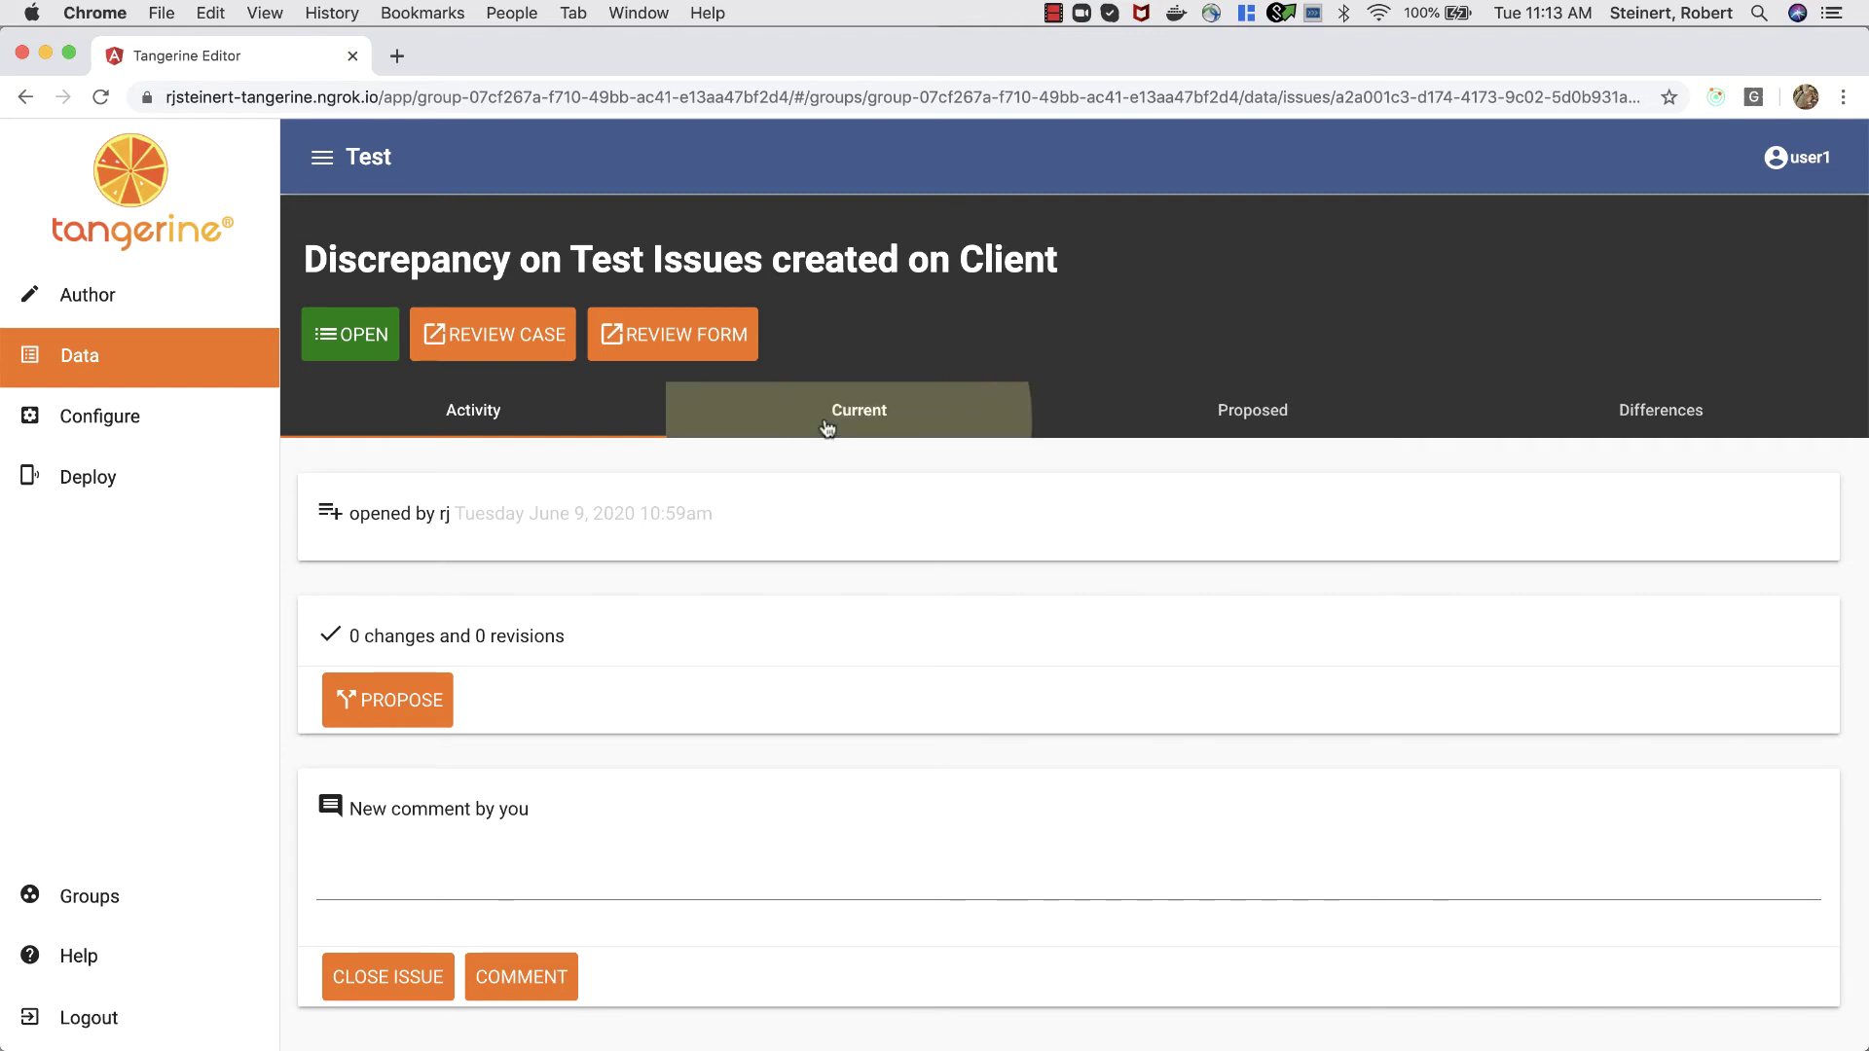
click(925, 595)
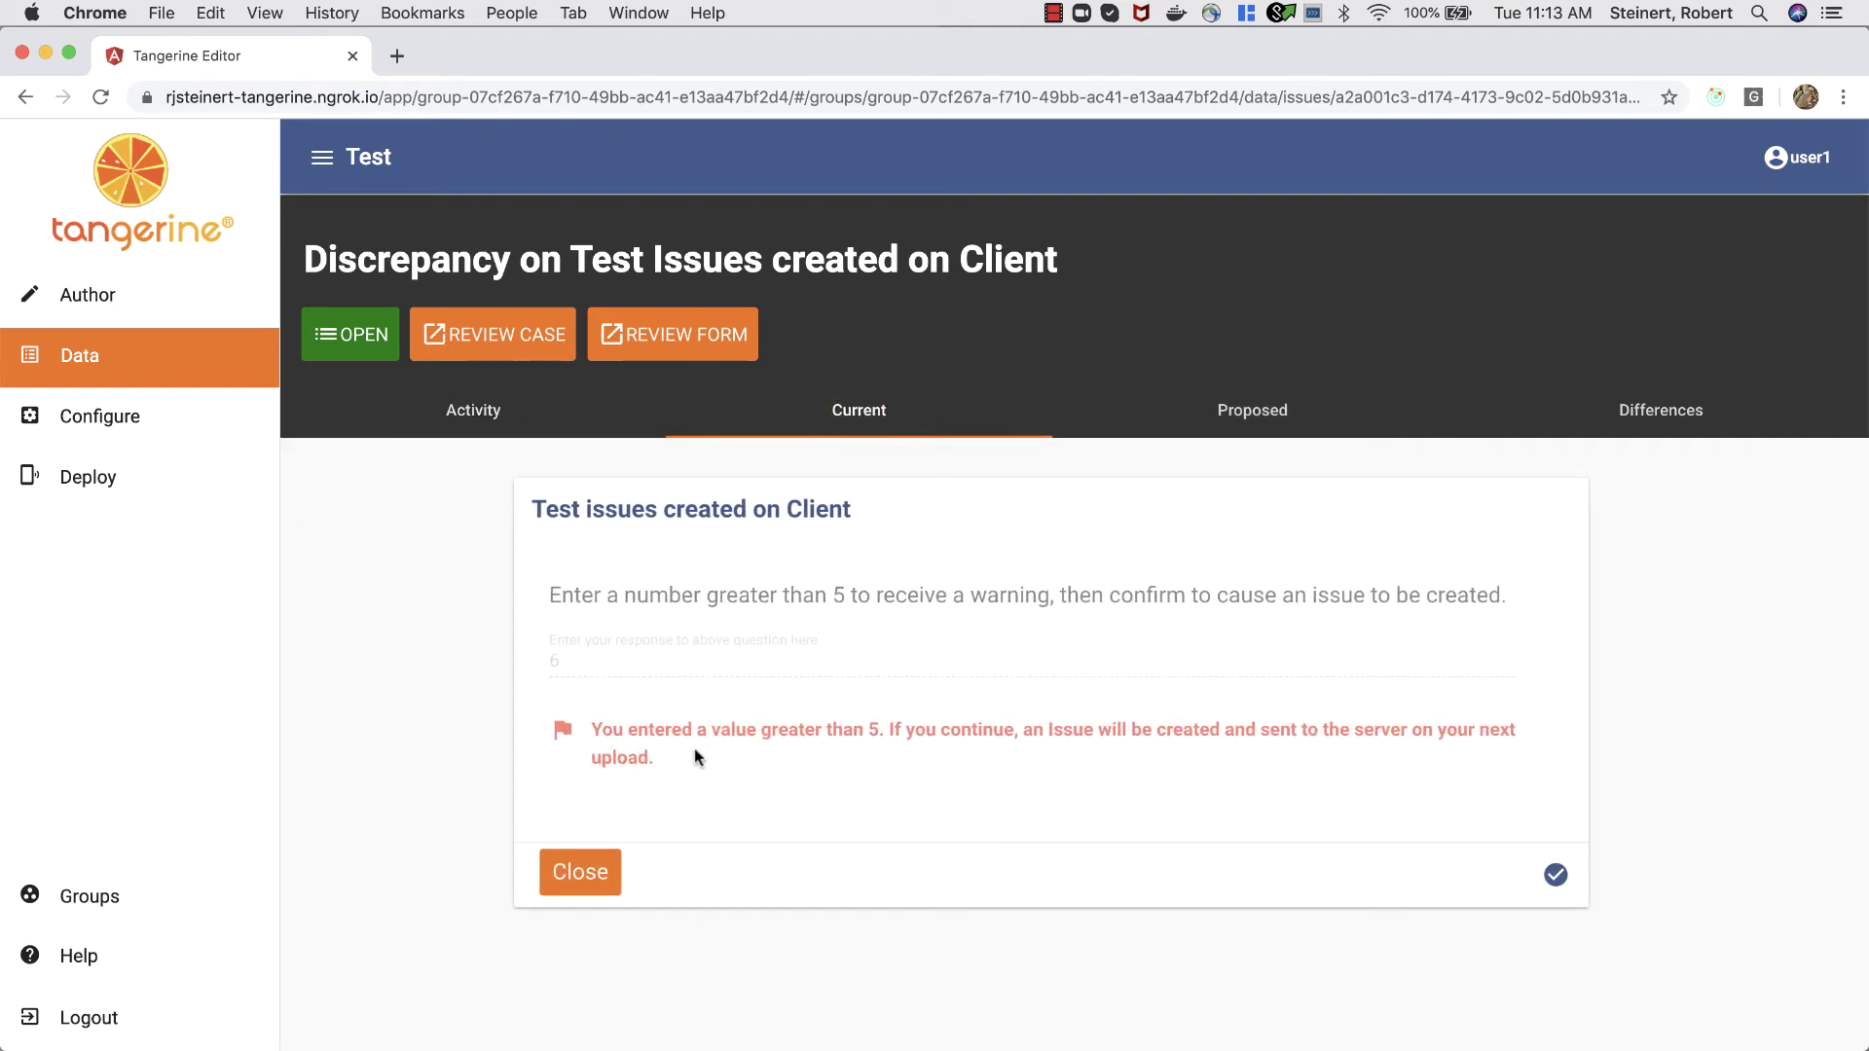
Go back to the issues list, view the "Please print this form and mail it" issue, and return to the list.
scroll(250, 360, left, 5)
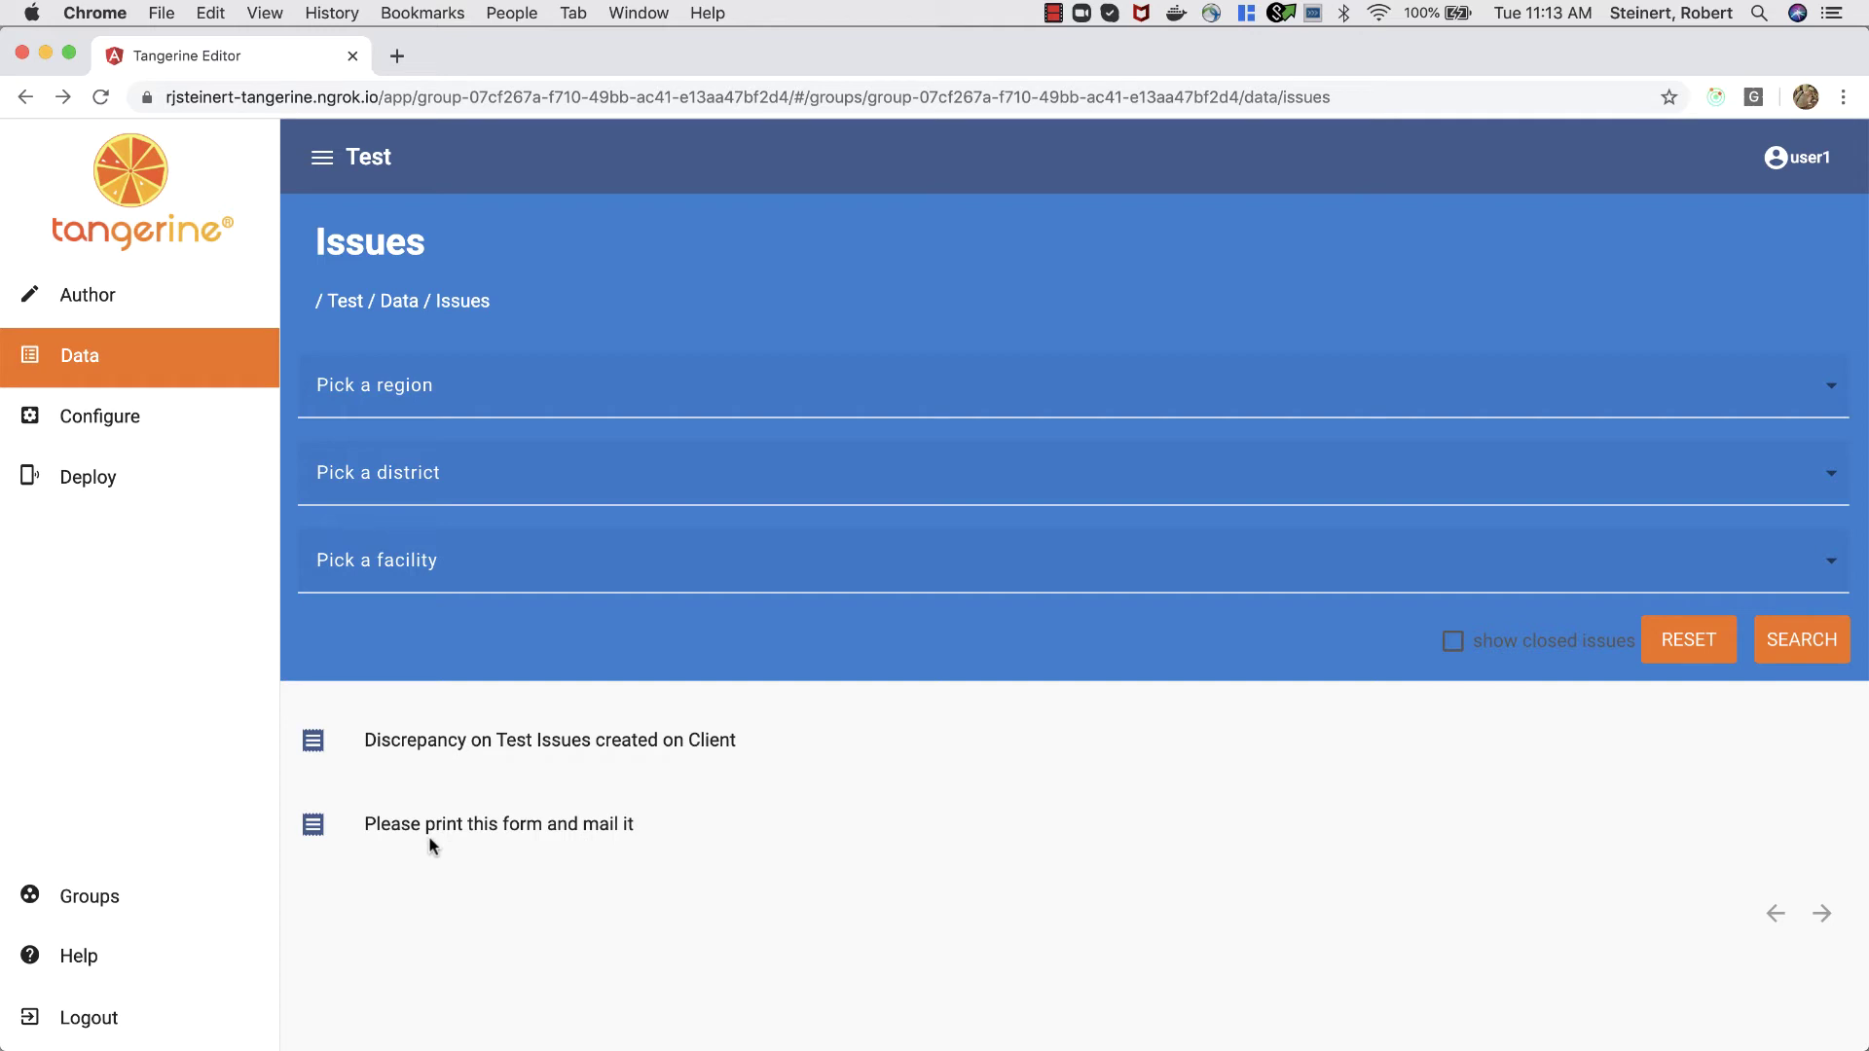
click(430, 839)
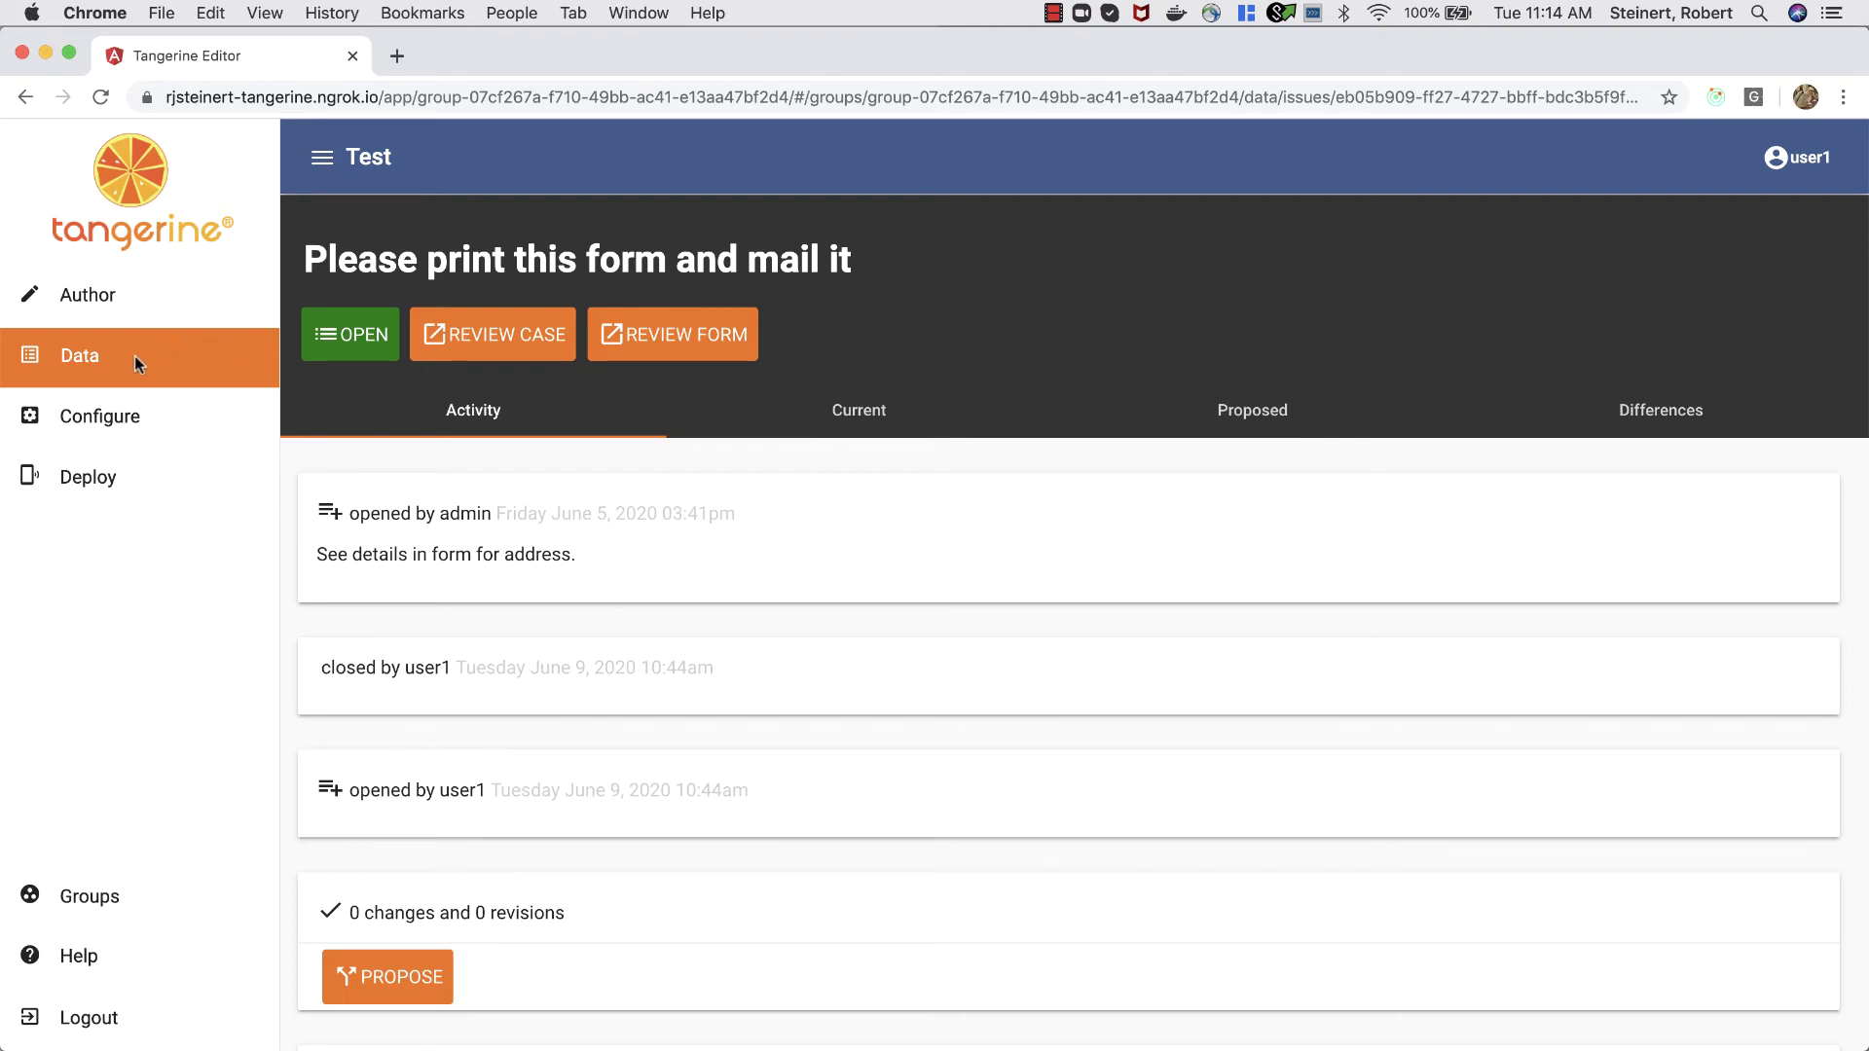
click(243, 366)
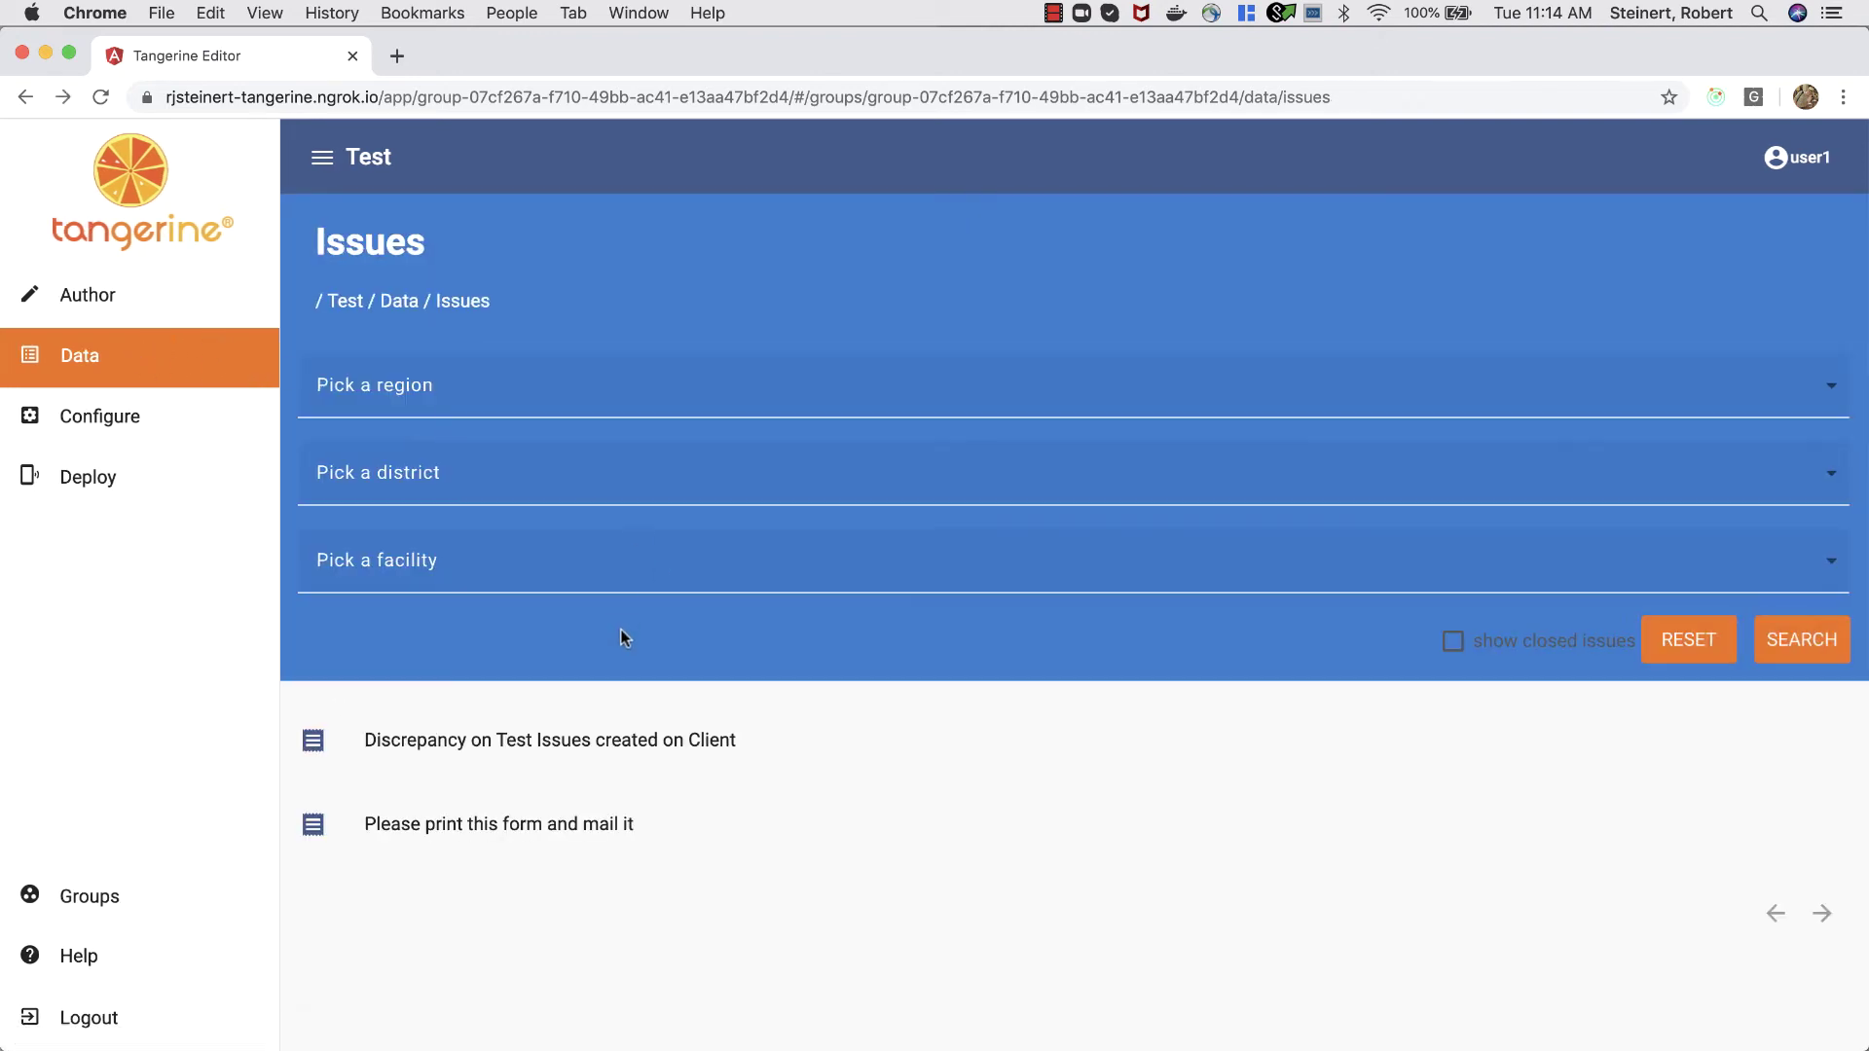
Reopen the "Discrepancy on Test Issues created on Client" issue and examine the warning in its current form response.
click(554, 742)
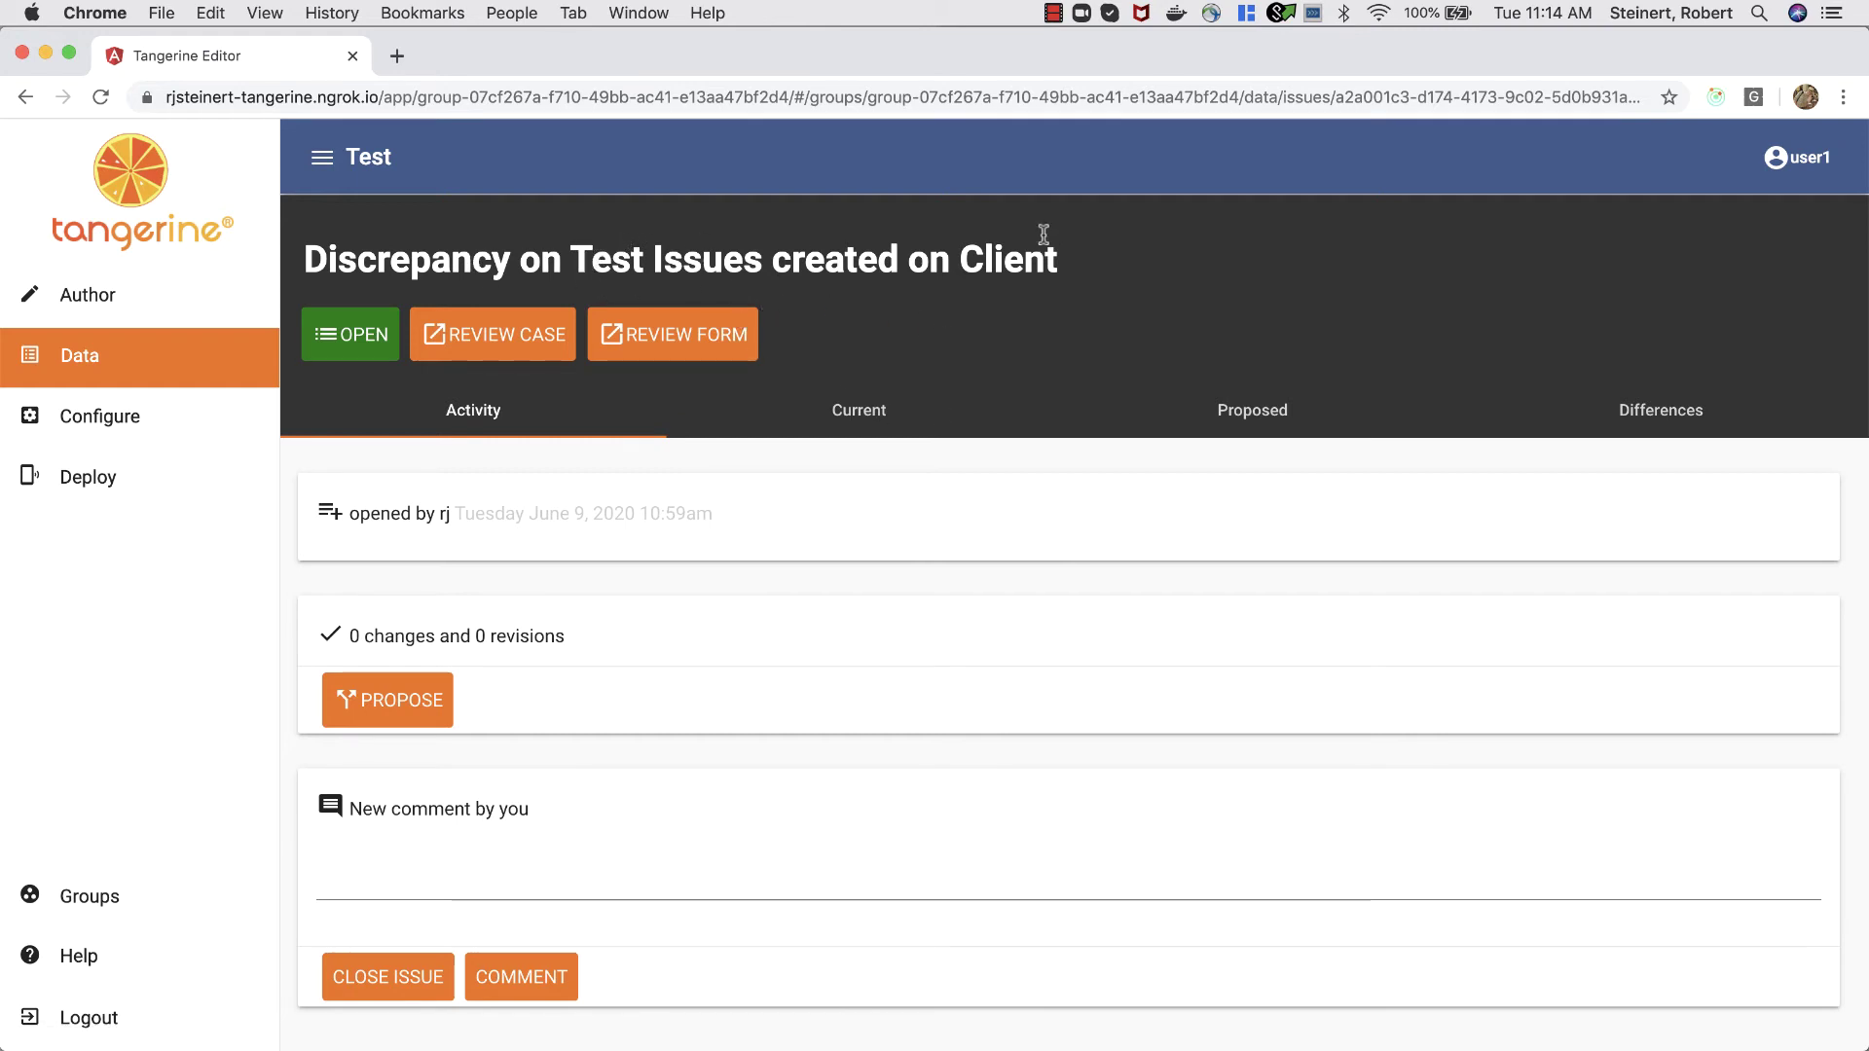
click(869, 418)
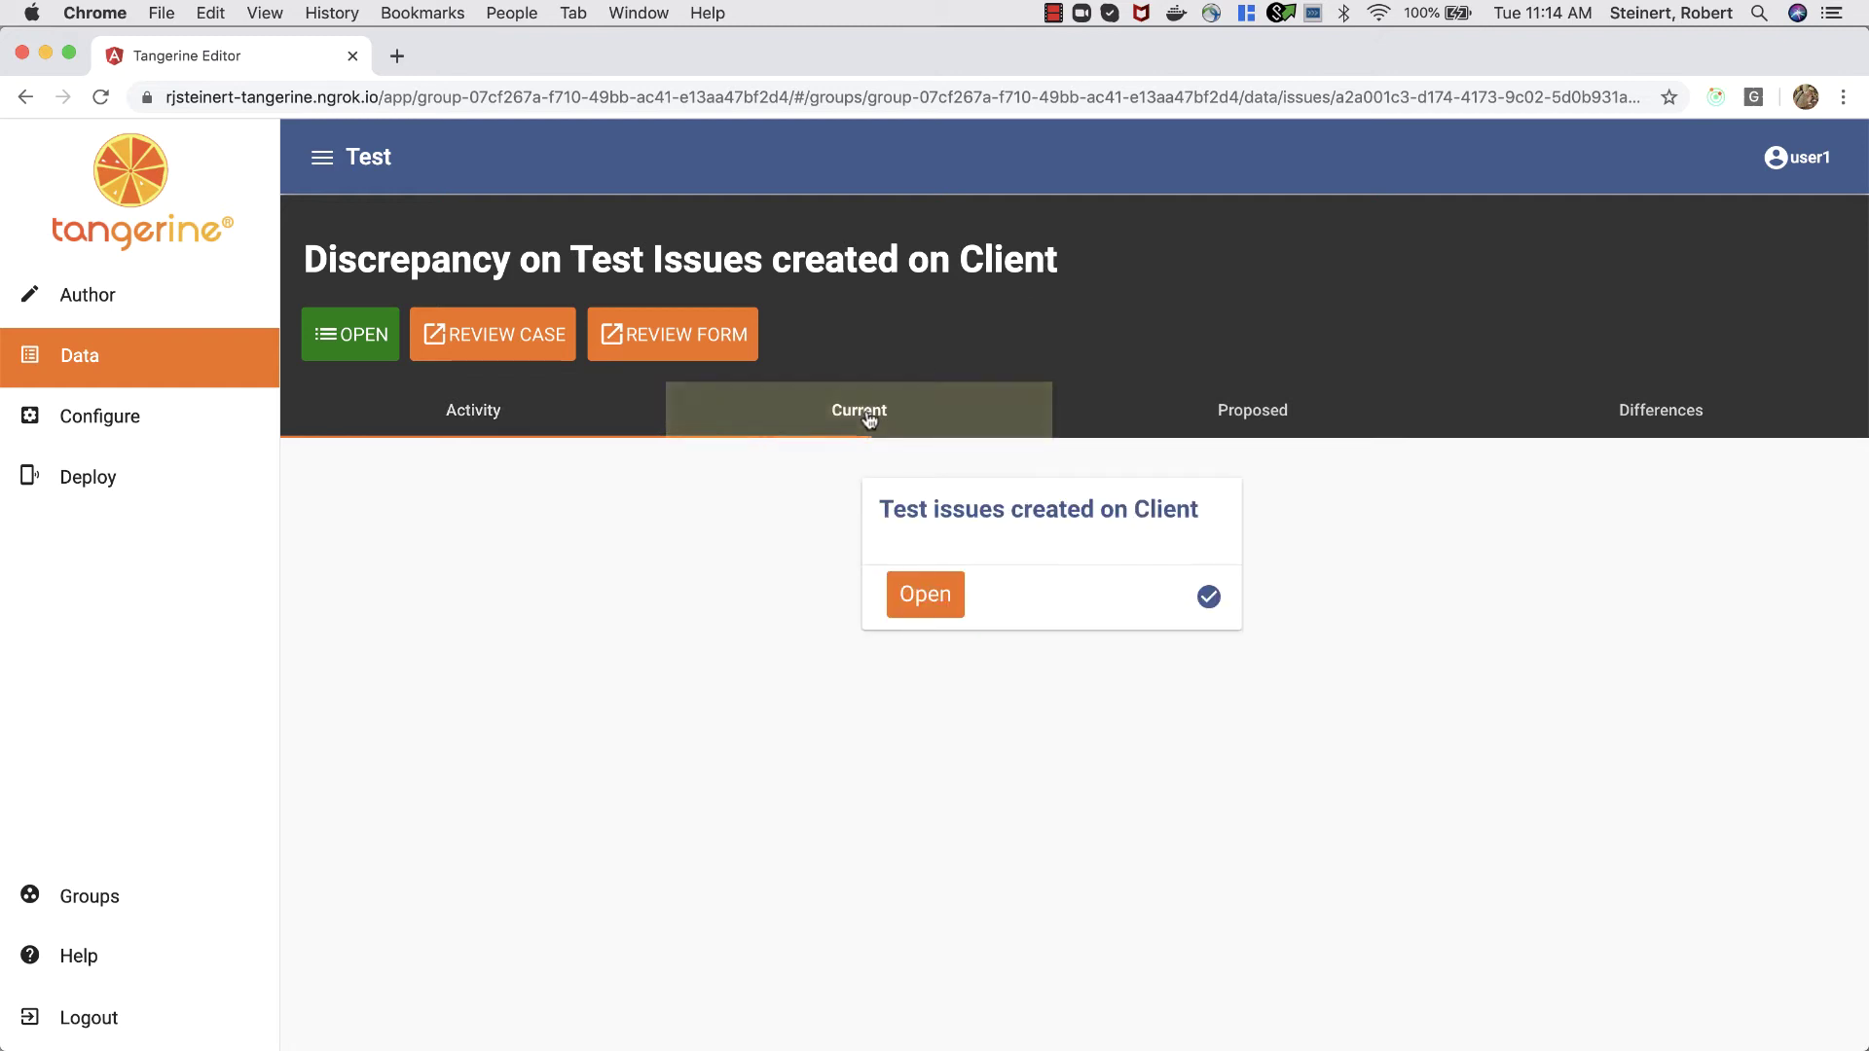
click(923, 606)
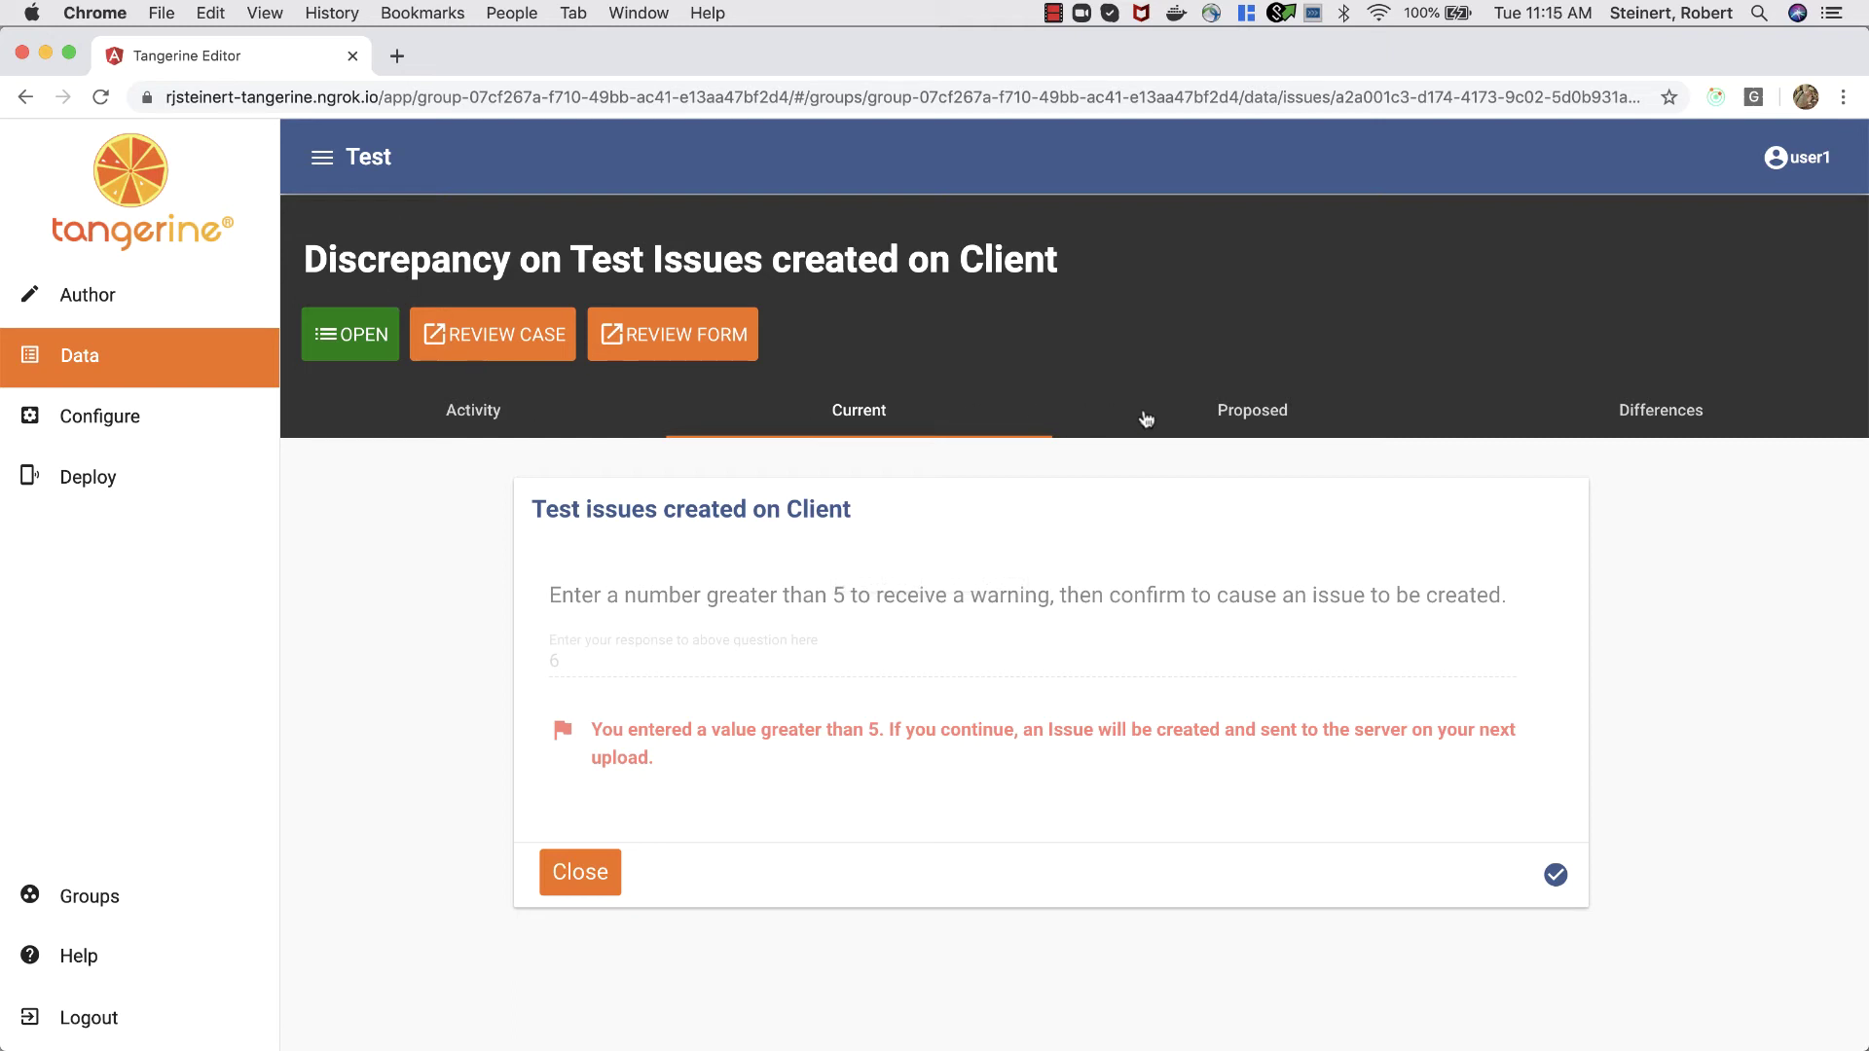
drag(655, 732, 721, 746)
click(851, 735)
Check who opened the issue in its activity log.
click(490, 435)
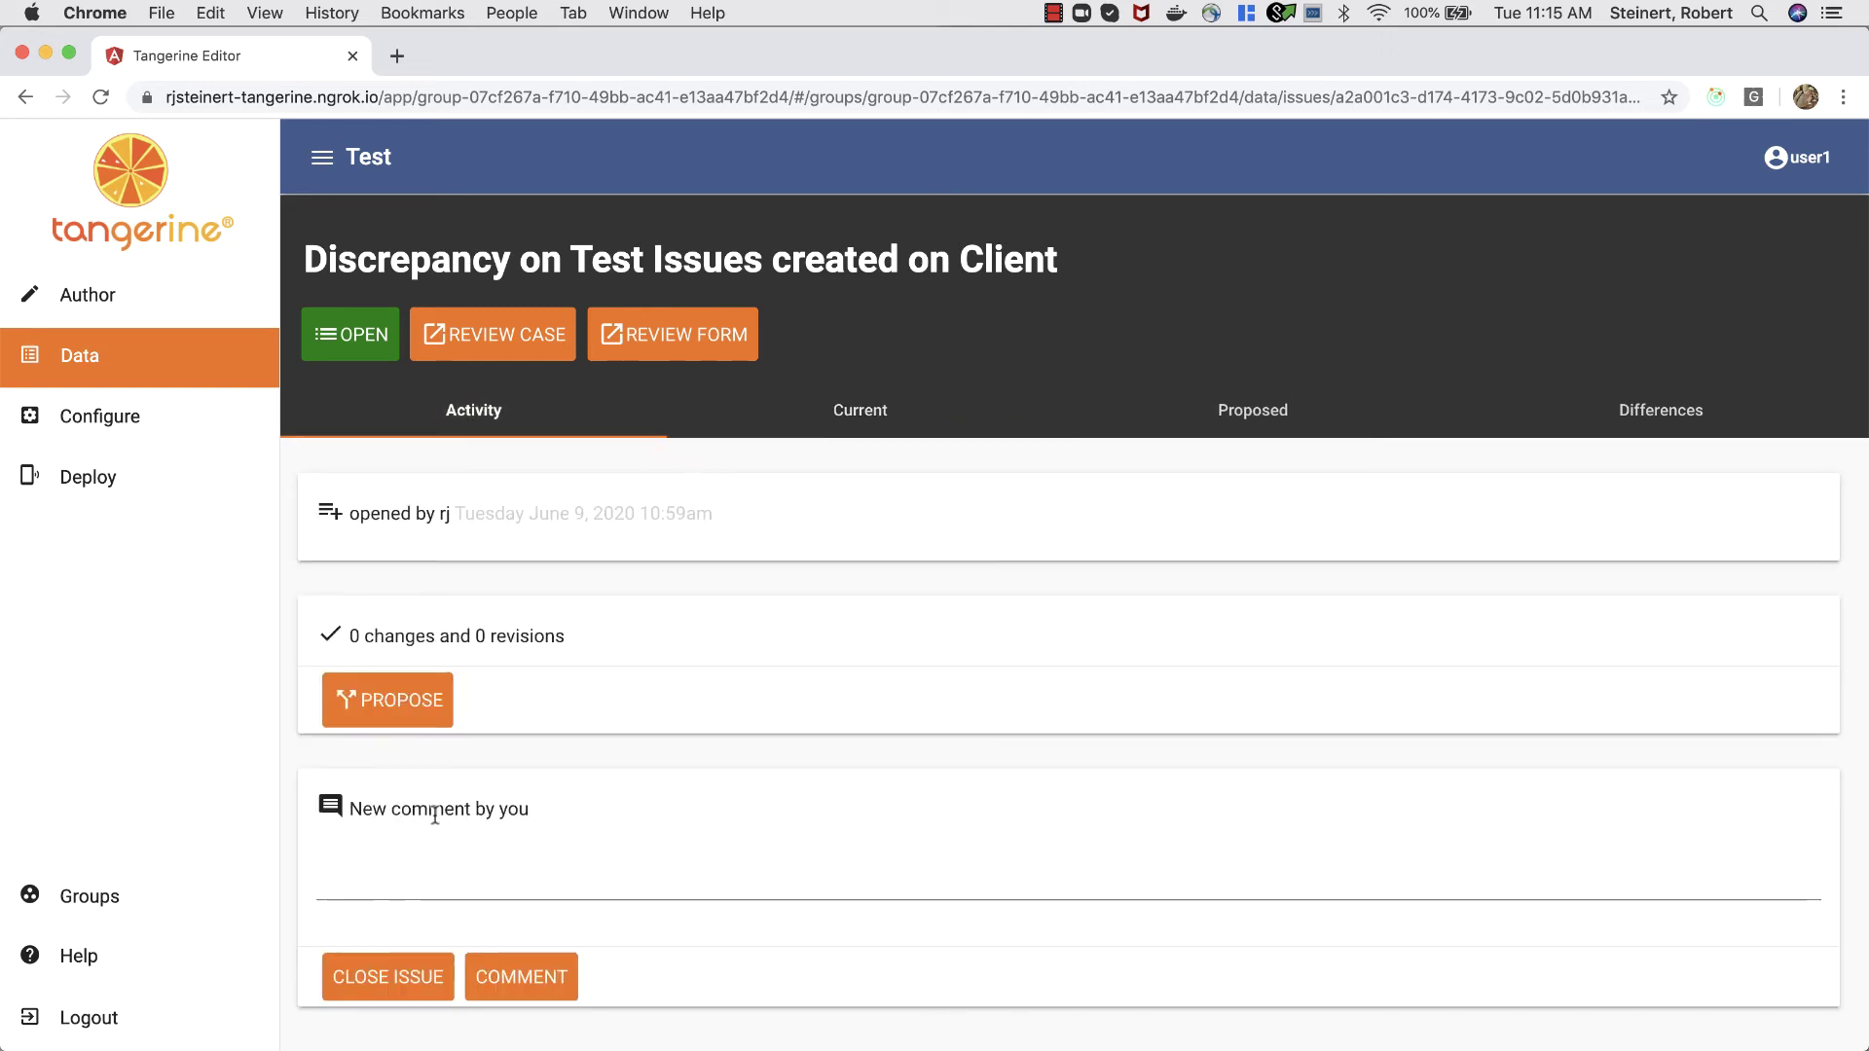
drag(367, 514, 470, 514)
click(470, 514)
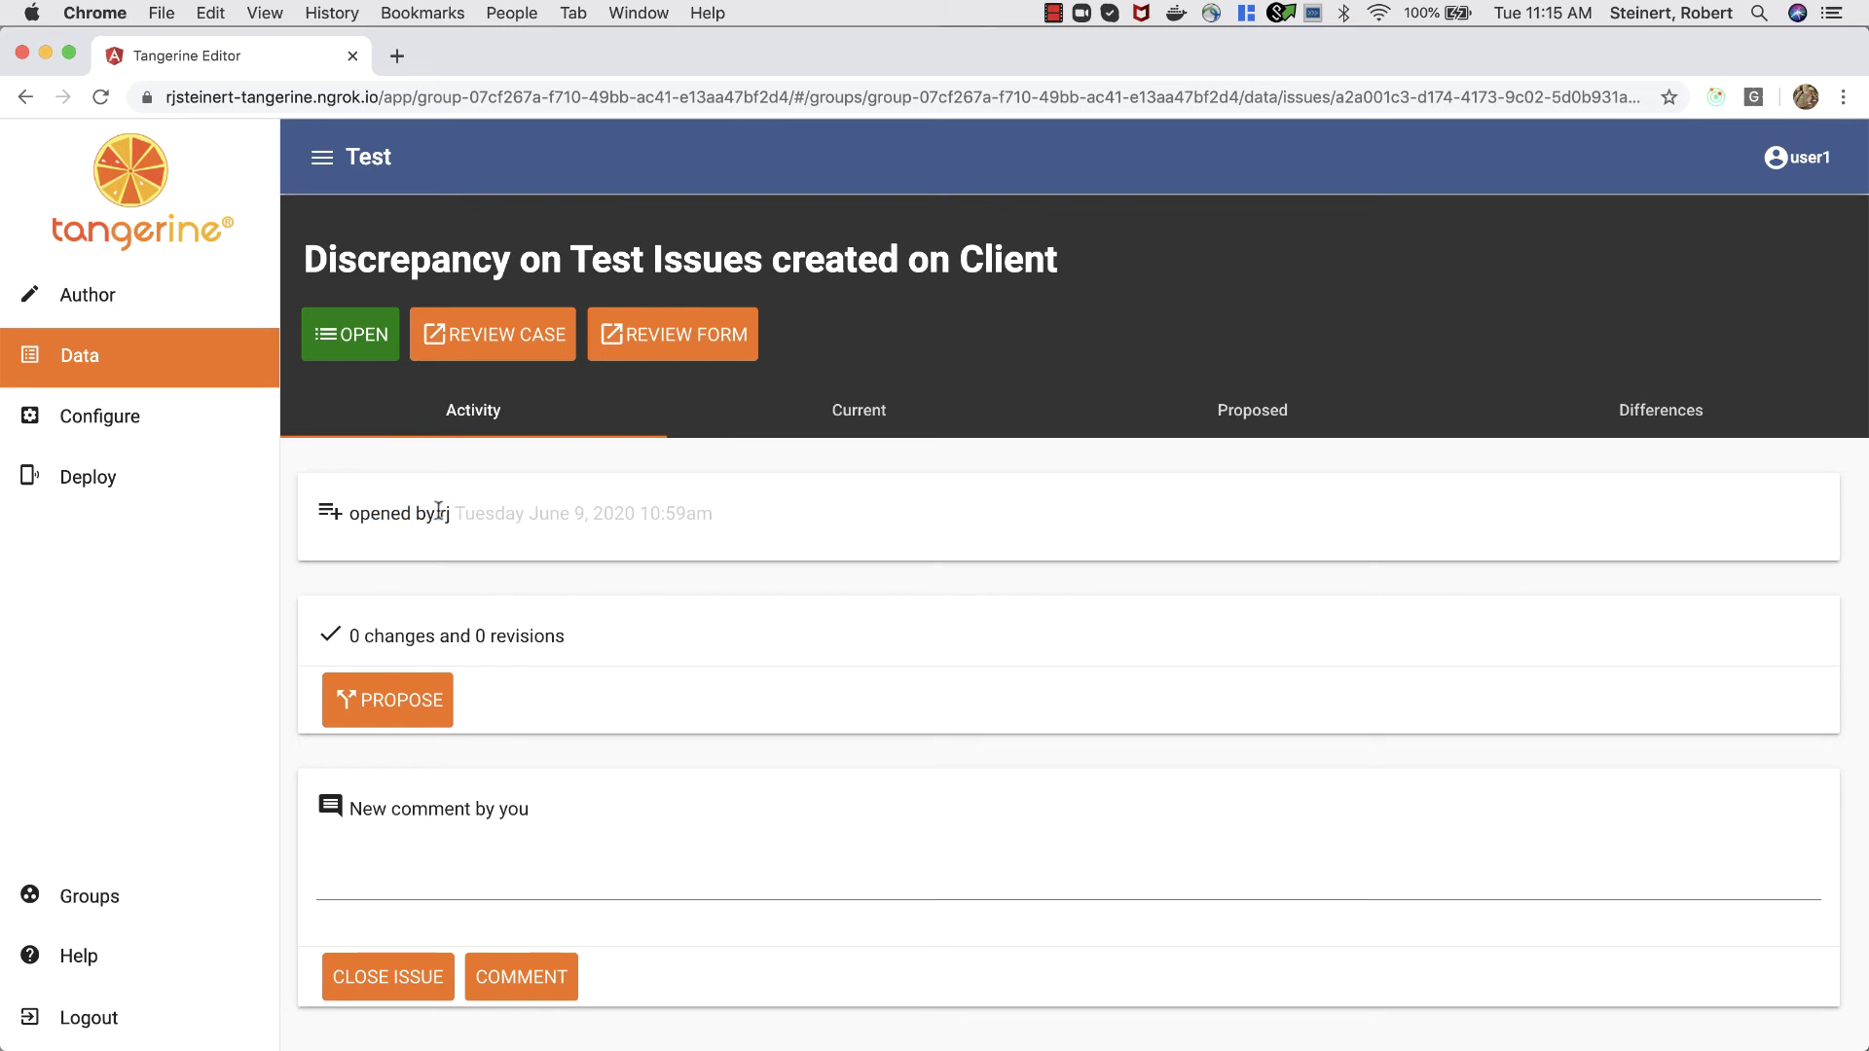
drag(438, 512, 457, 510)
click(421, 517)
drag(434, 520, 461, 517)
Propose a revision to the form that sets the number response to 5, and submit it.
click(392, 702)
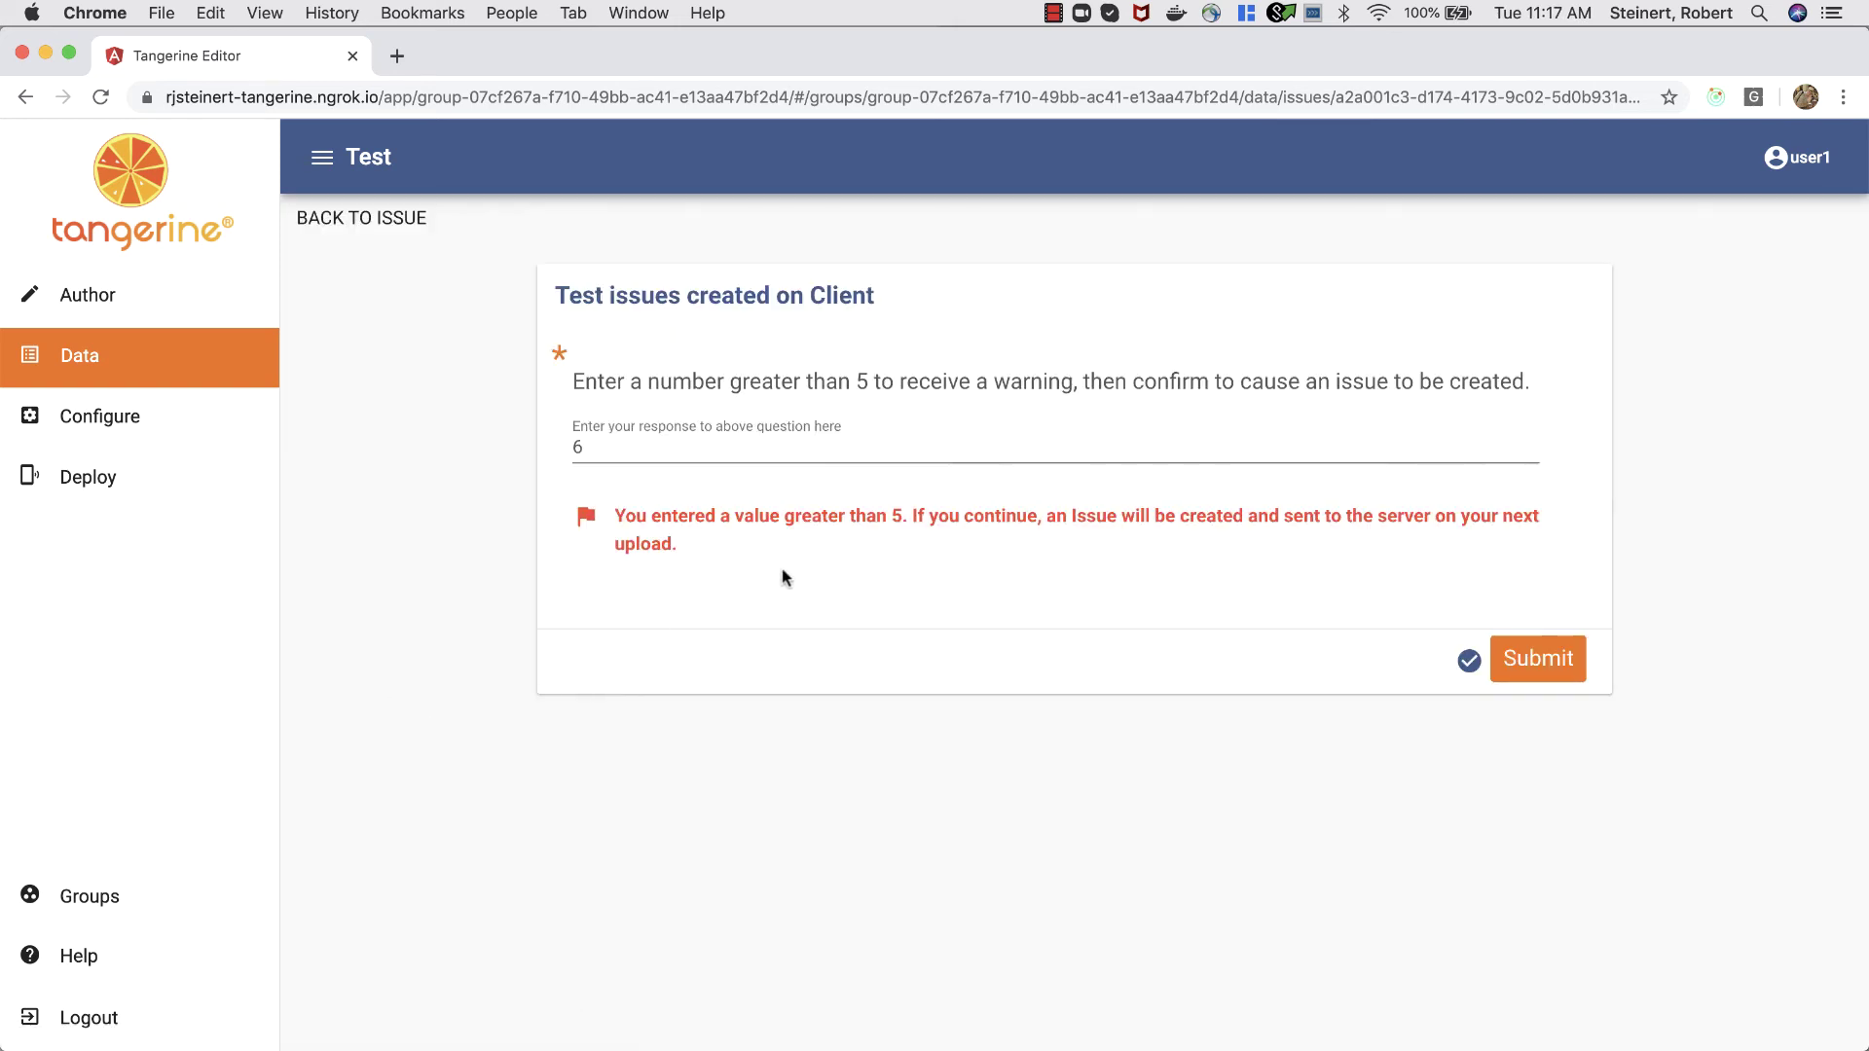
click(695, 453)
key(BackSpace)
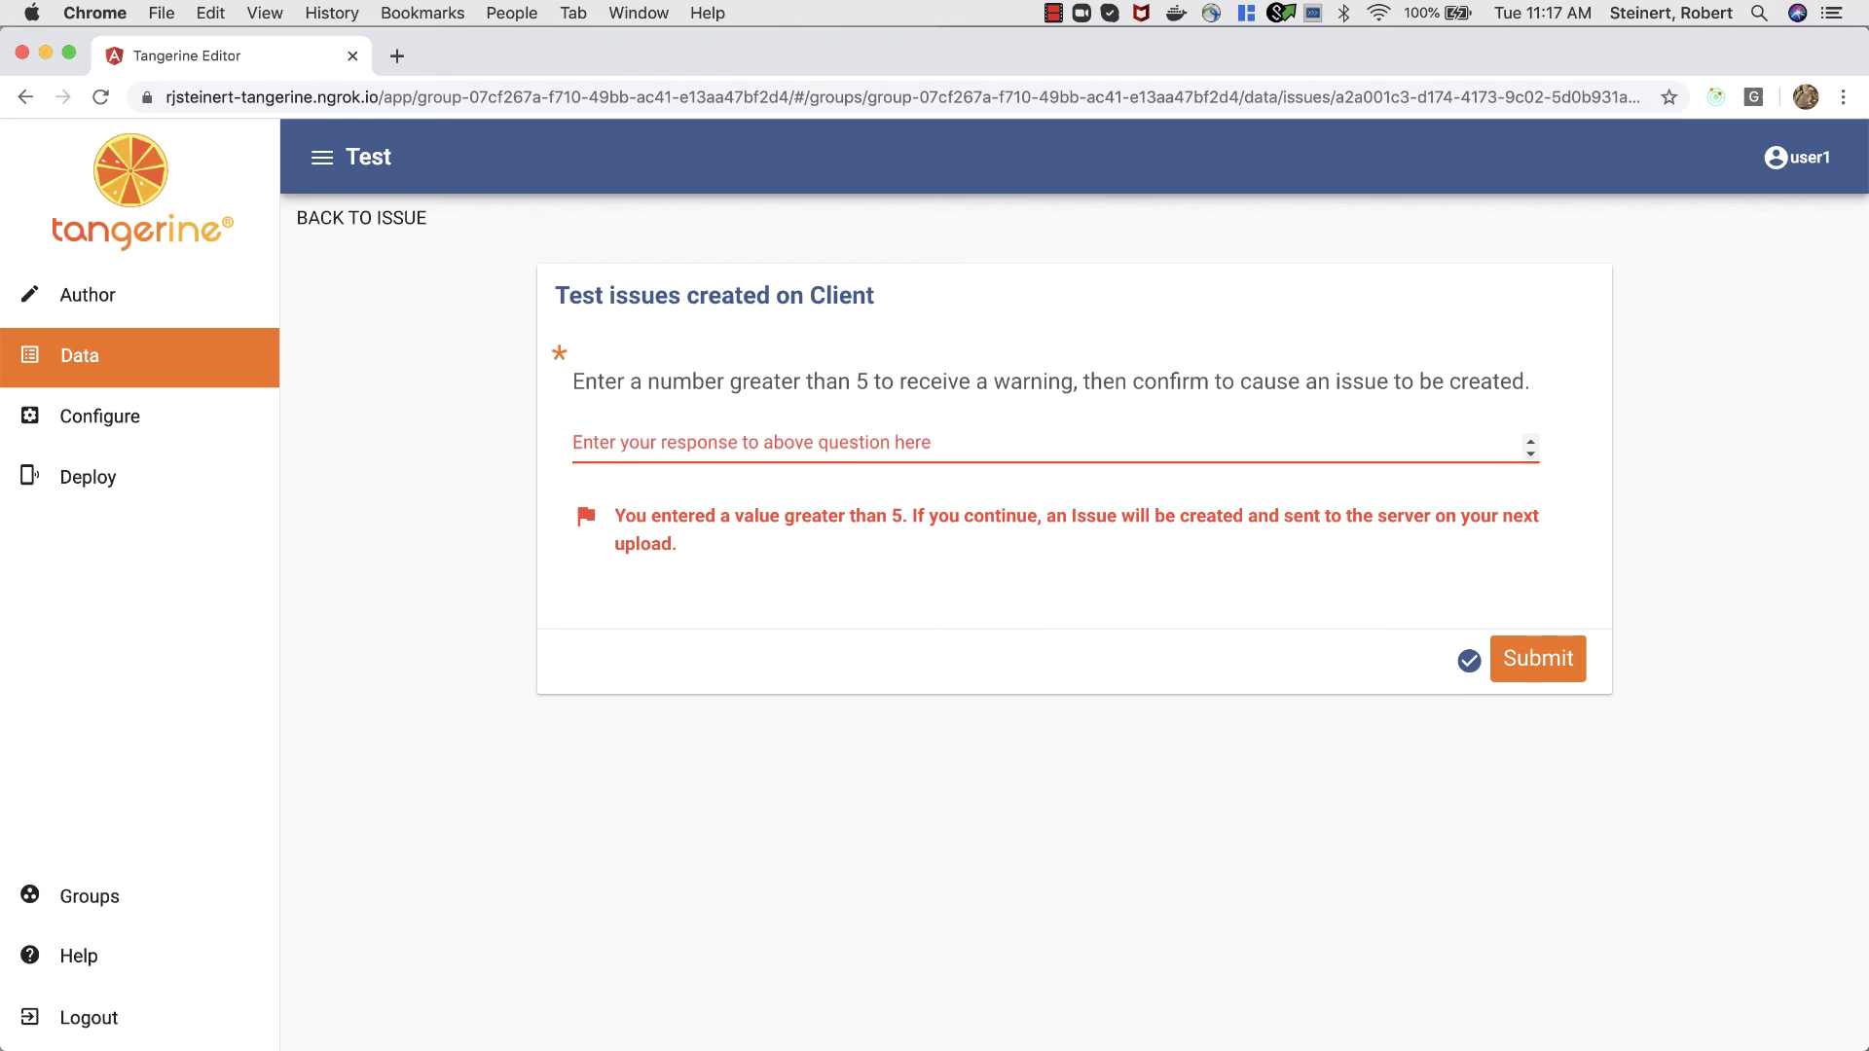
text(5)
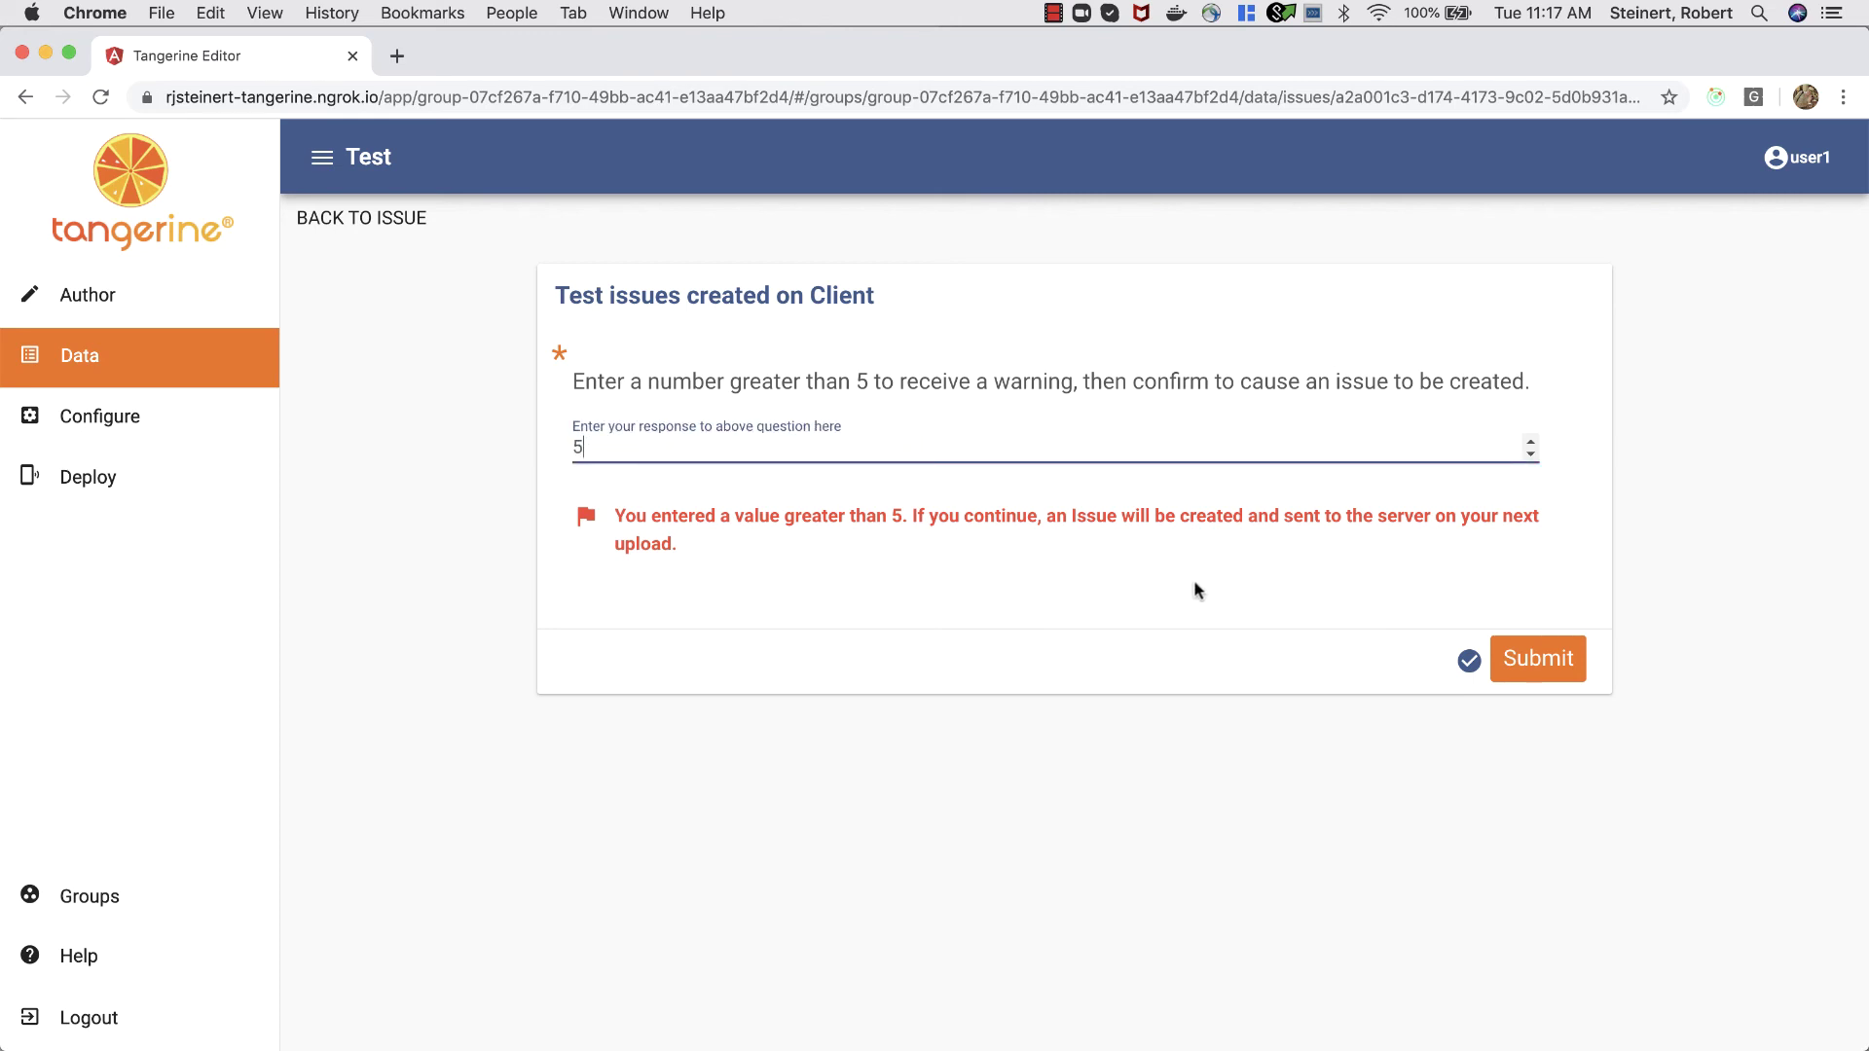
click(1526, 658)
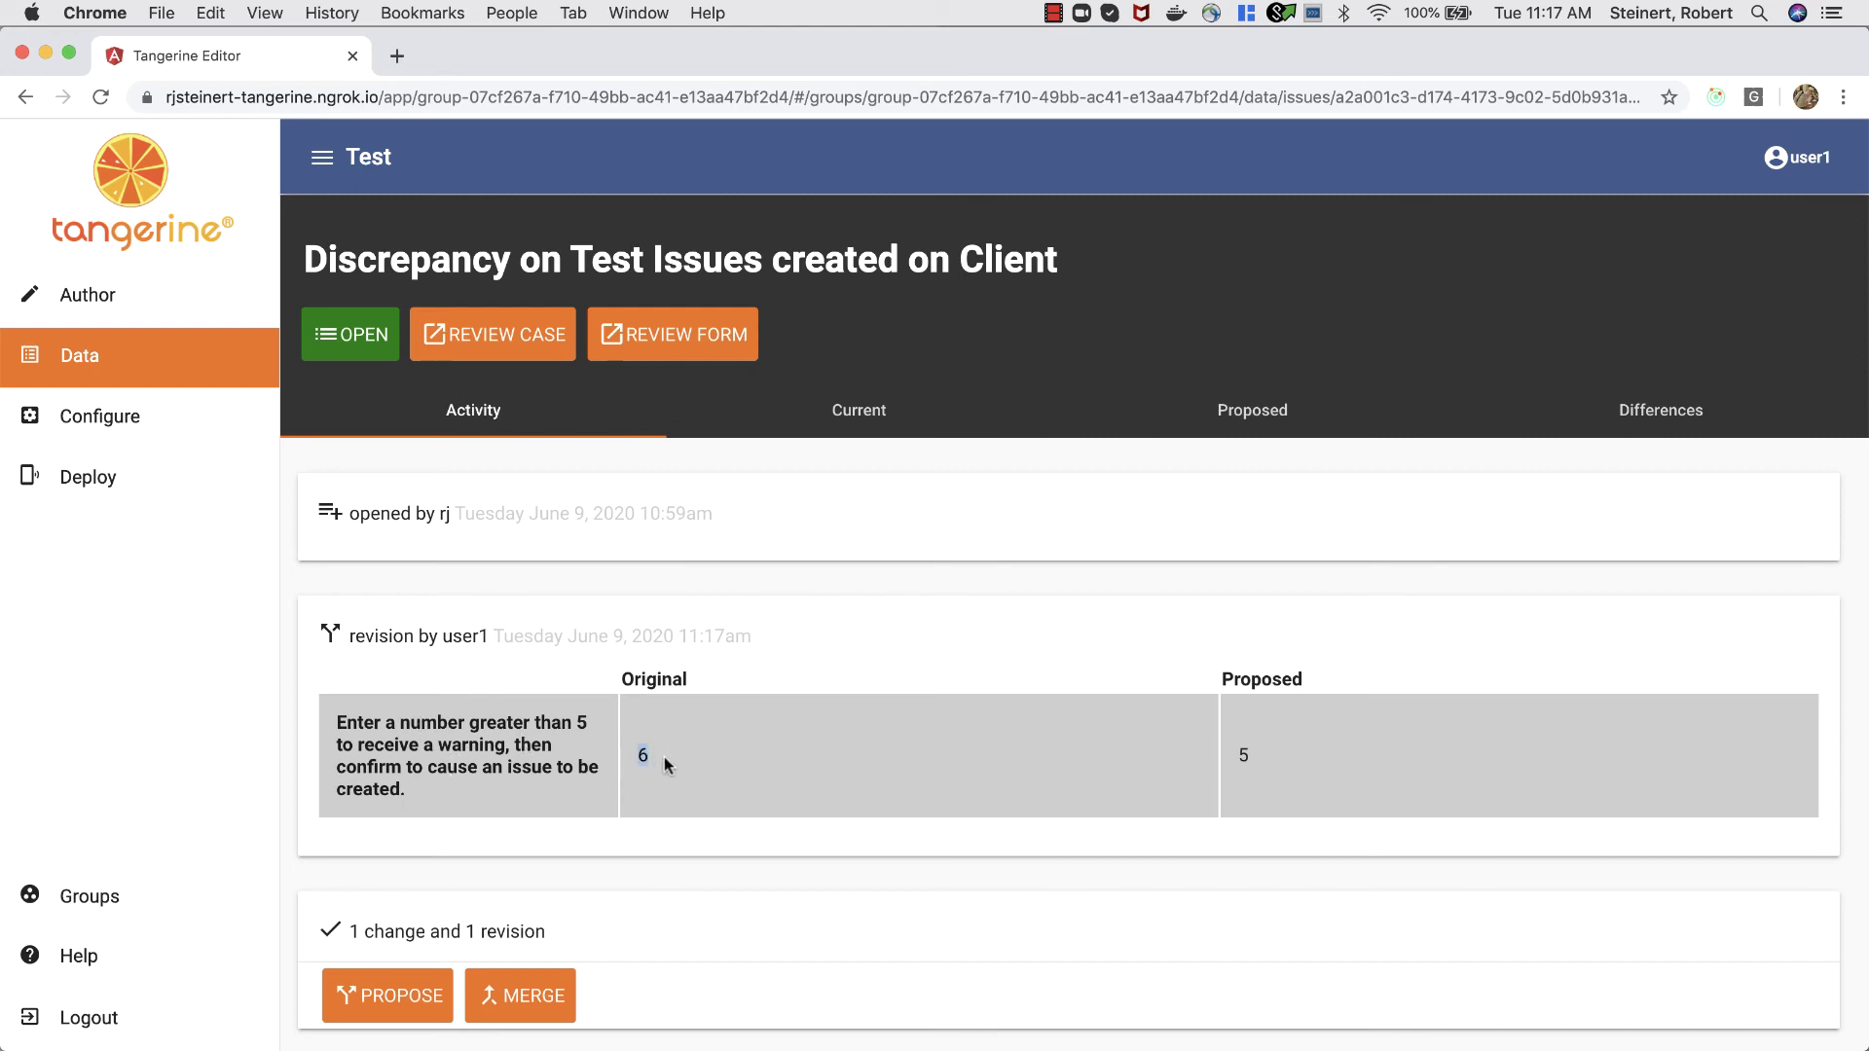
Compare the original and proposed values of the submitted revision in the issue's activity.
drag(1262, 770, 1228, 756)
click(721, 761)
click(1026, 787)
scroll(804, 706, down, 3)
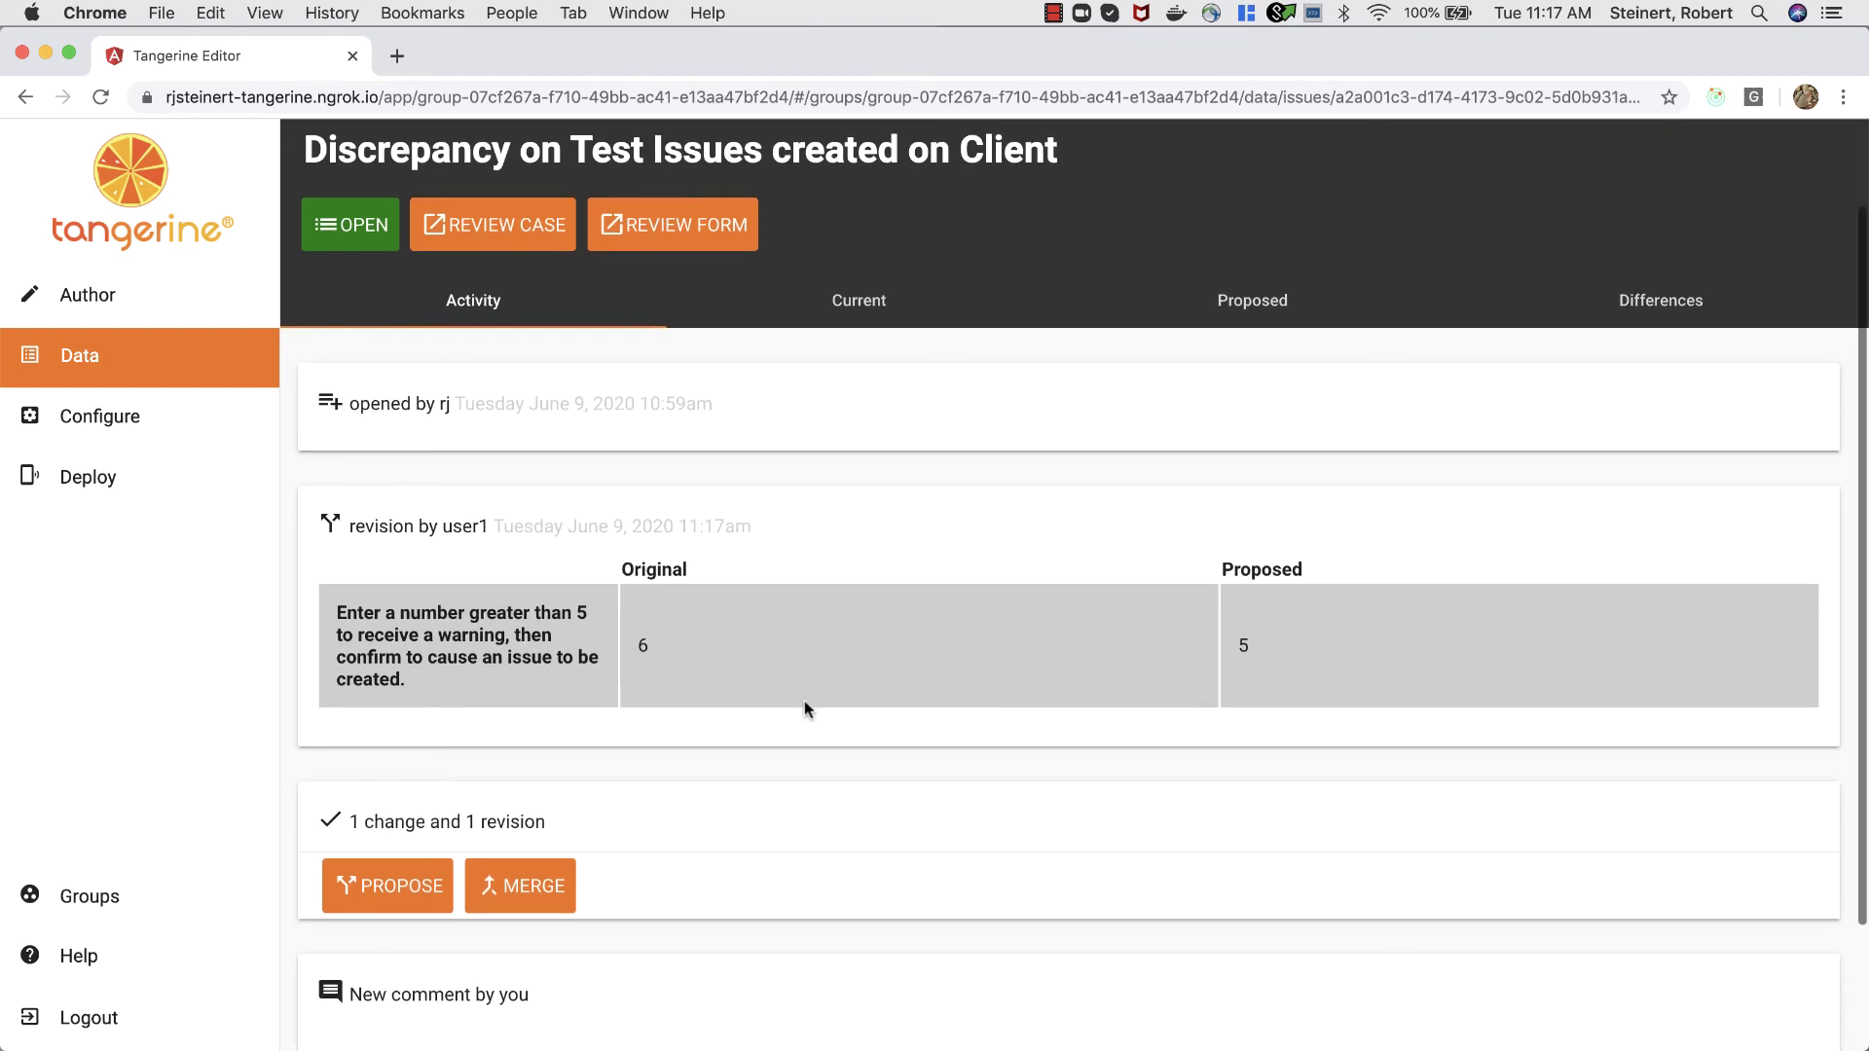
scroll(664, 738, down, 3)
scroll(664, 737, up, 3)
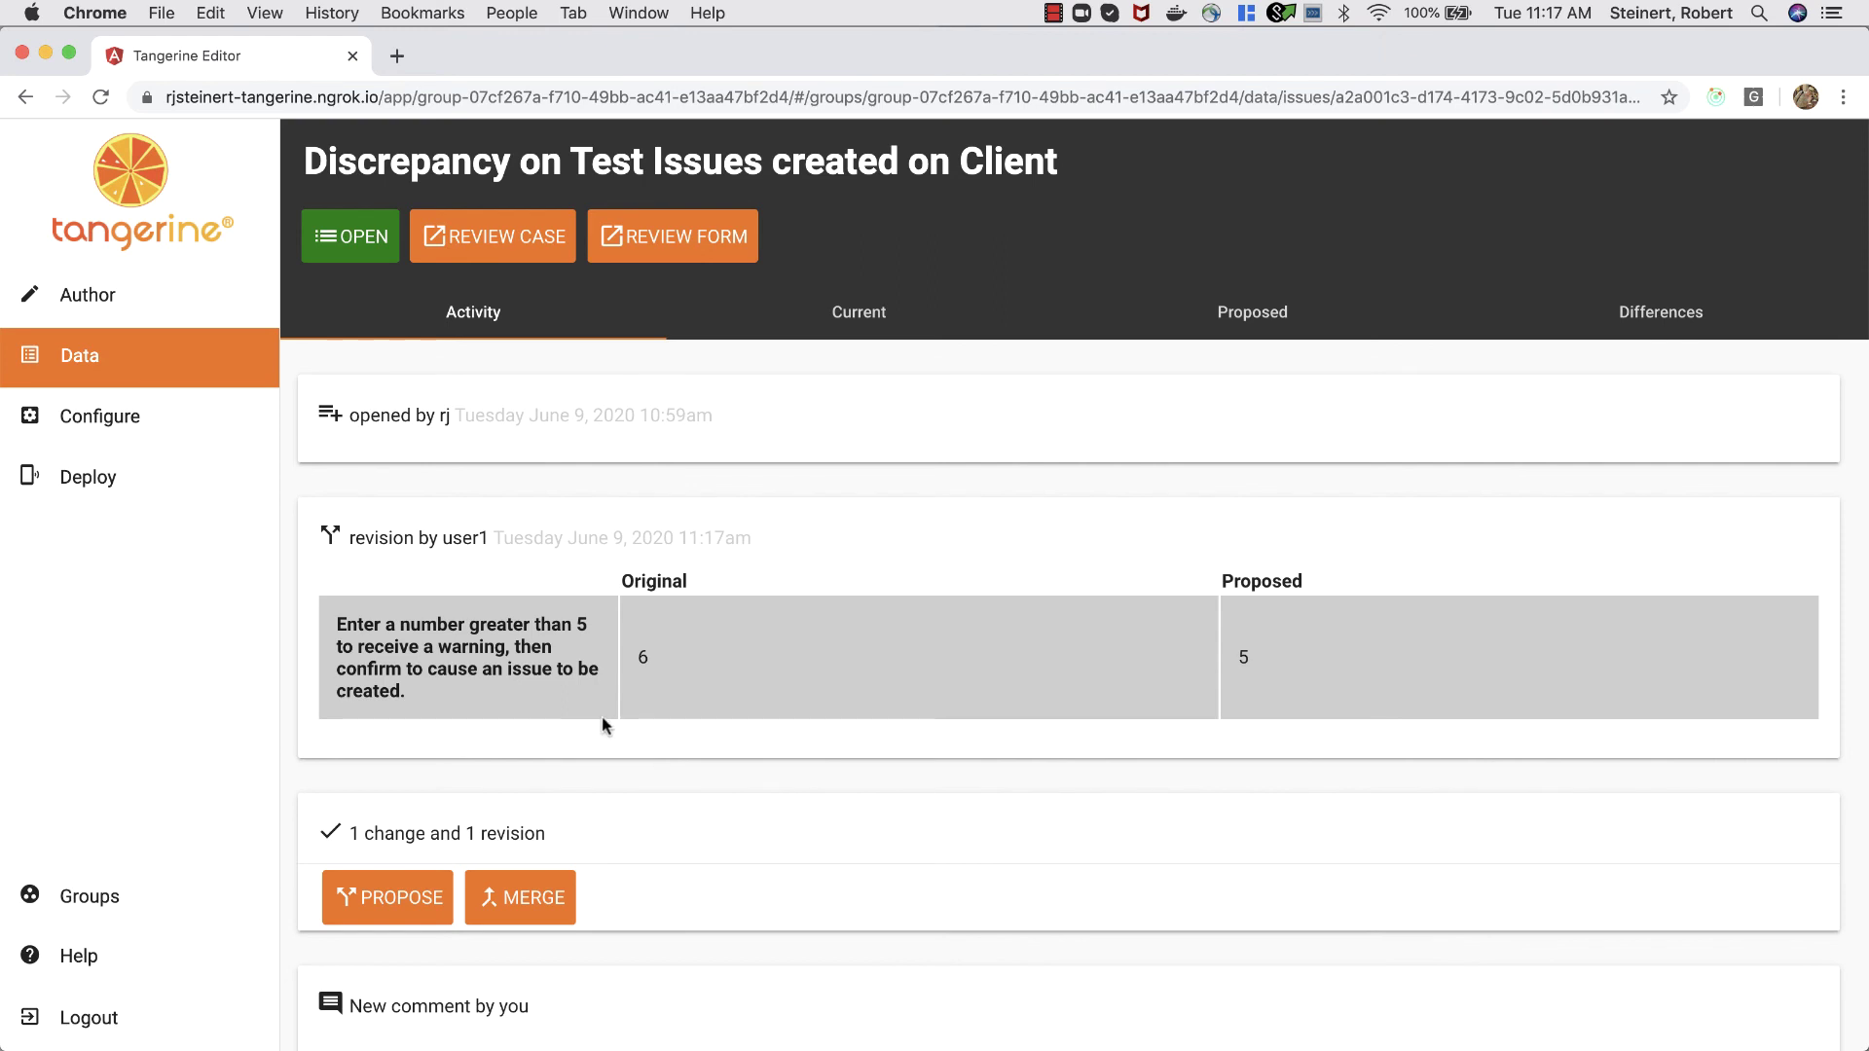
scroll(602, 722, down, 3)
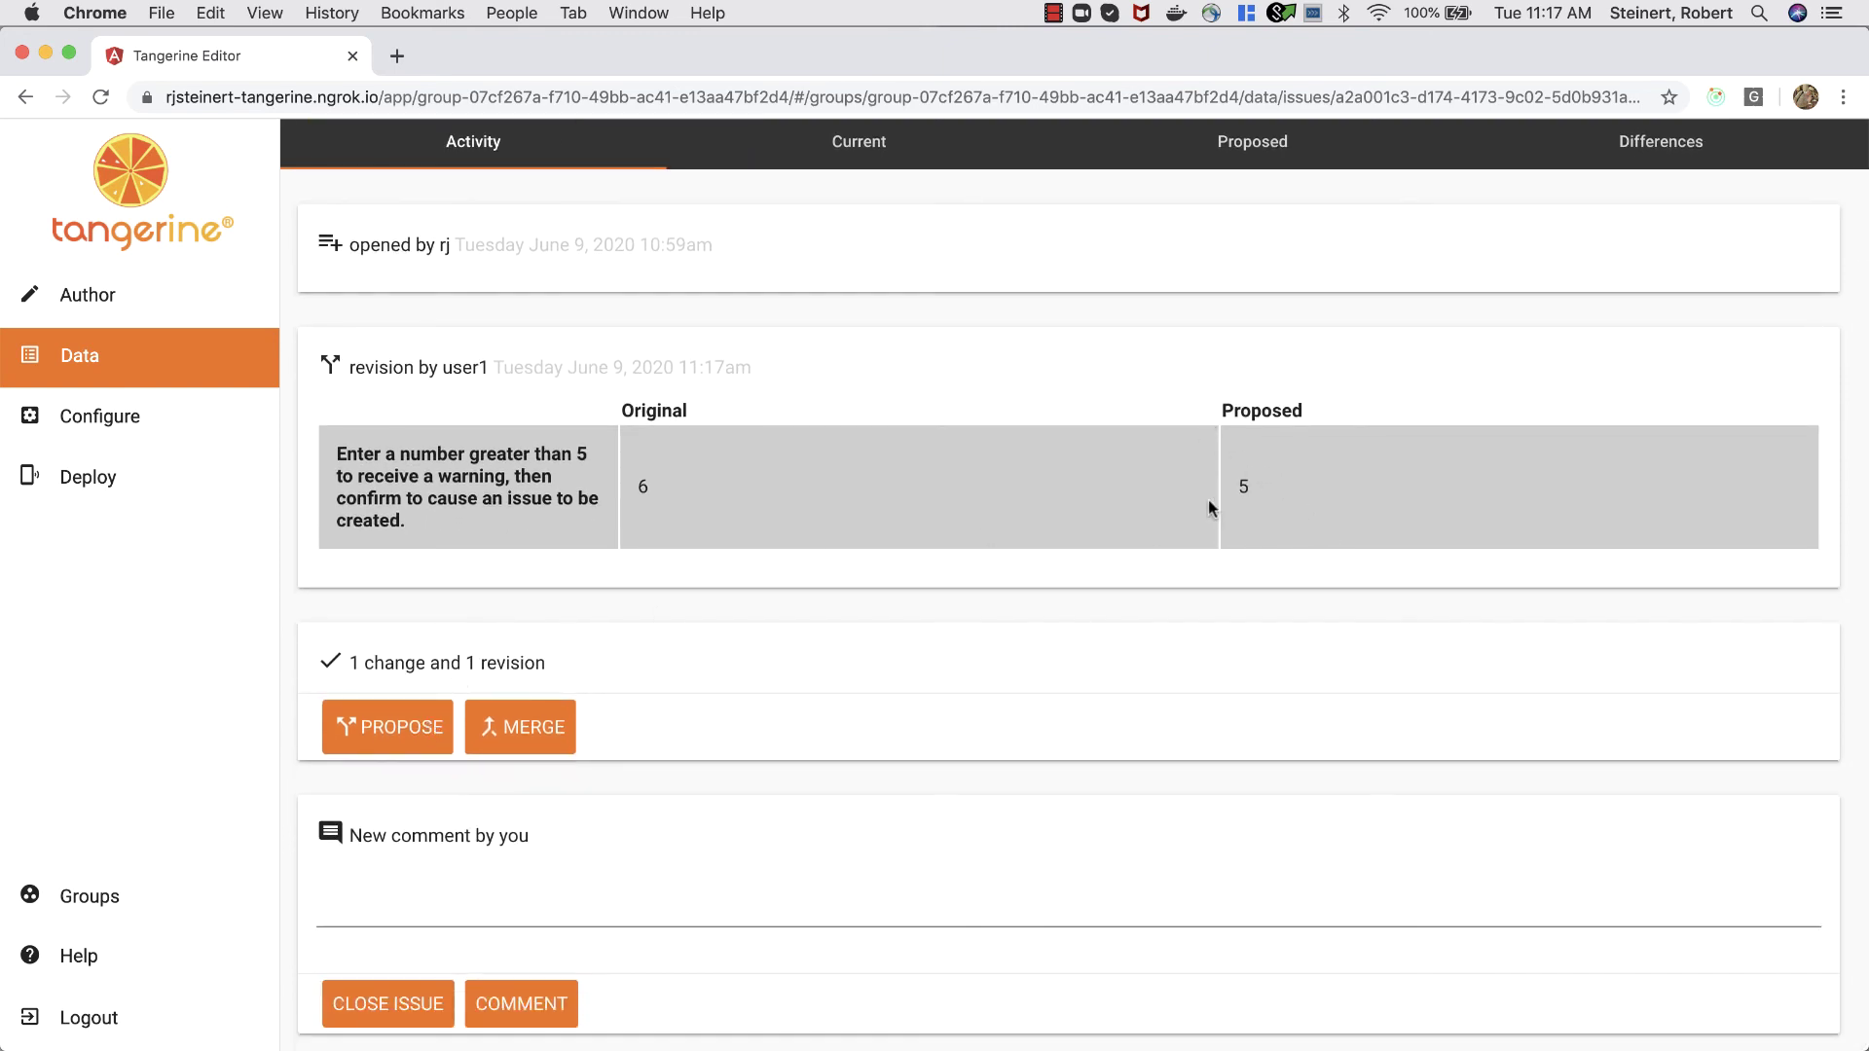
Propose a second revision that sets the number response to 4, and submit it.
click(421, 744)
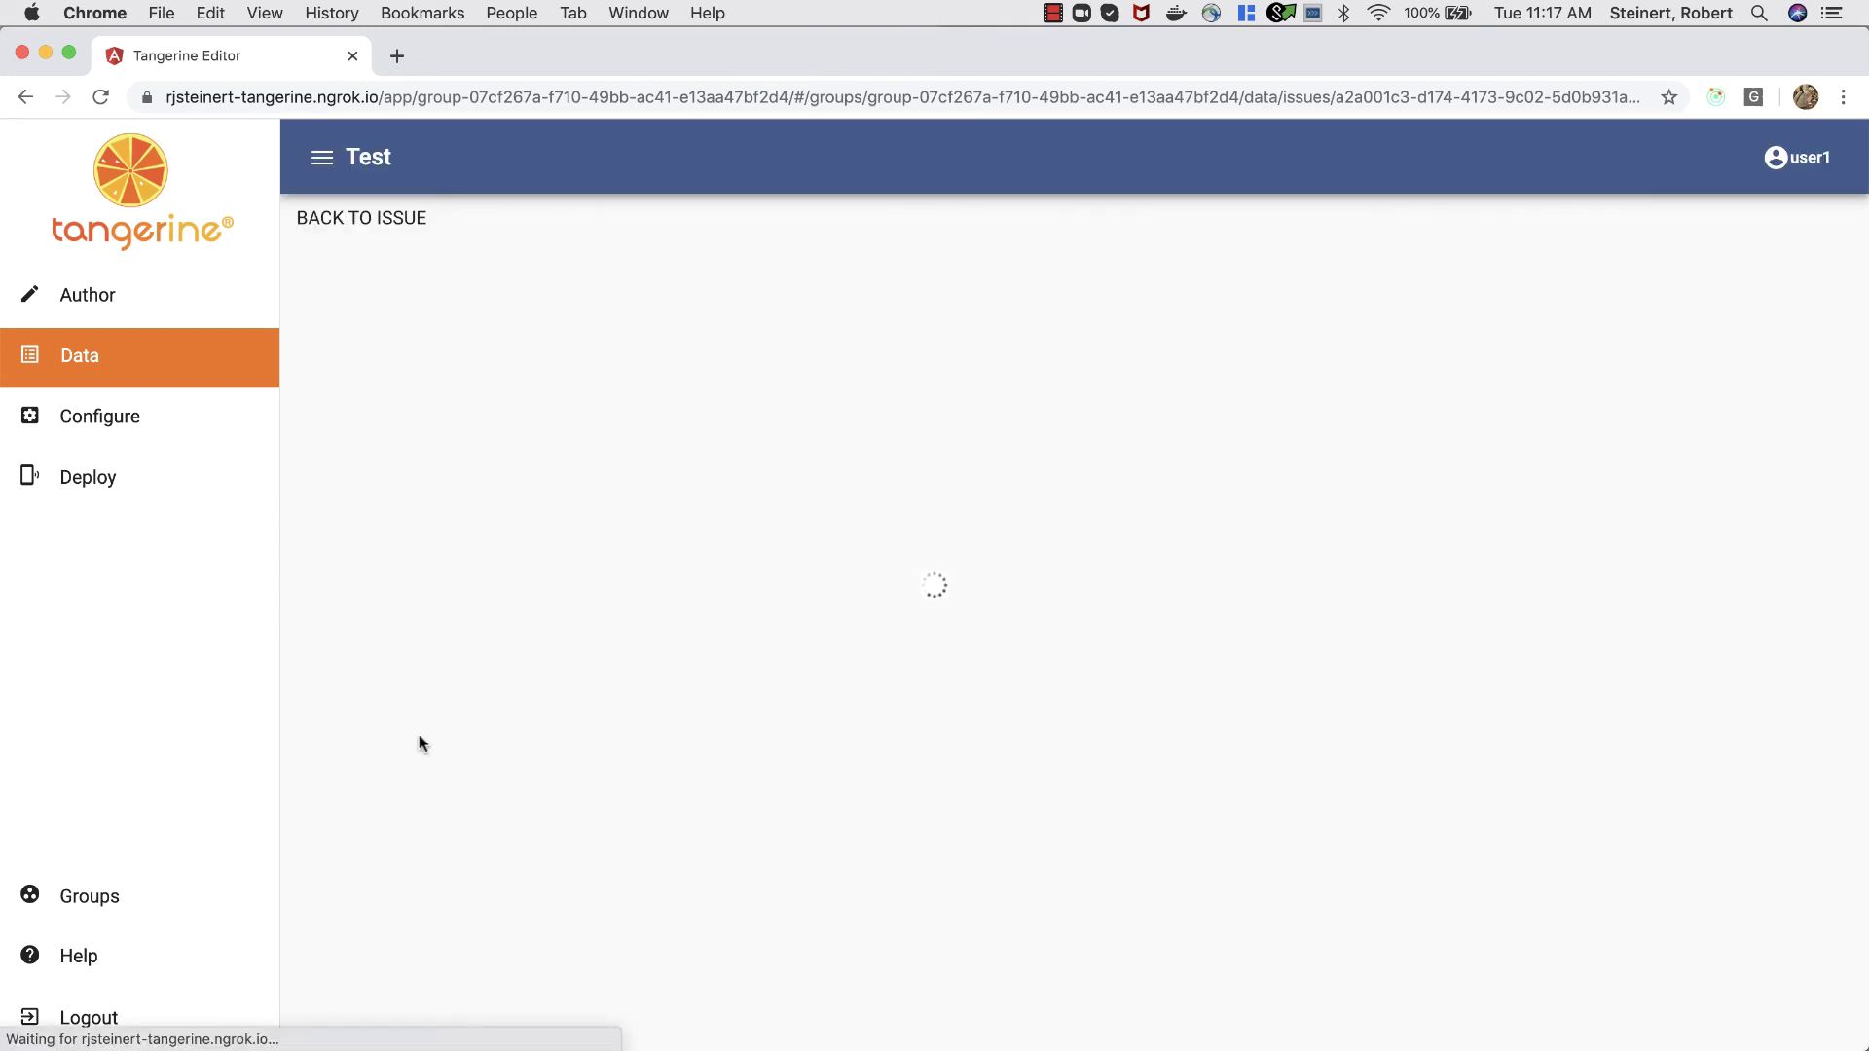
drag(772, 458, 530, 463)
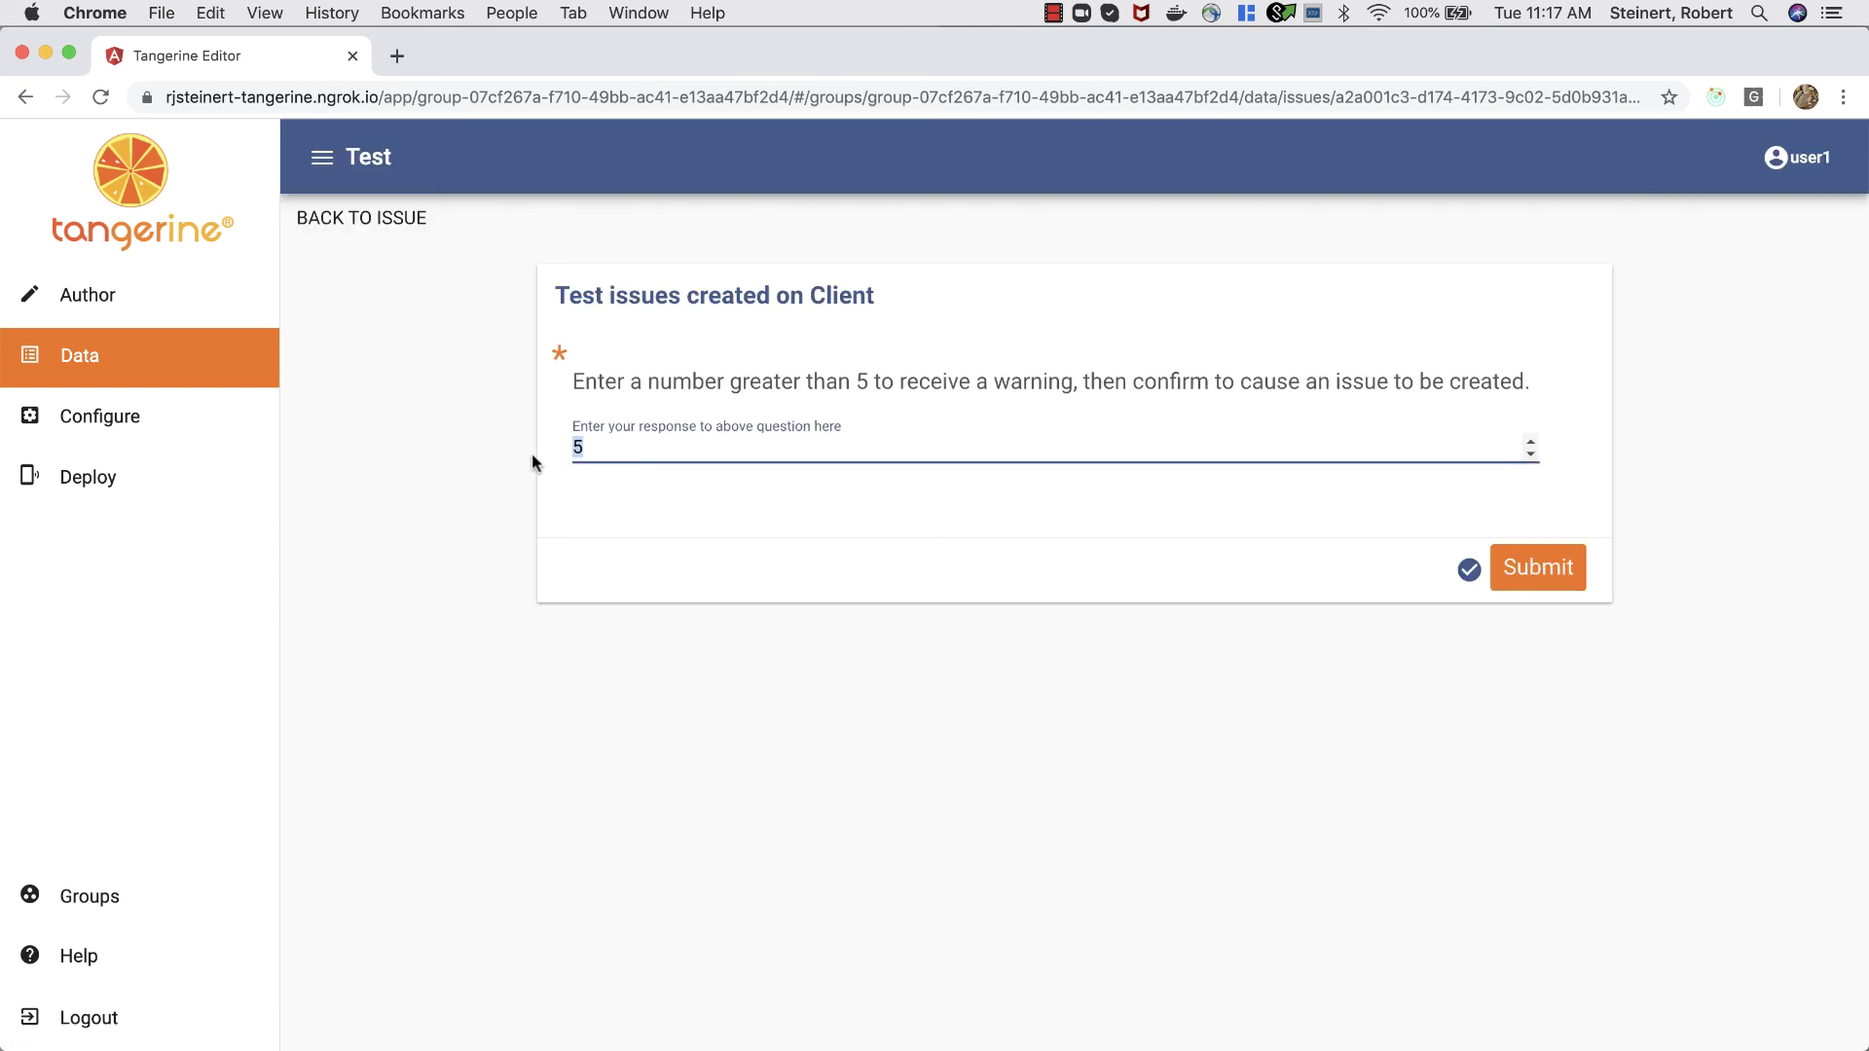
text(6)
click(1468, 569)
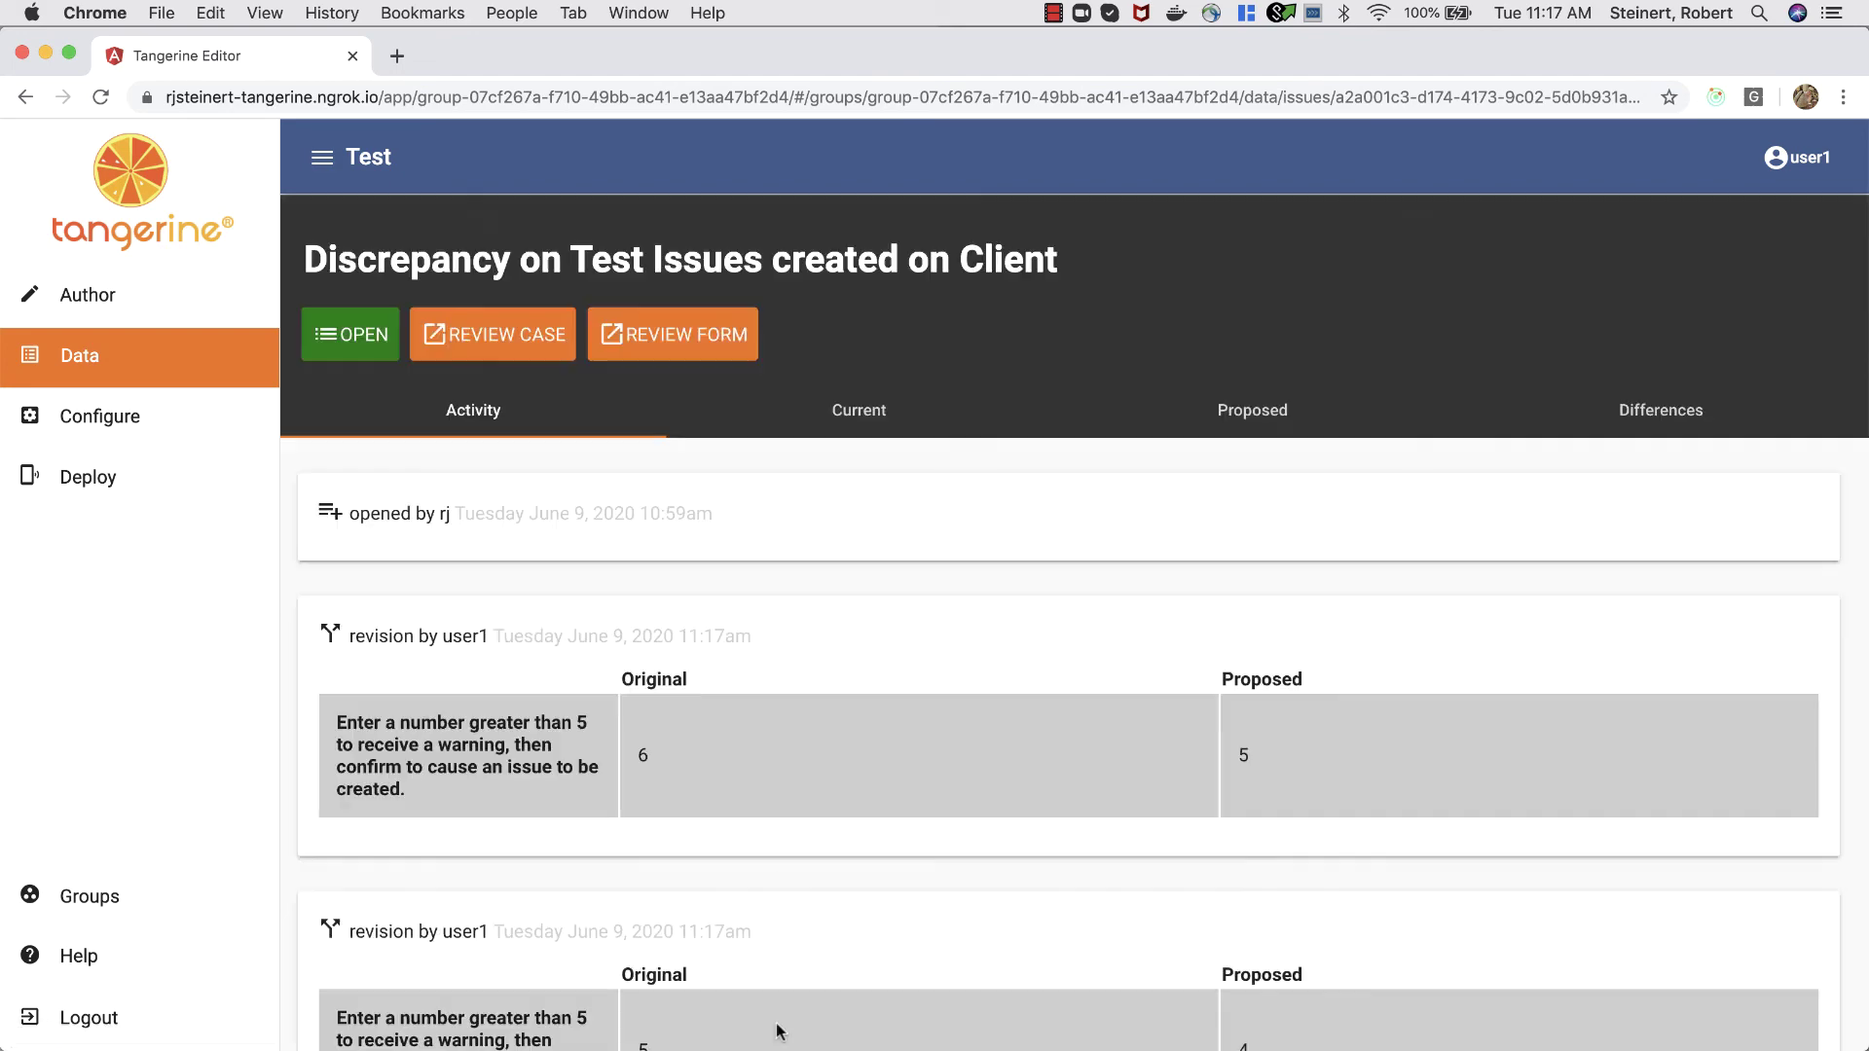
Review both revisions in the activity log and the summary of changes and revisions below them.
scroll(790, 934, down, 5)
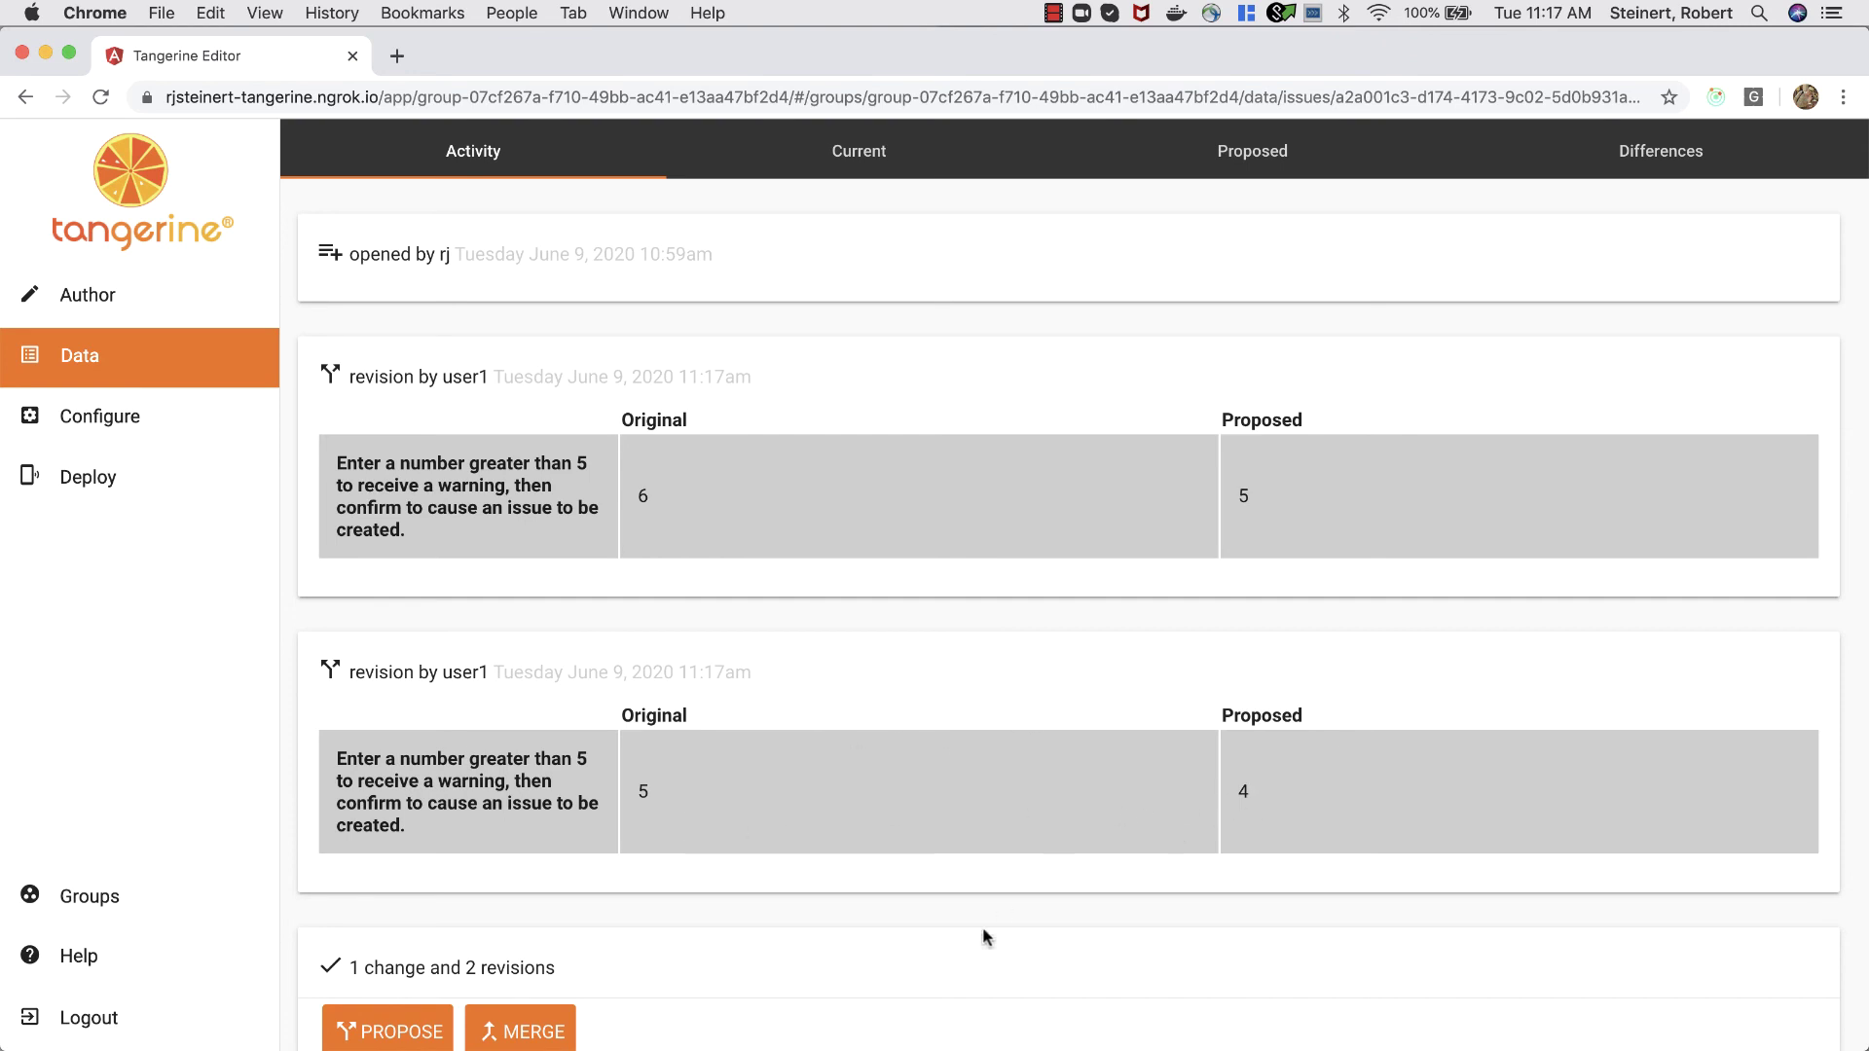
scroll(740, 744, up, 5)
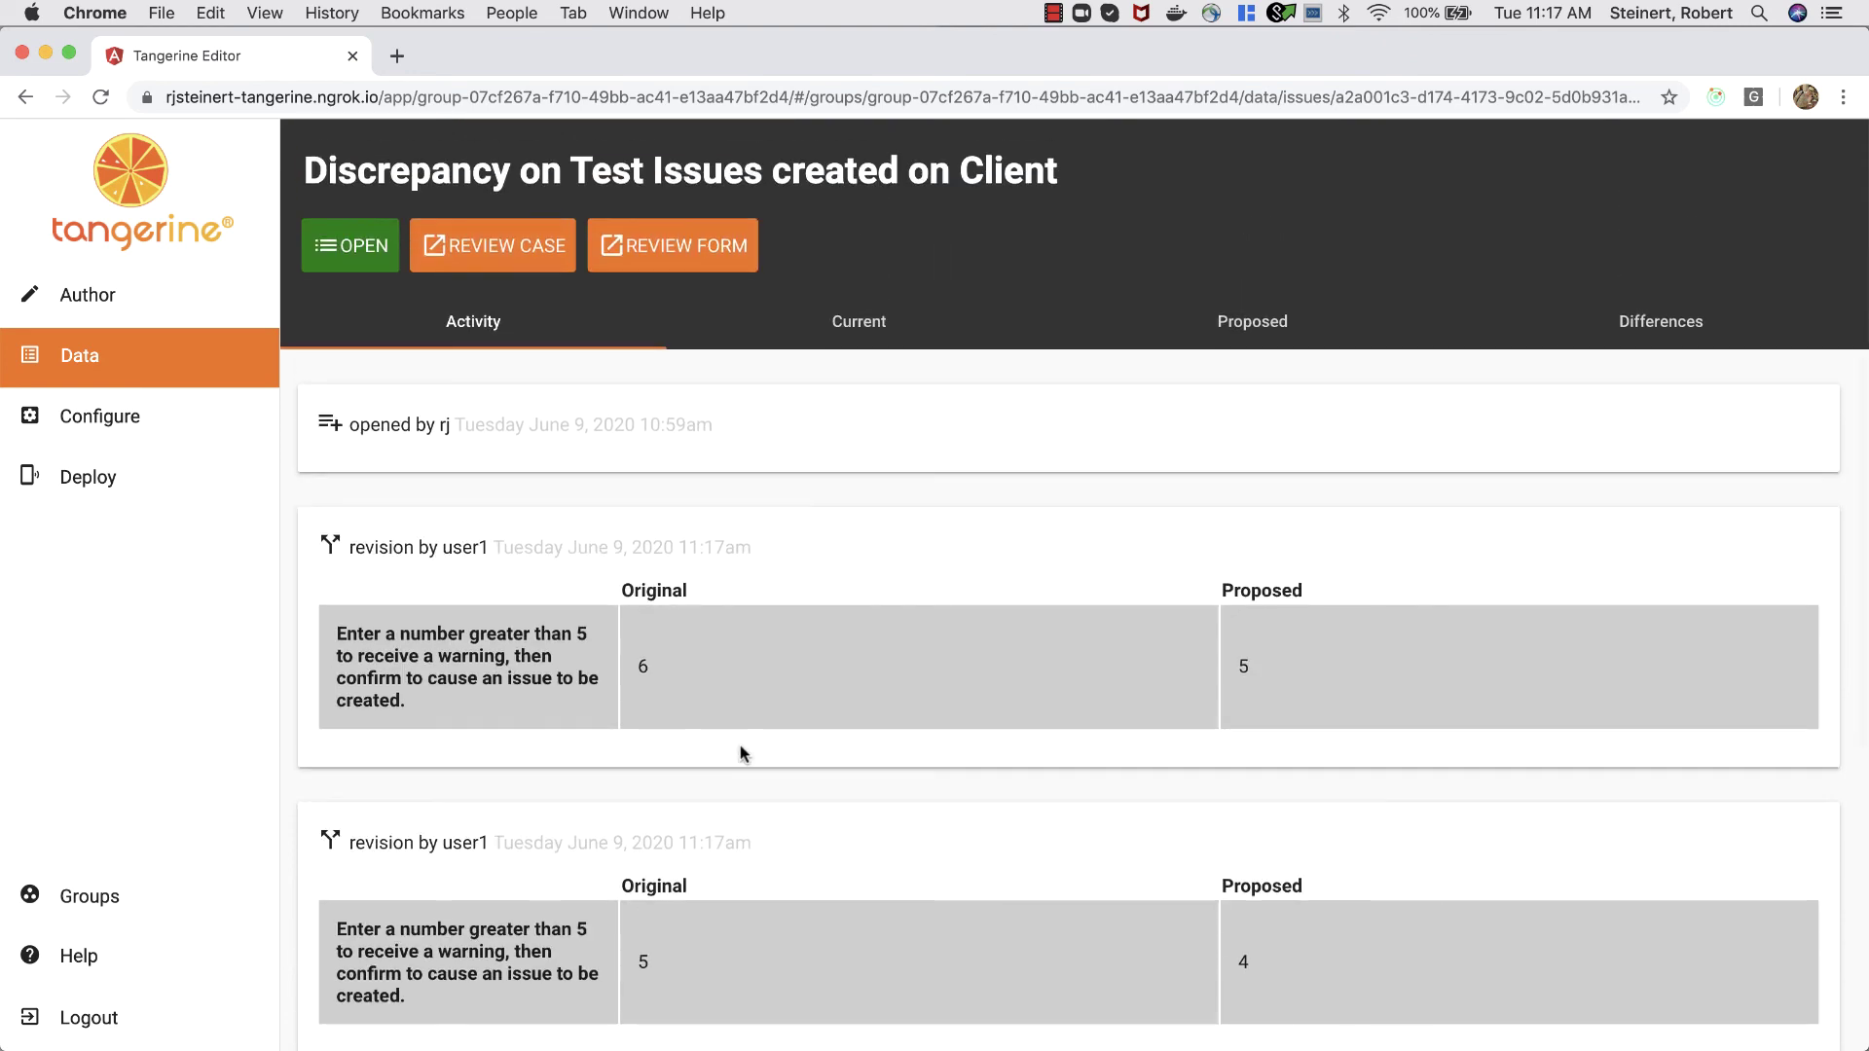
scroll(740, 745, down, 5)
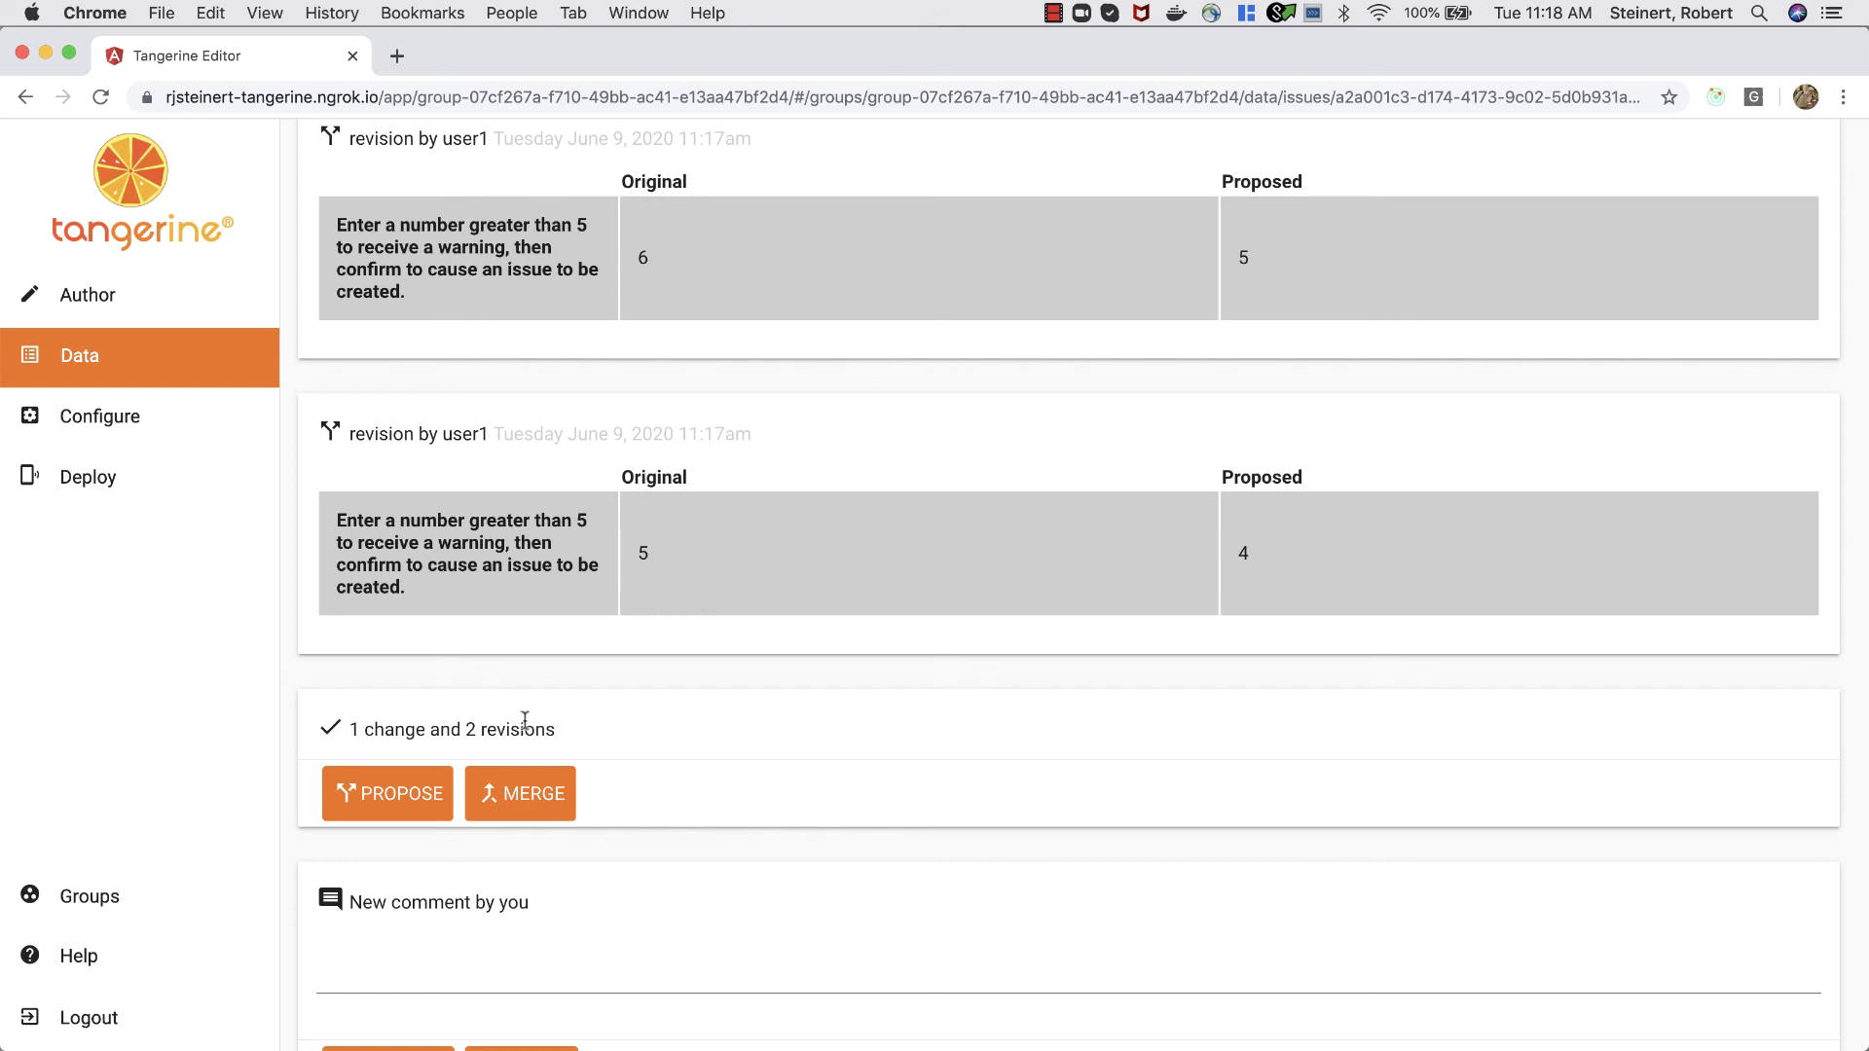
drag(464, 729, 550, 740)
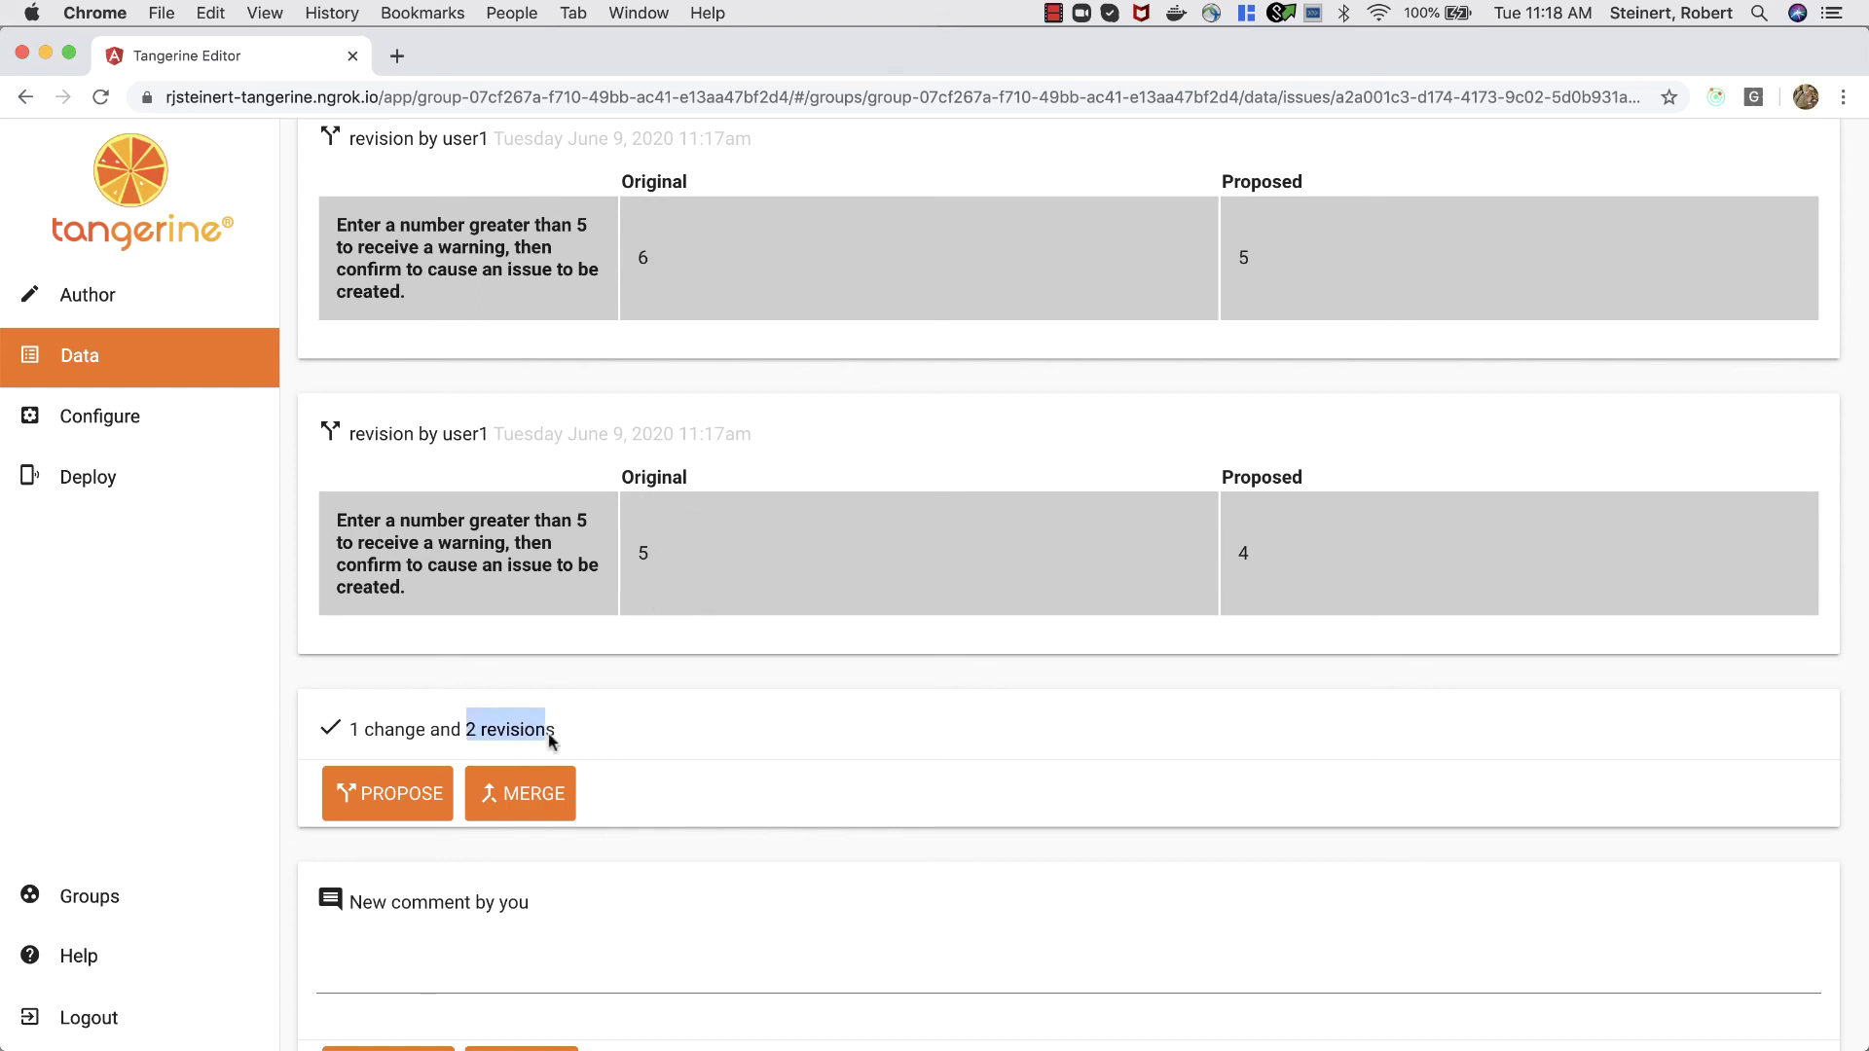
click(568, 672)
View the proposed form response and its differences from the original, and return to the issue's activity.
scroll(564, 674, up, 5)
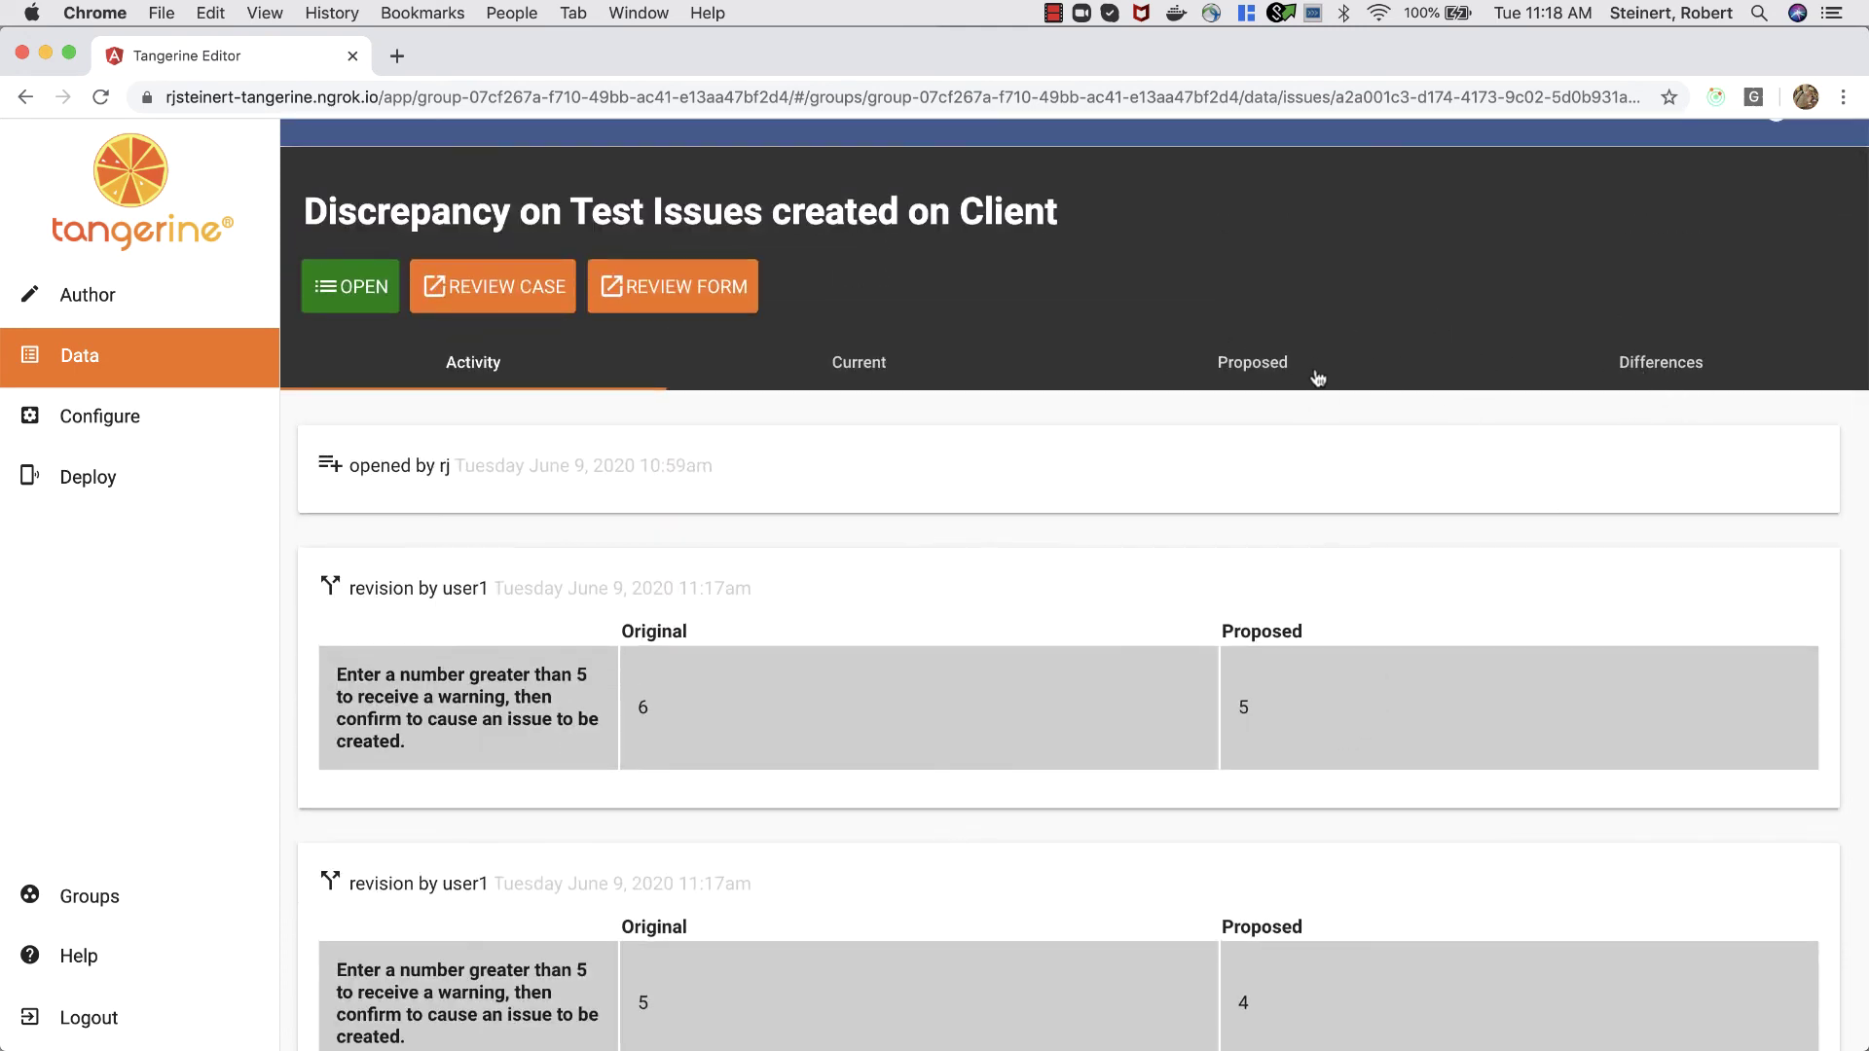
click(1271, 372)
click(924, 591)
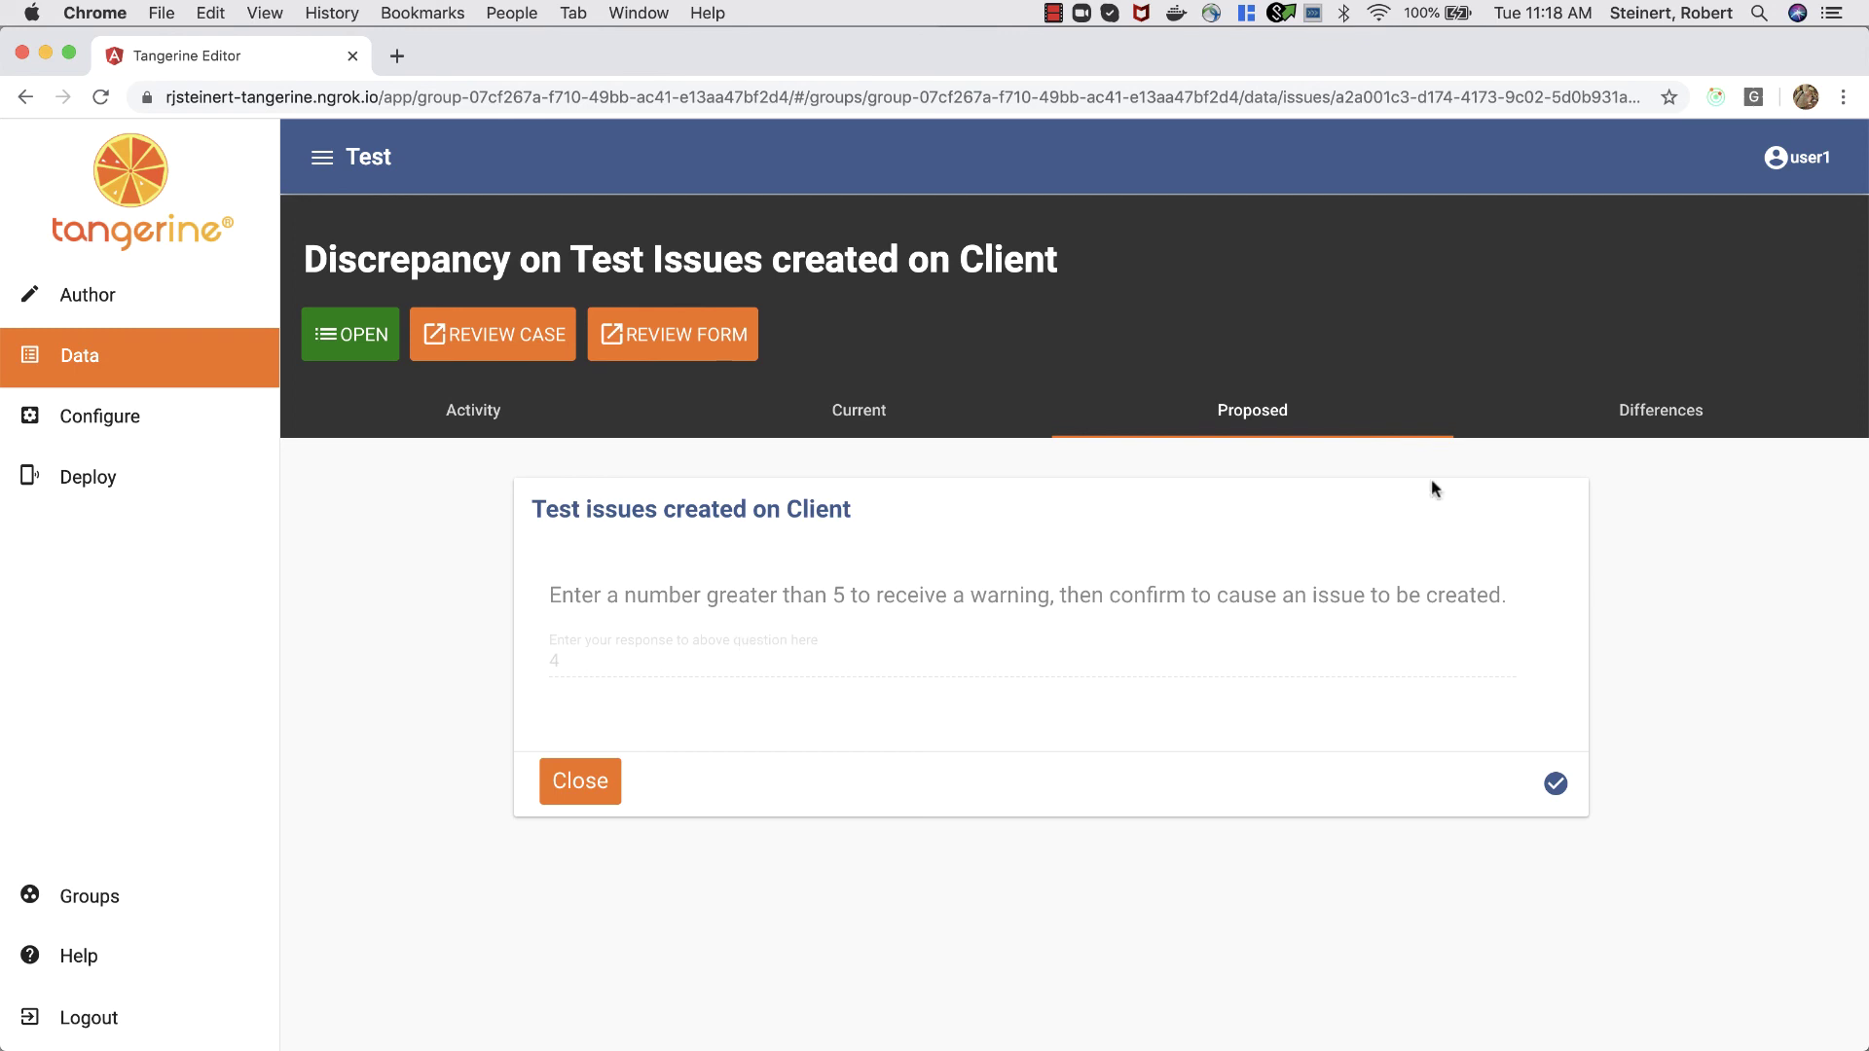
click(1614, 417)
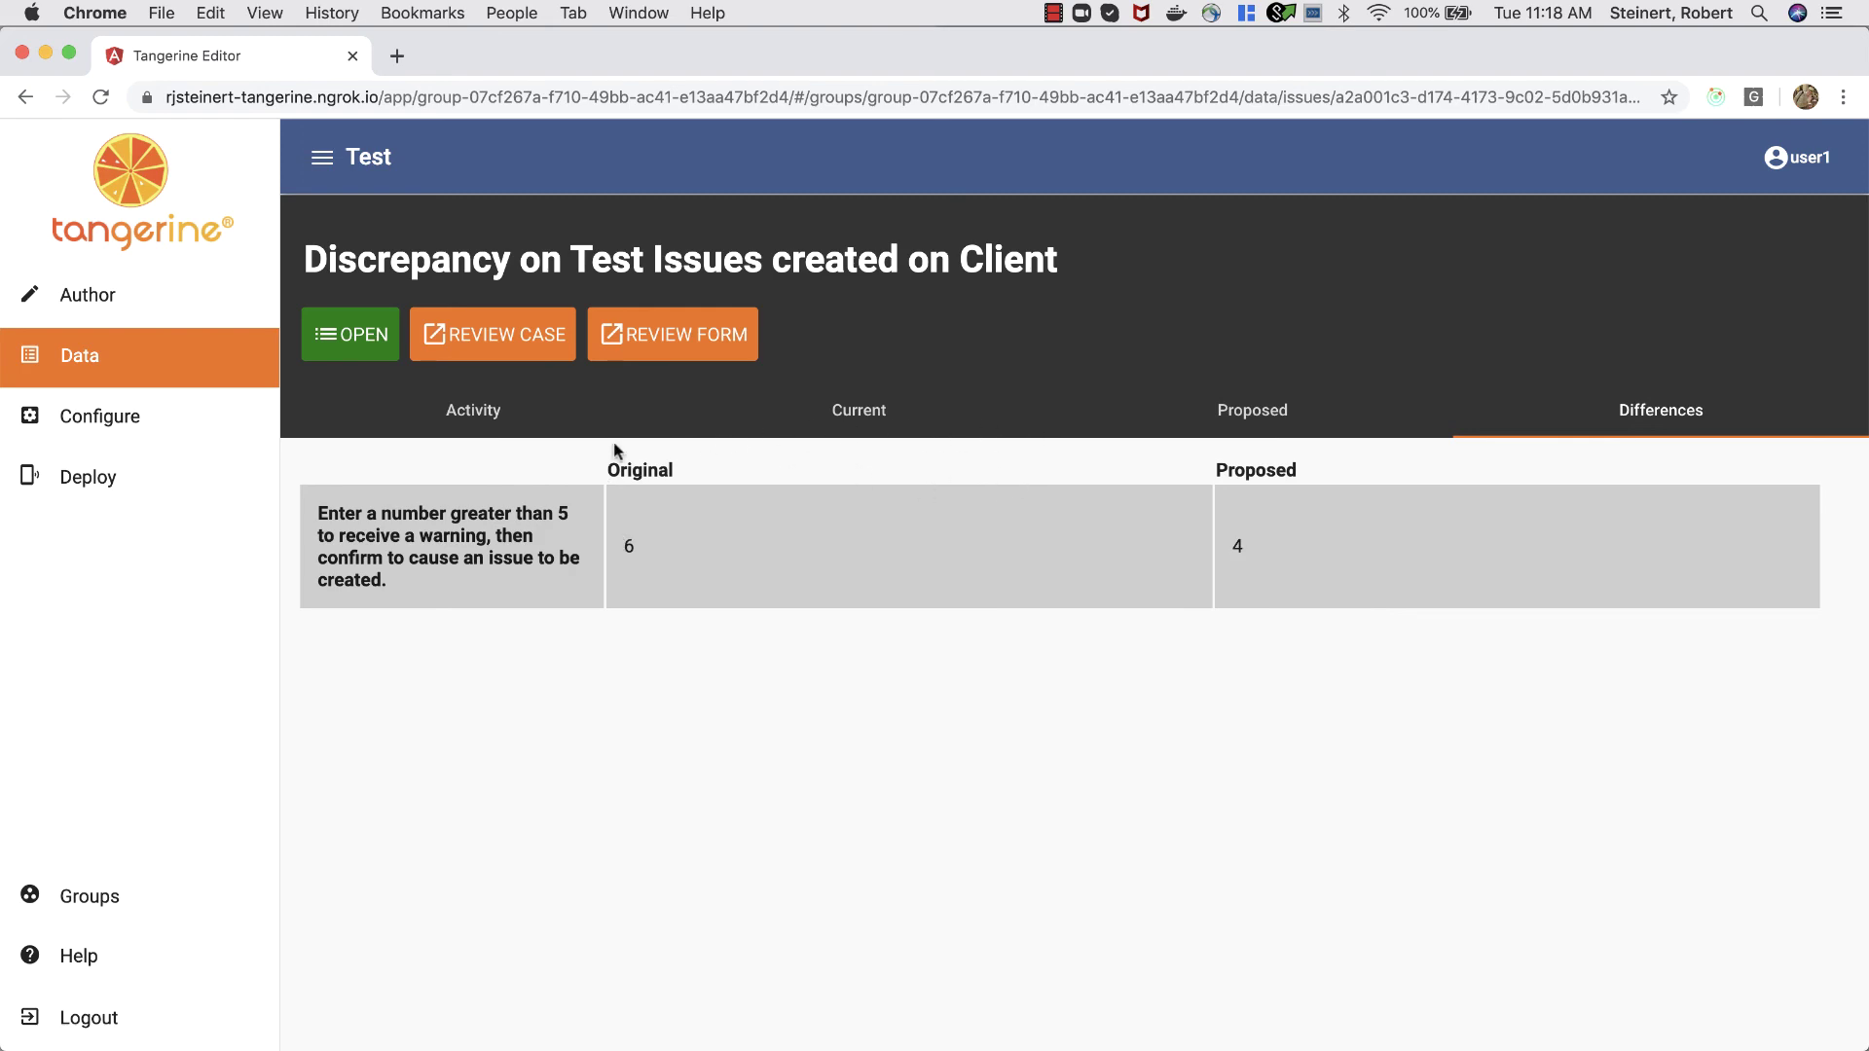
click(518, 441)
scroll(651, 681, down, 6)
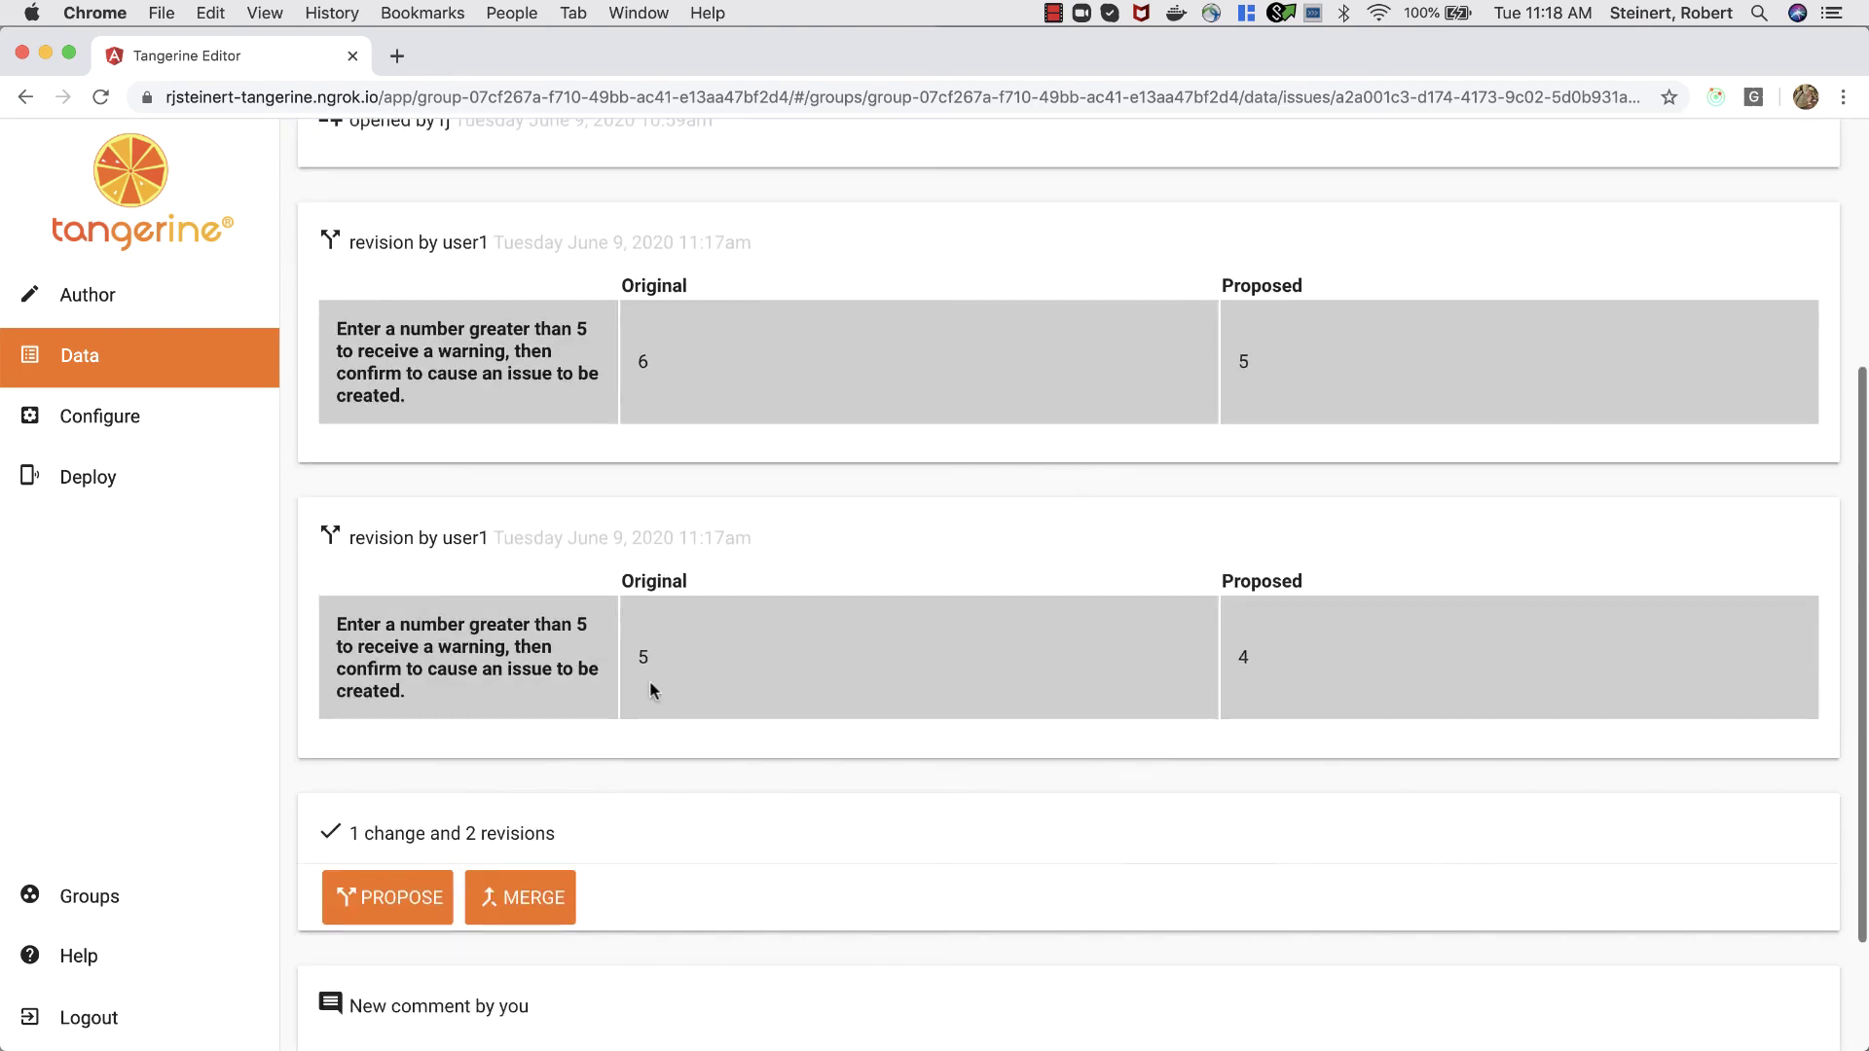
scroll(650, 690, up, 6)
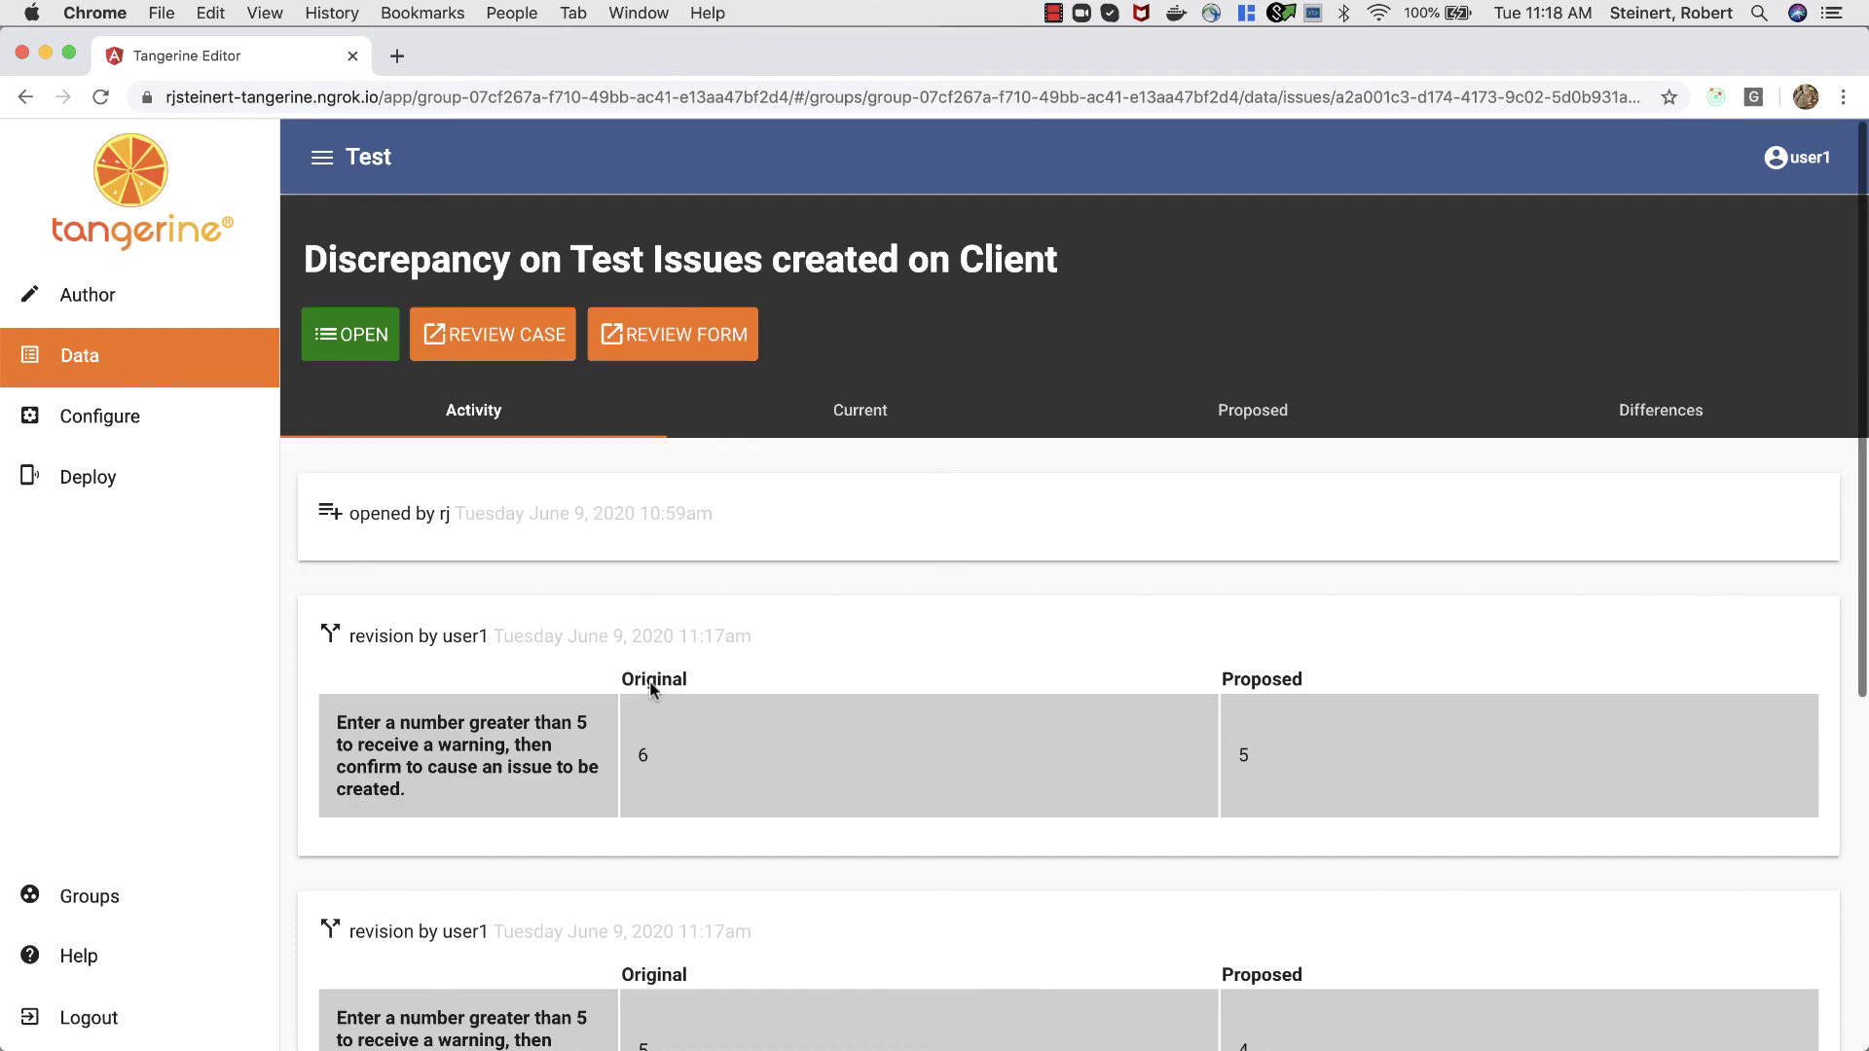
Open the issue's case and form for review in separate new browser tabs, and view each one.
right_click(508, 340)
click(531, 348)
right_click(658, 325)
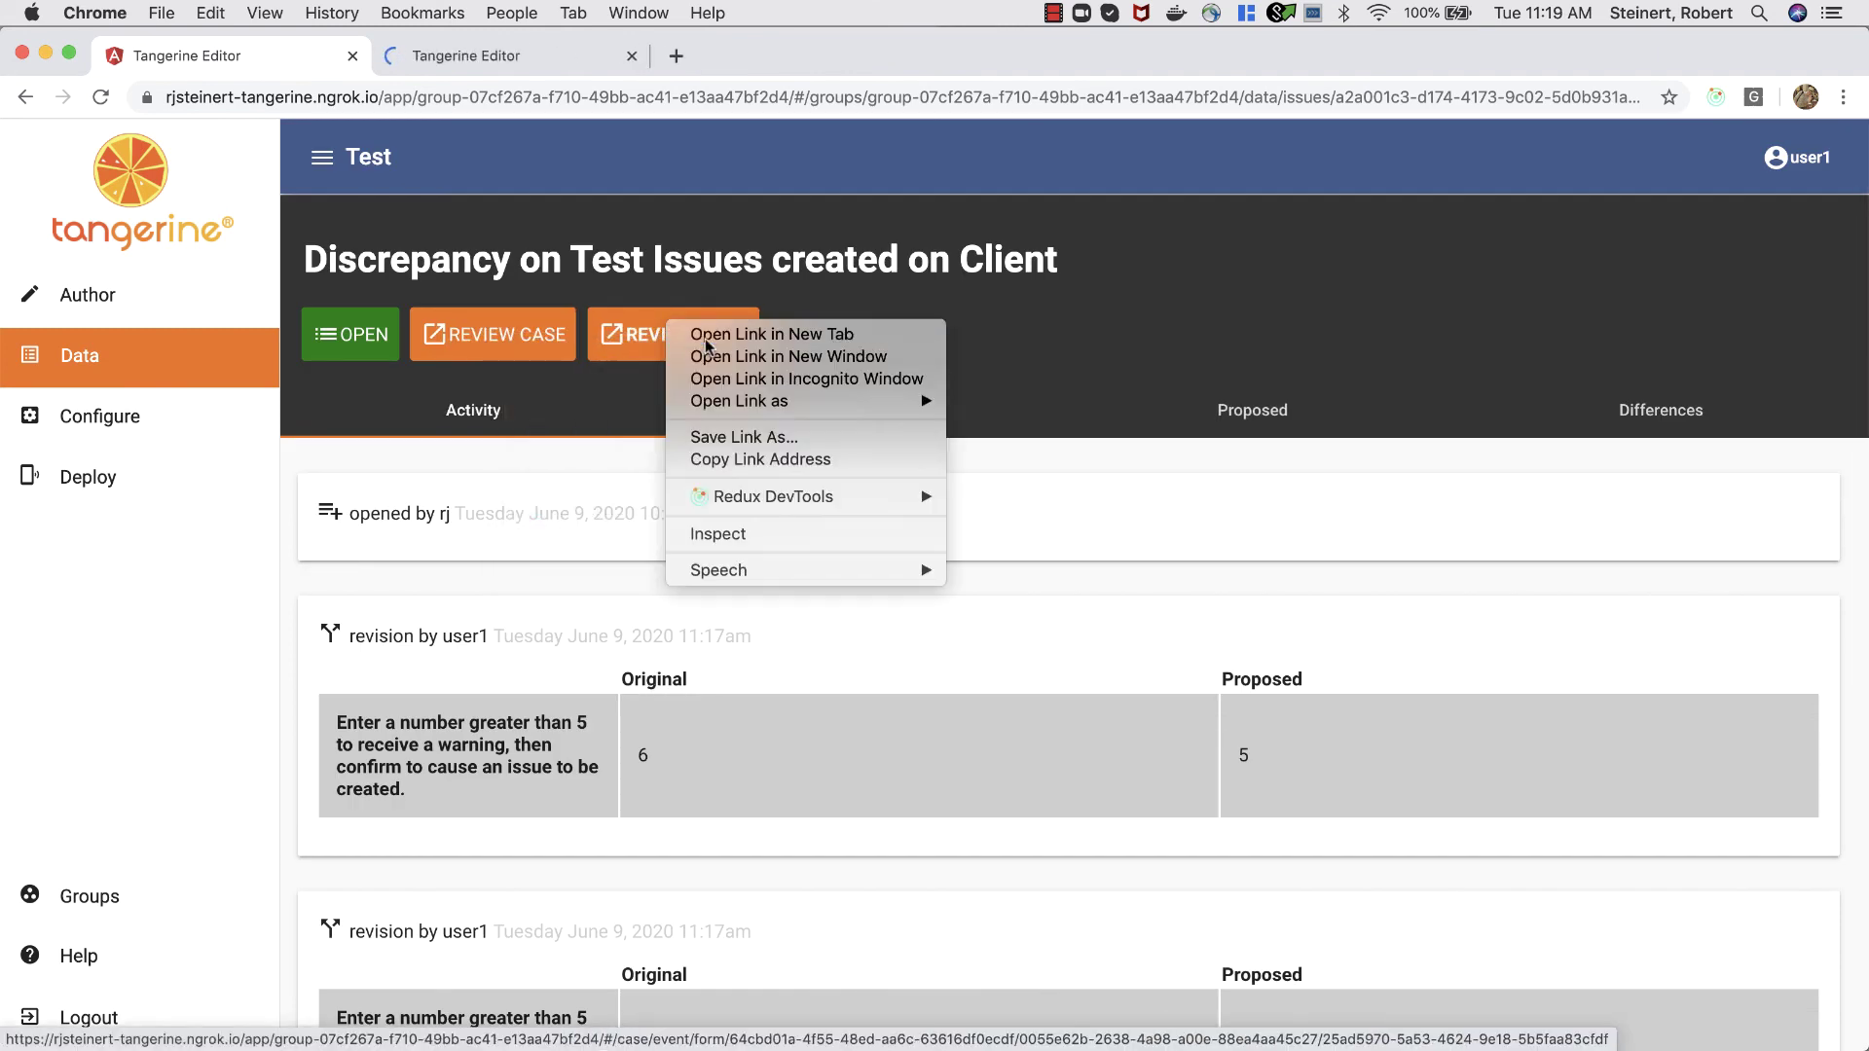
click(697, 337)
click(530, 56)
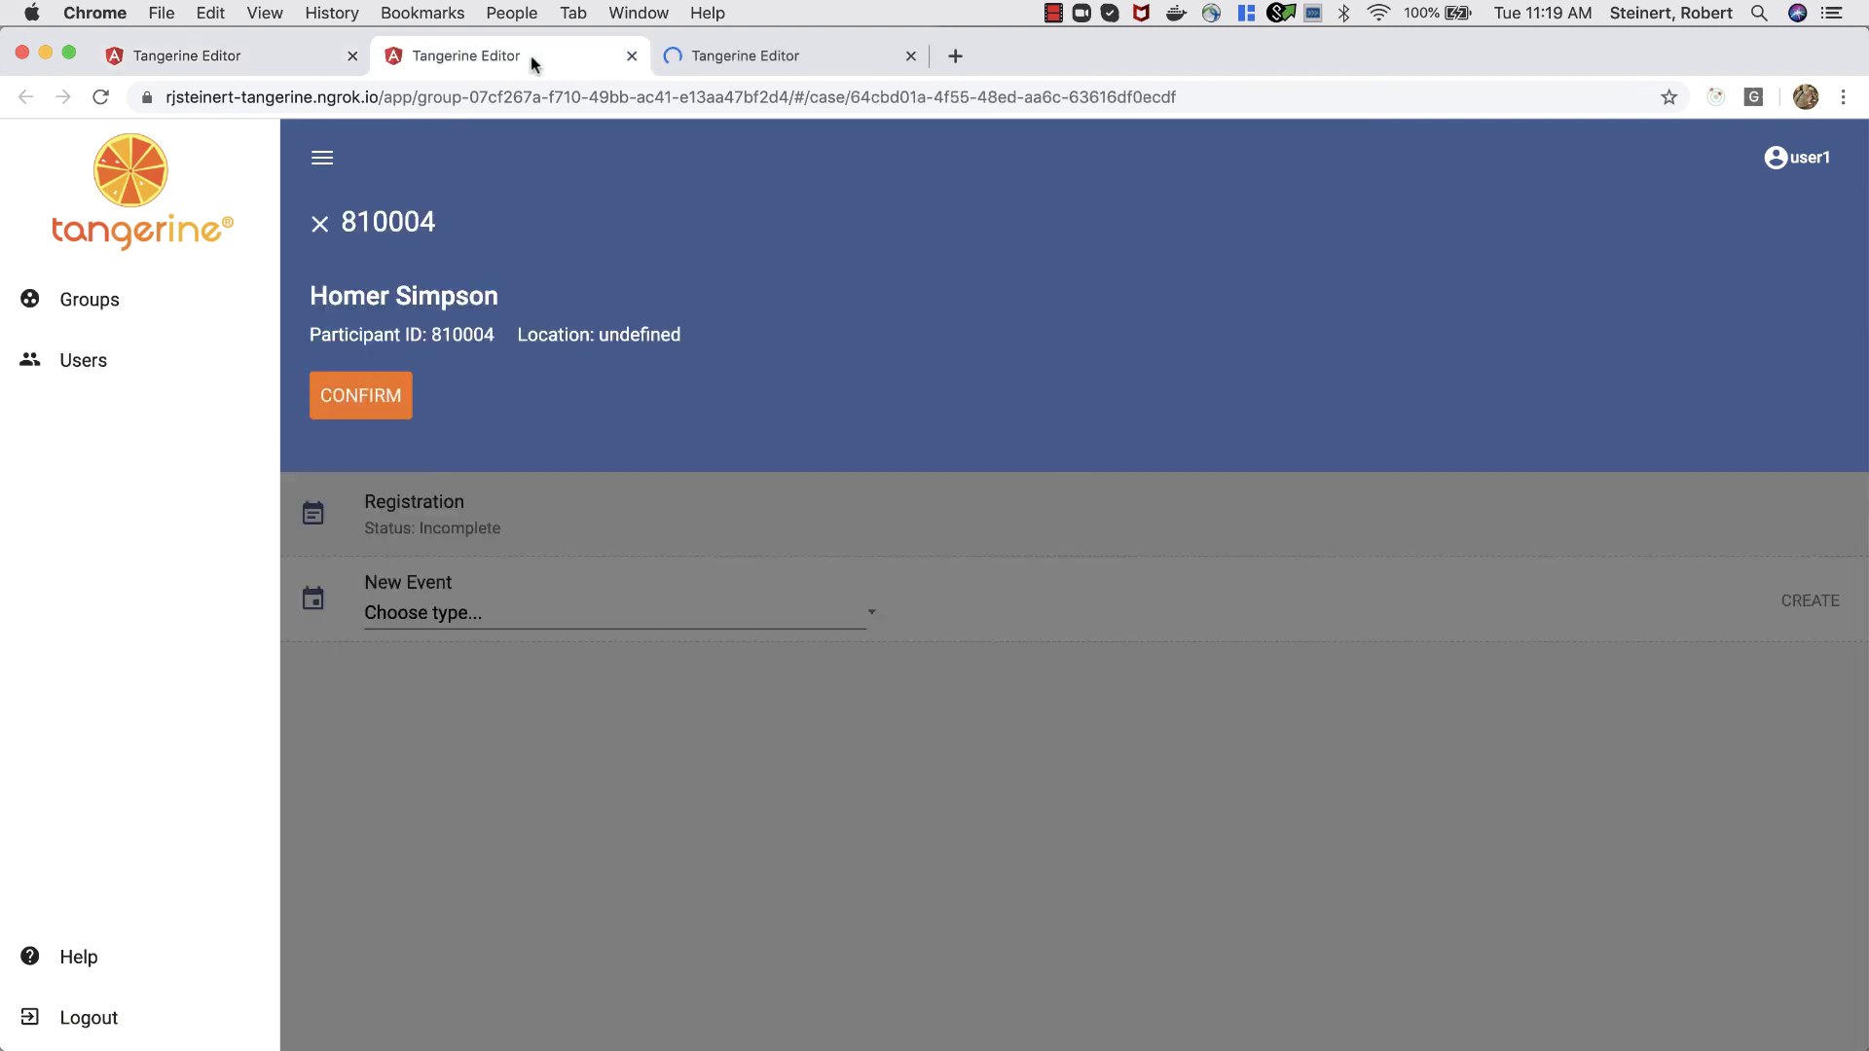
click(763, 51)
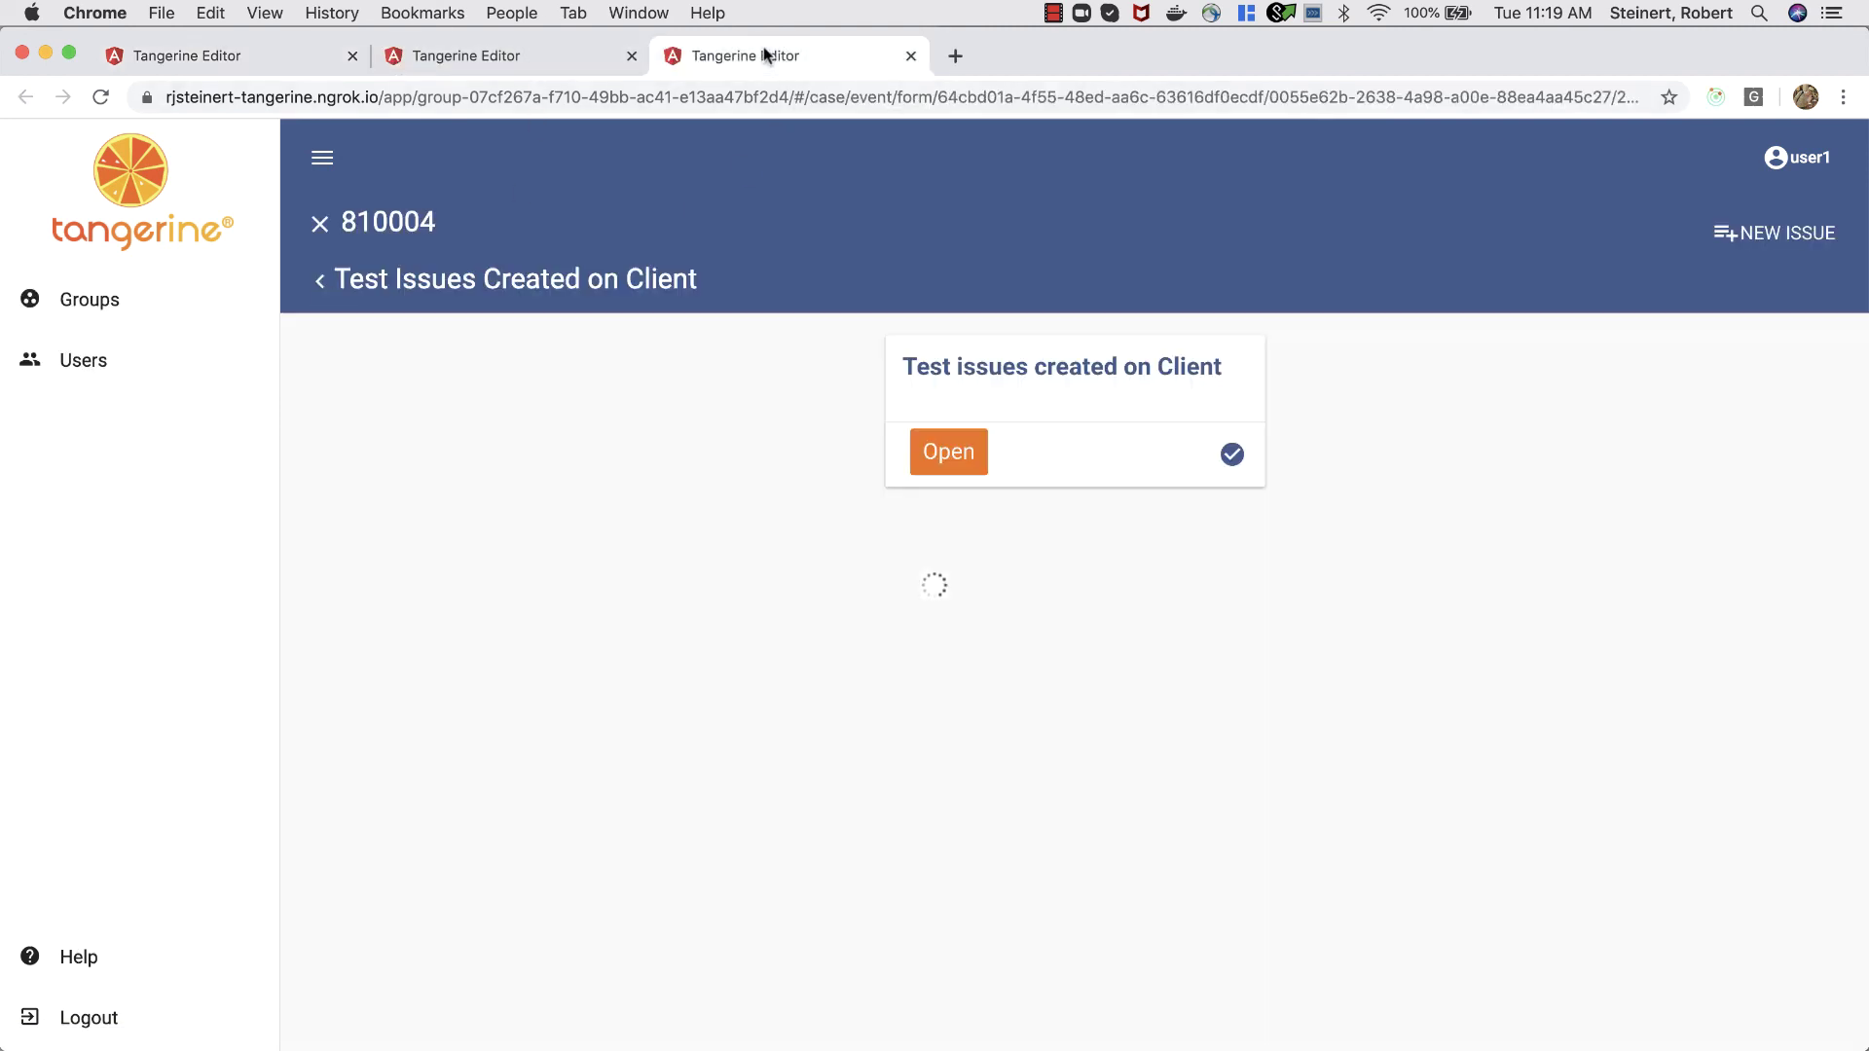
Open the form response under review and compare it with the issue's proposed and current responses and activity log.
click(976, 458)
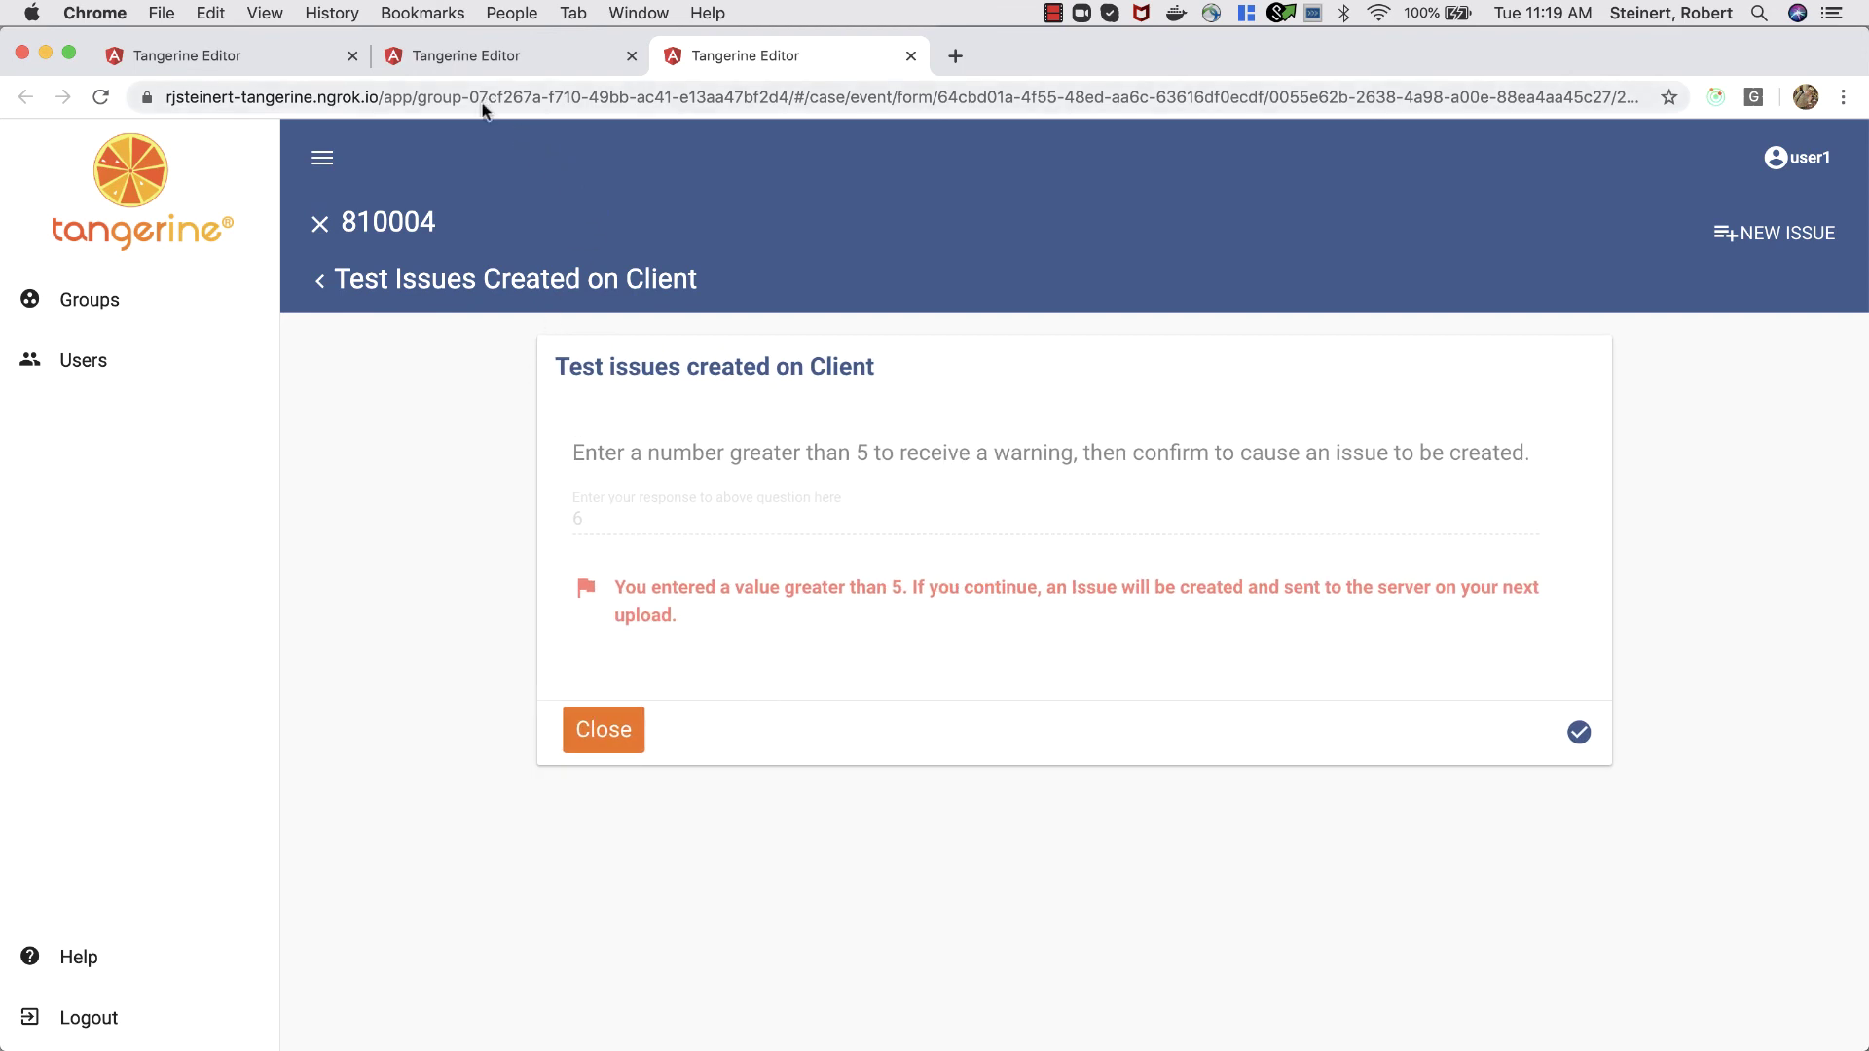
click(274, 68)
click(1244, 433)
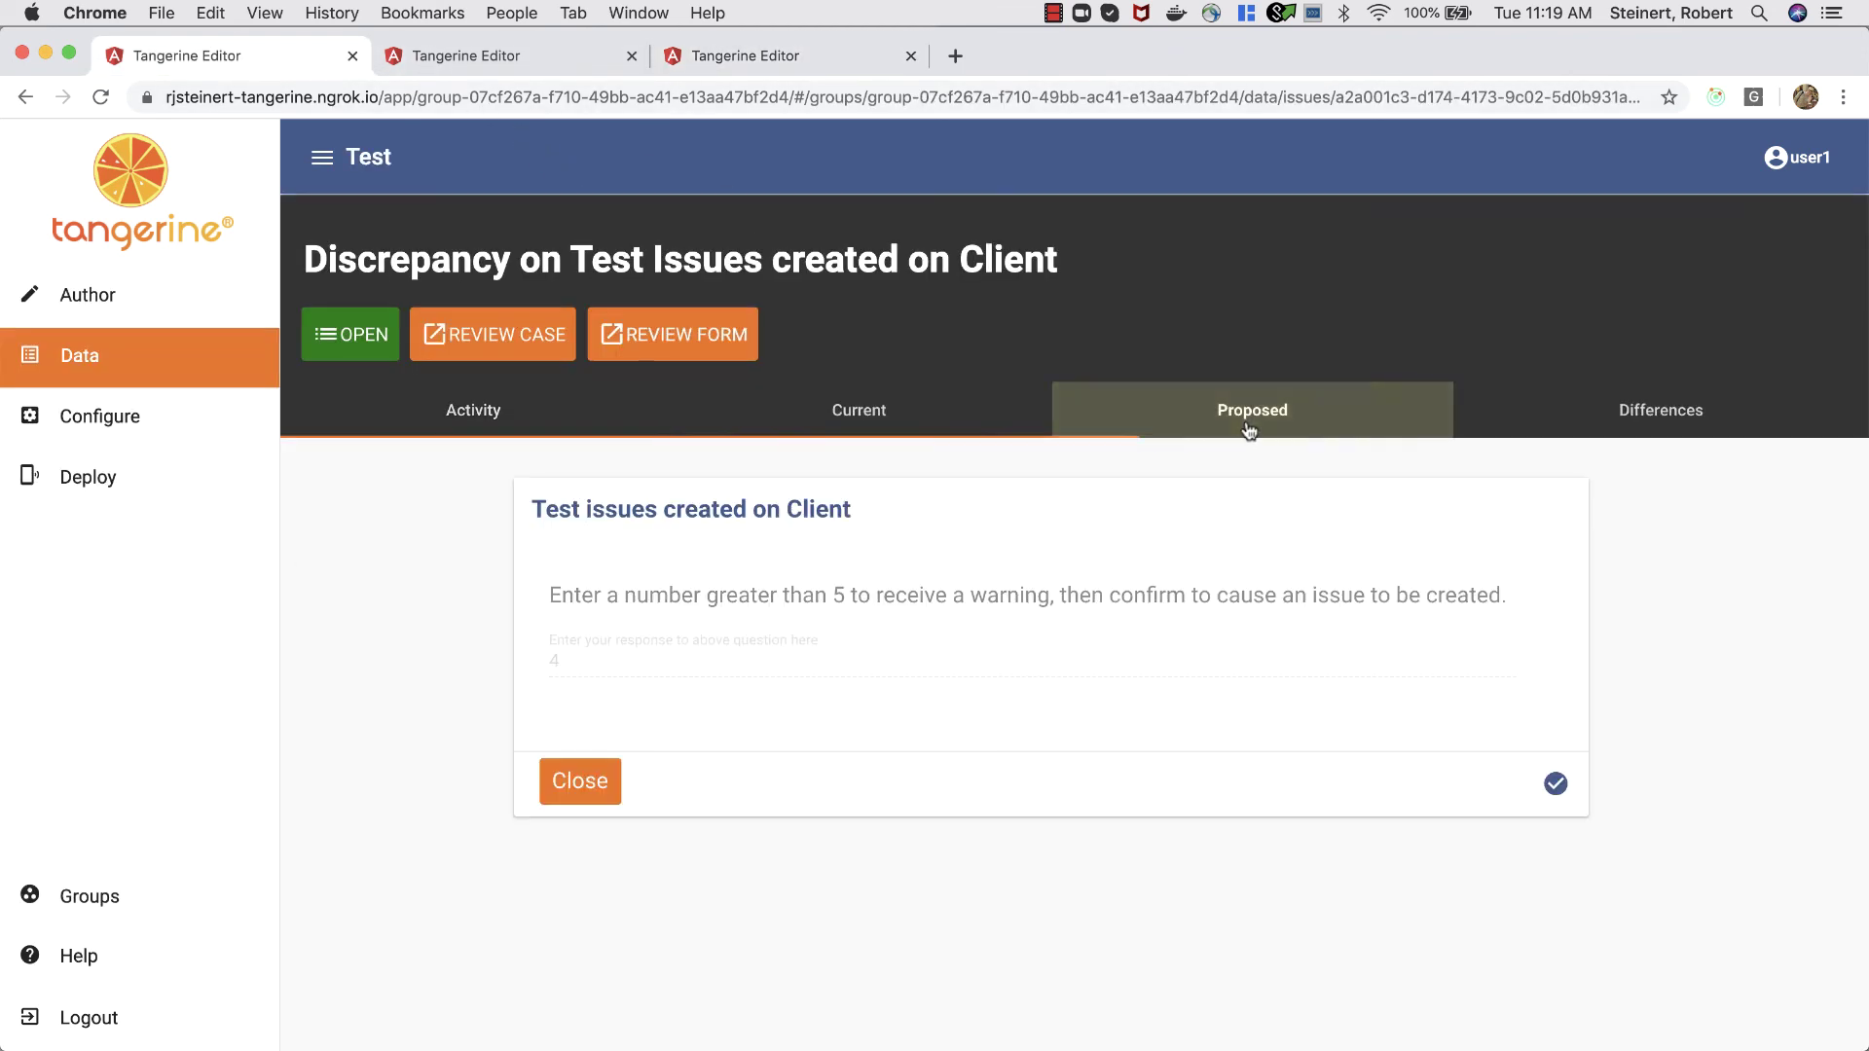
click(897, 434)
click(654, 409)
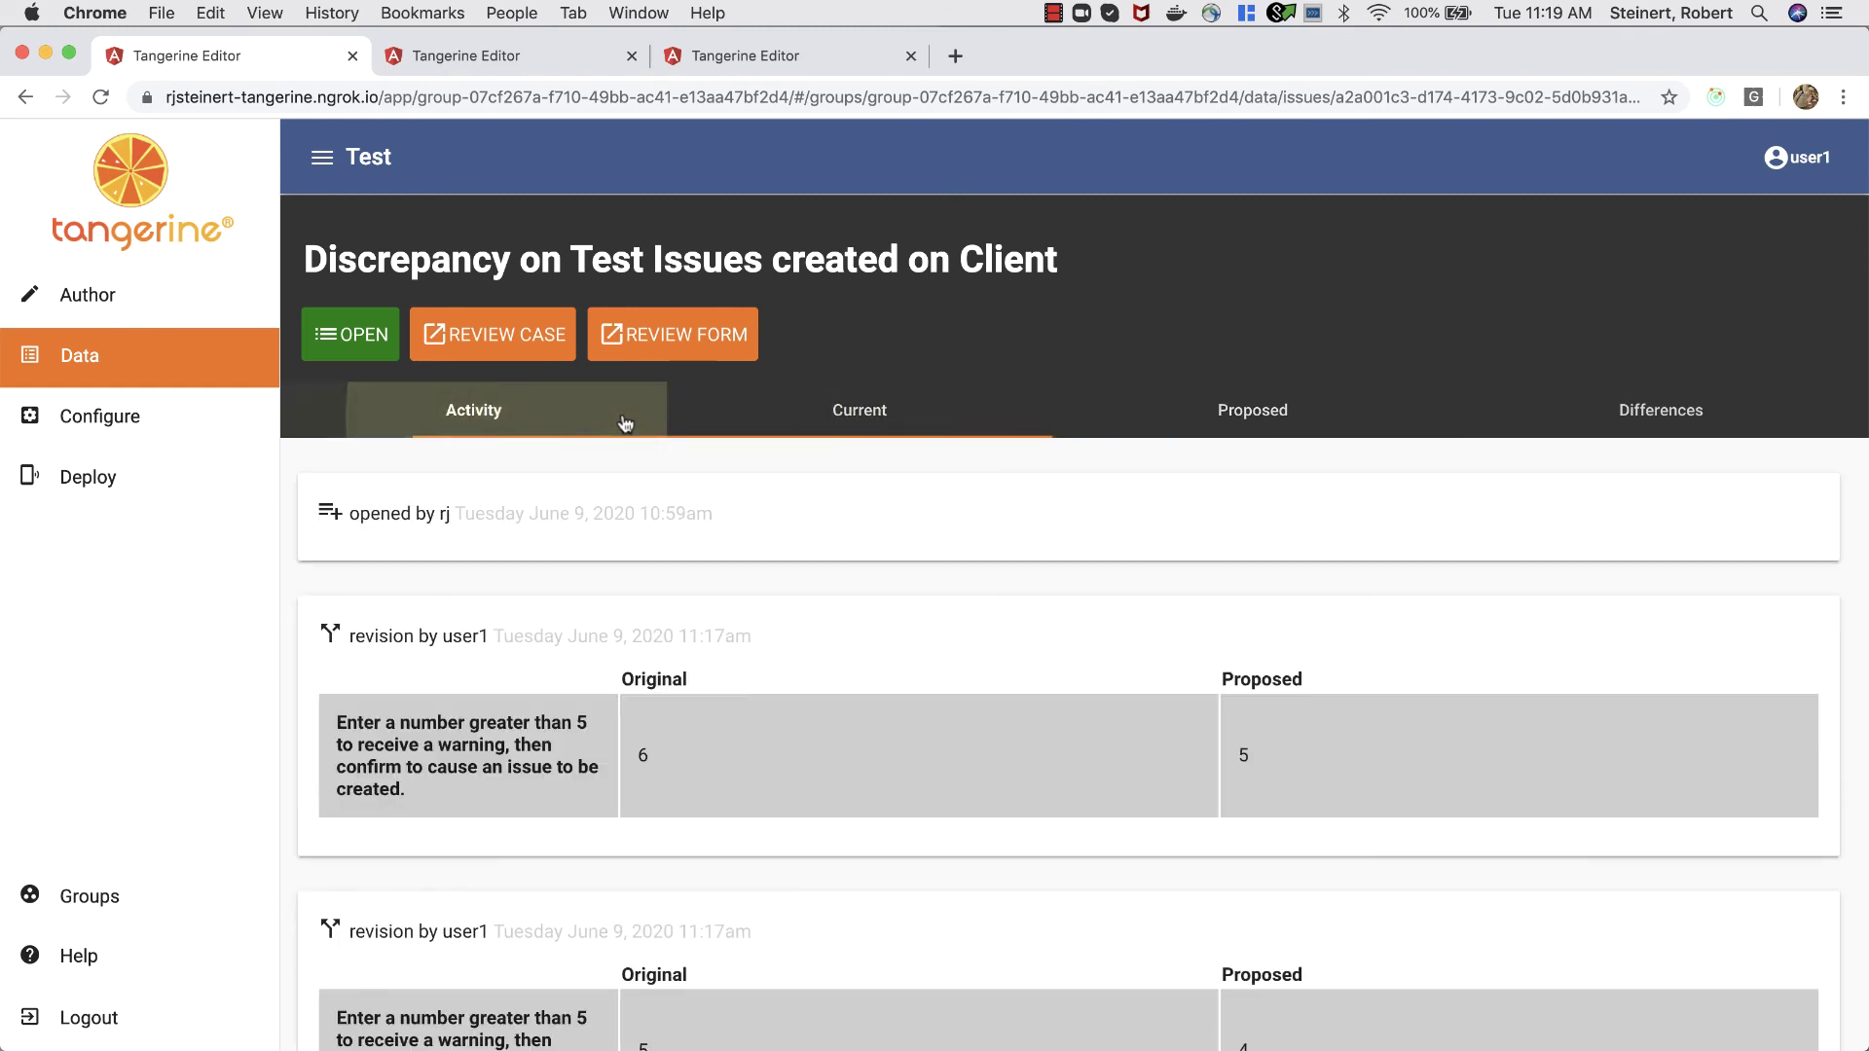
click(779, 55)
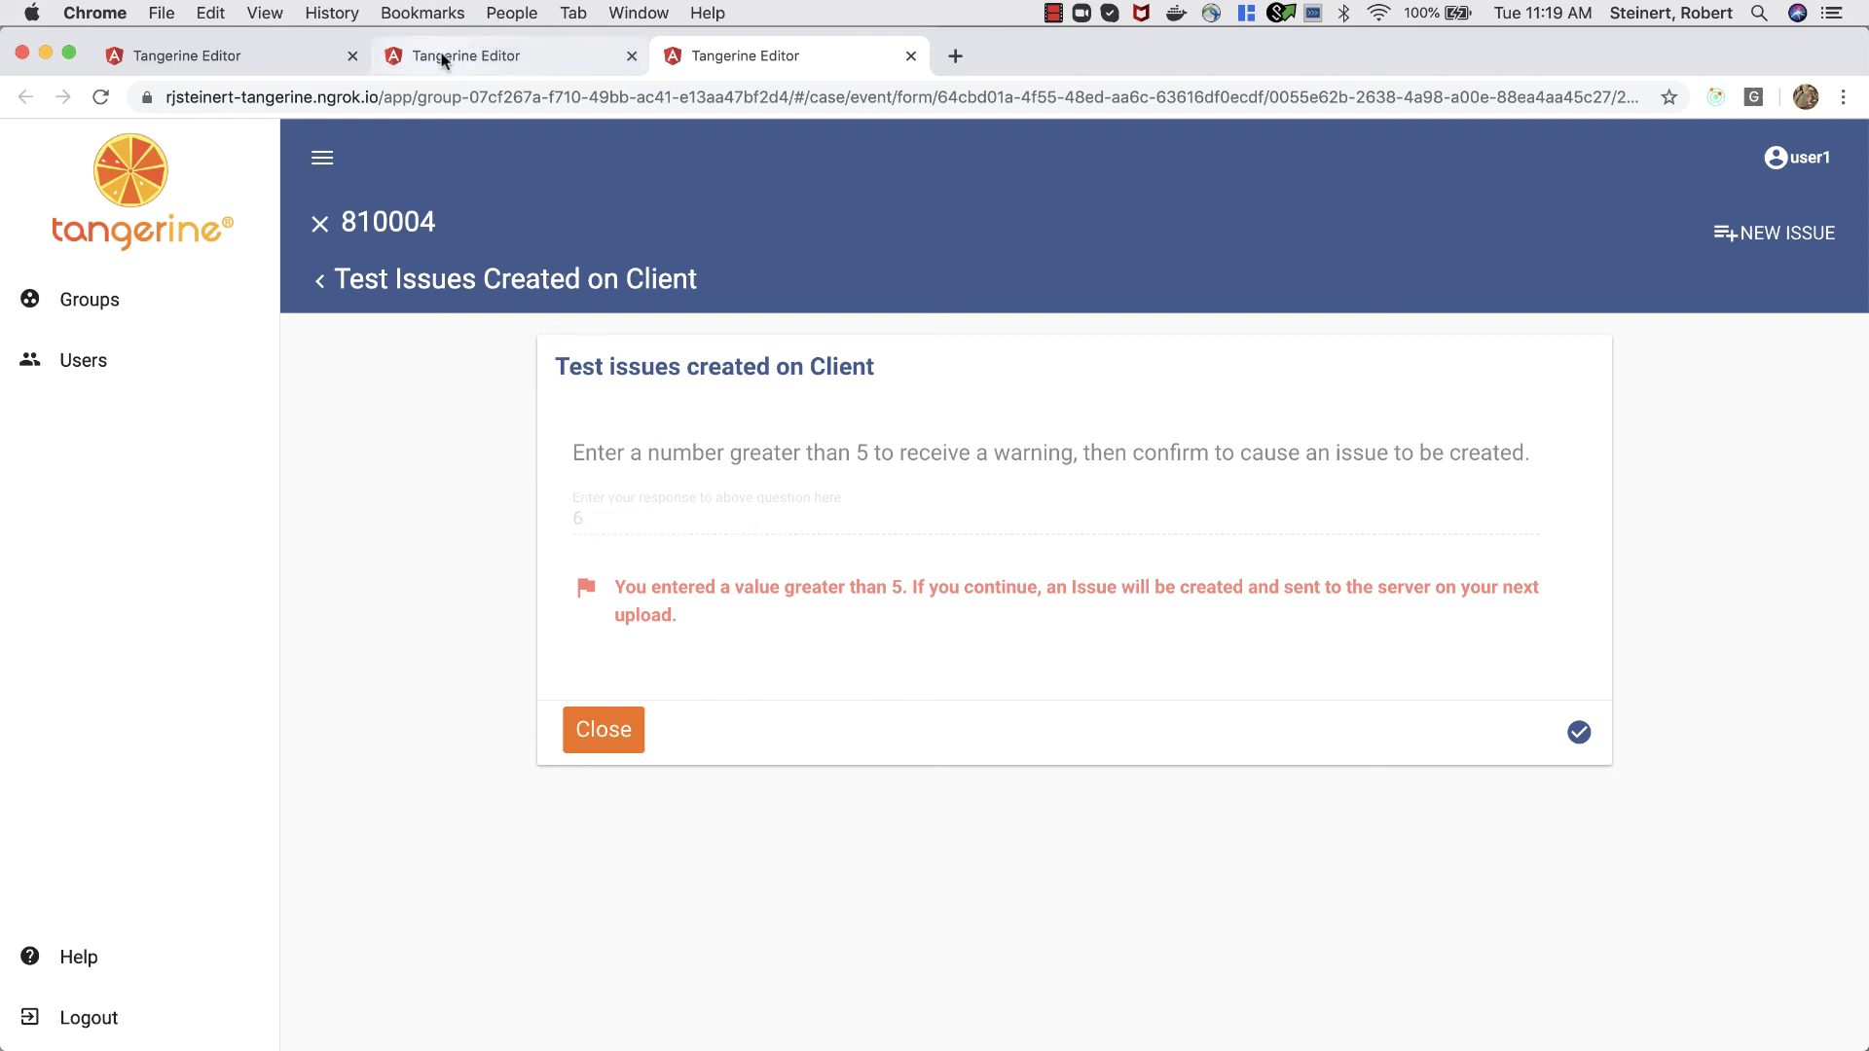
Merge the issue's proposed changes from its activity log and check who is recorded as merging them.
click(214, 56)
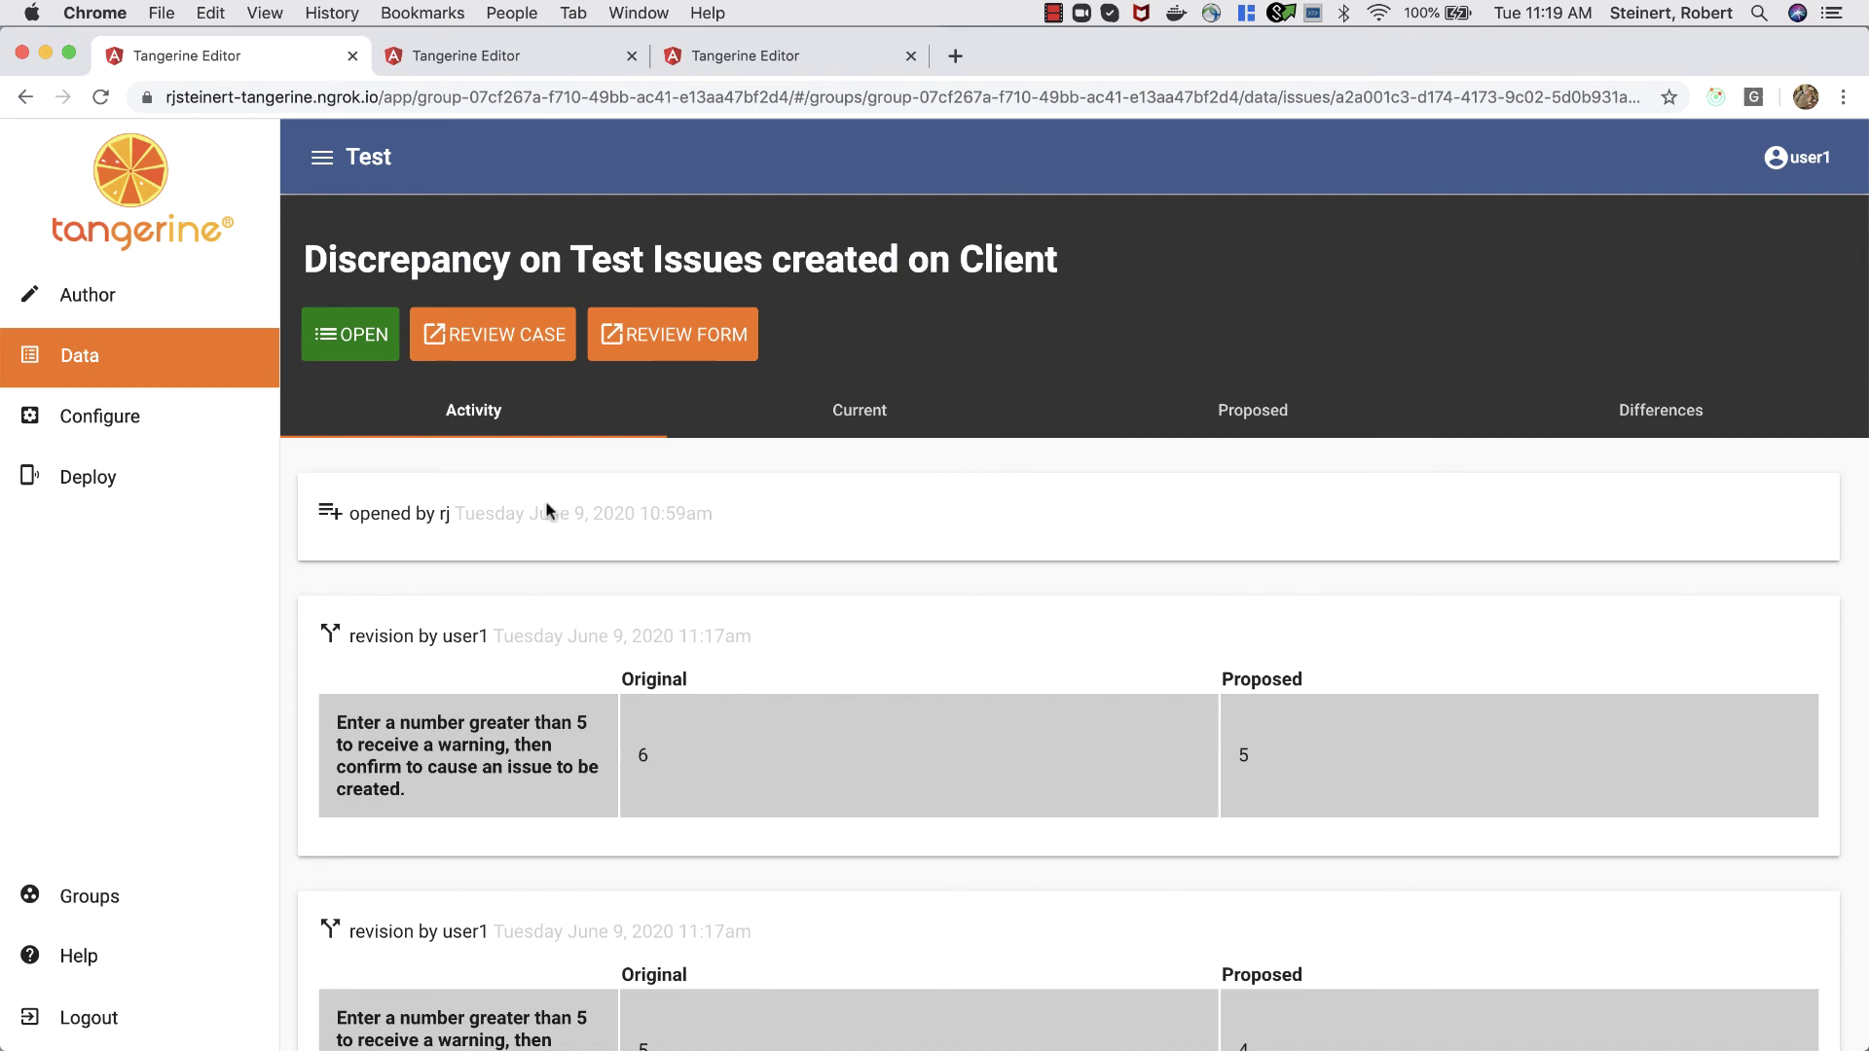
scroll(543, 569, down, 3)
scroll(544, 562, down, 3)
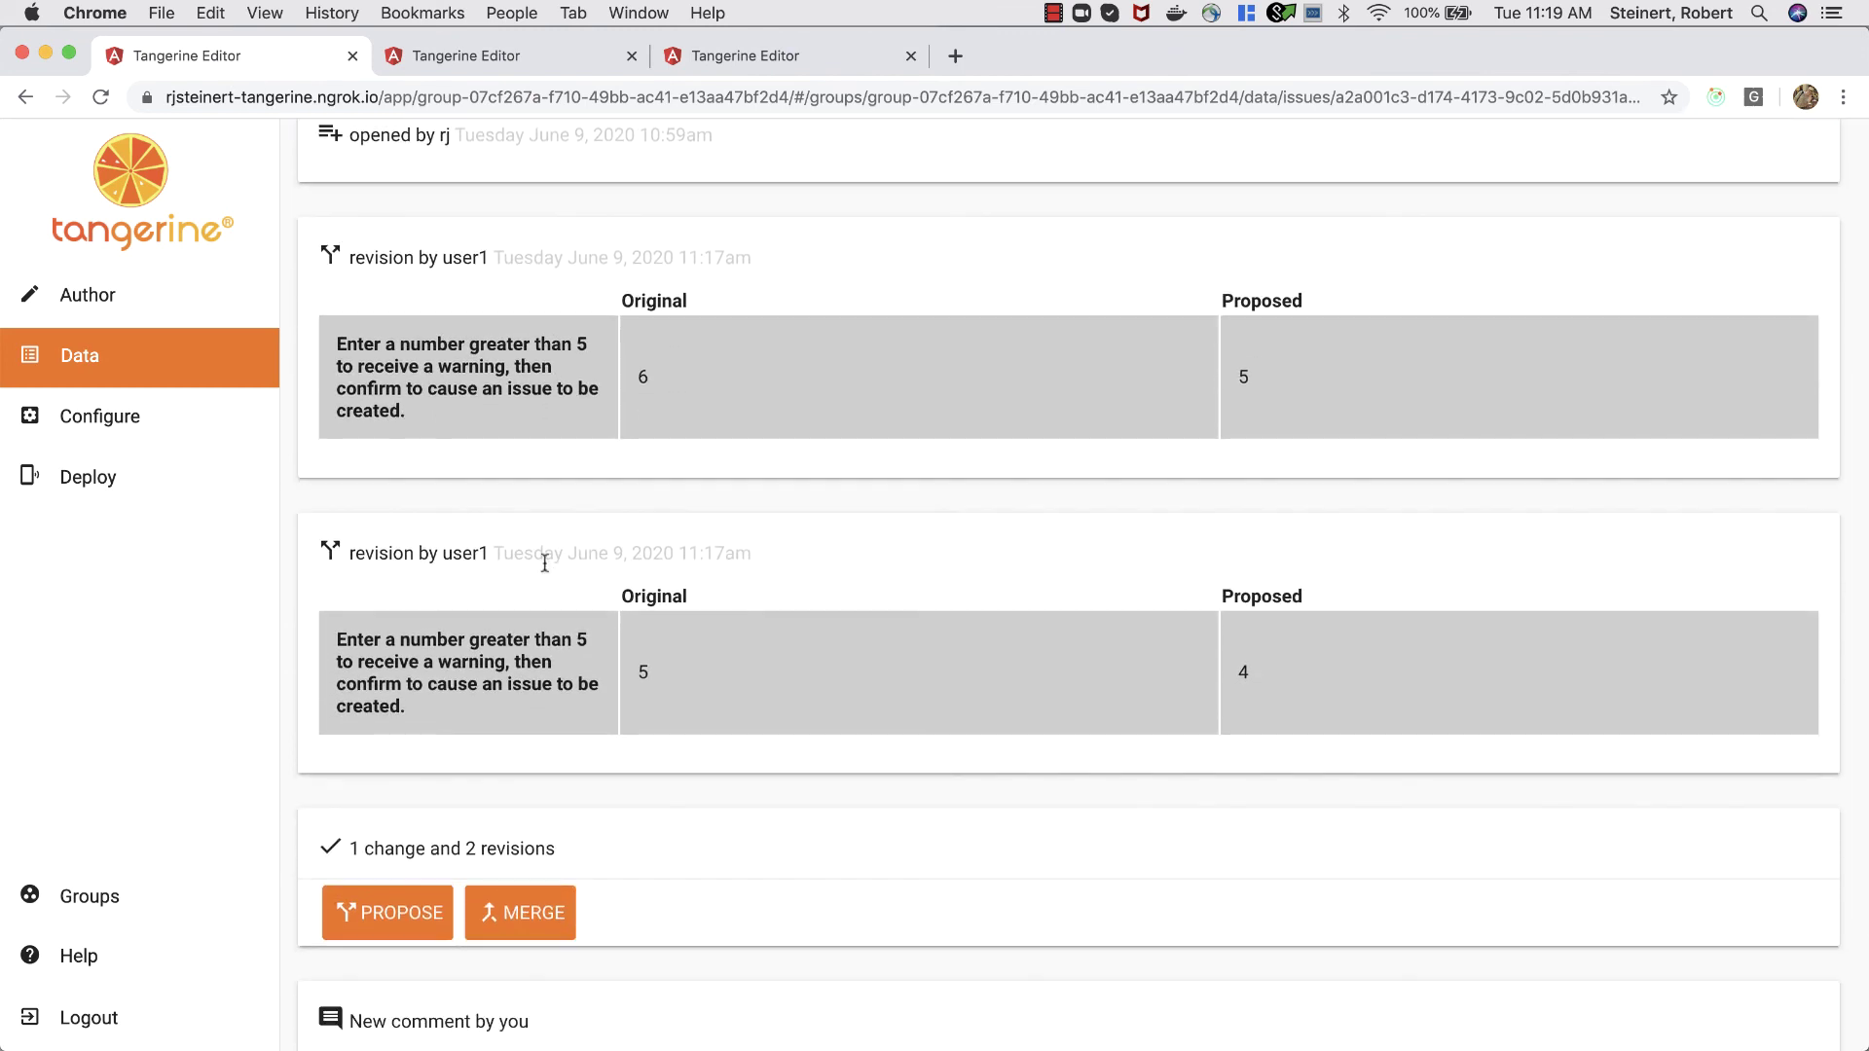
scroll(544, 564, down, 3)
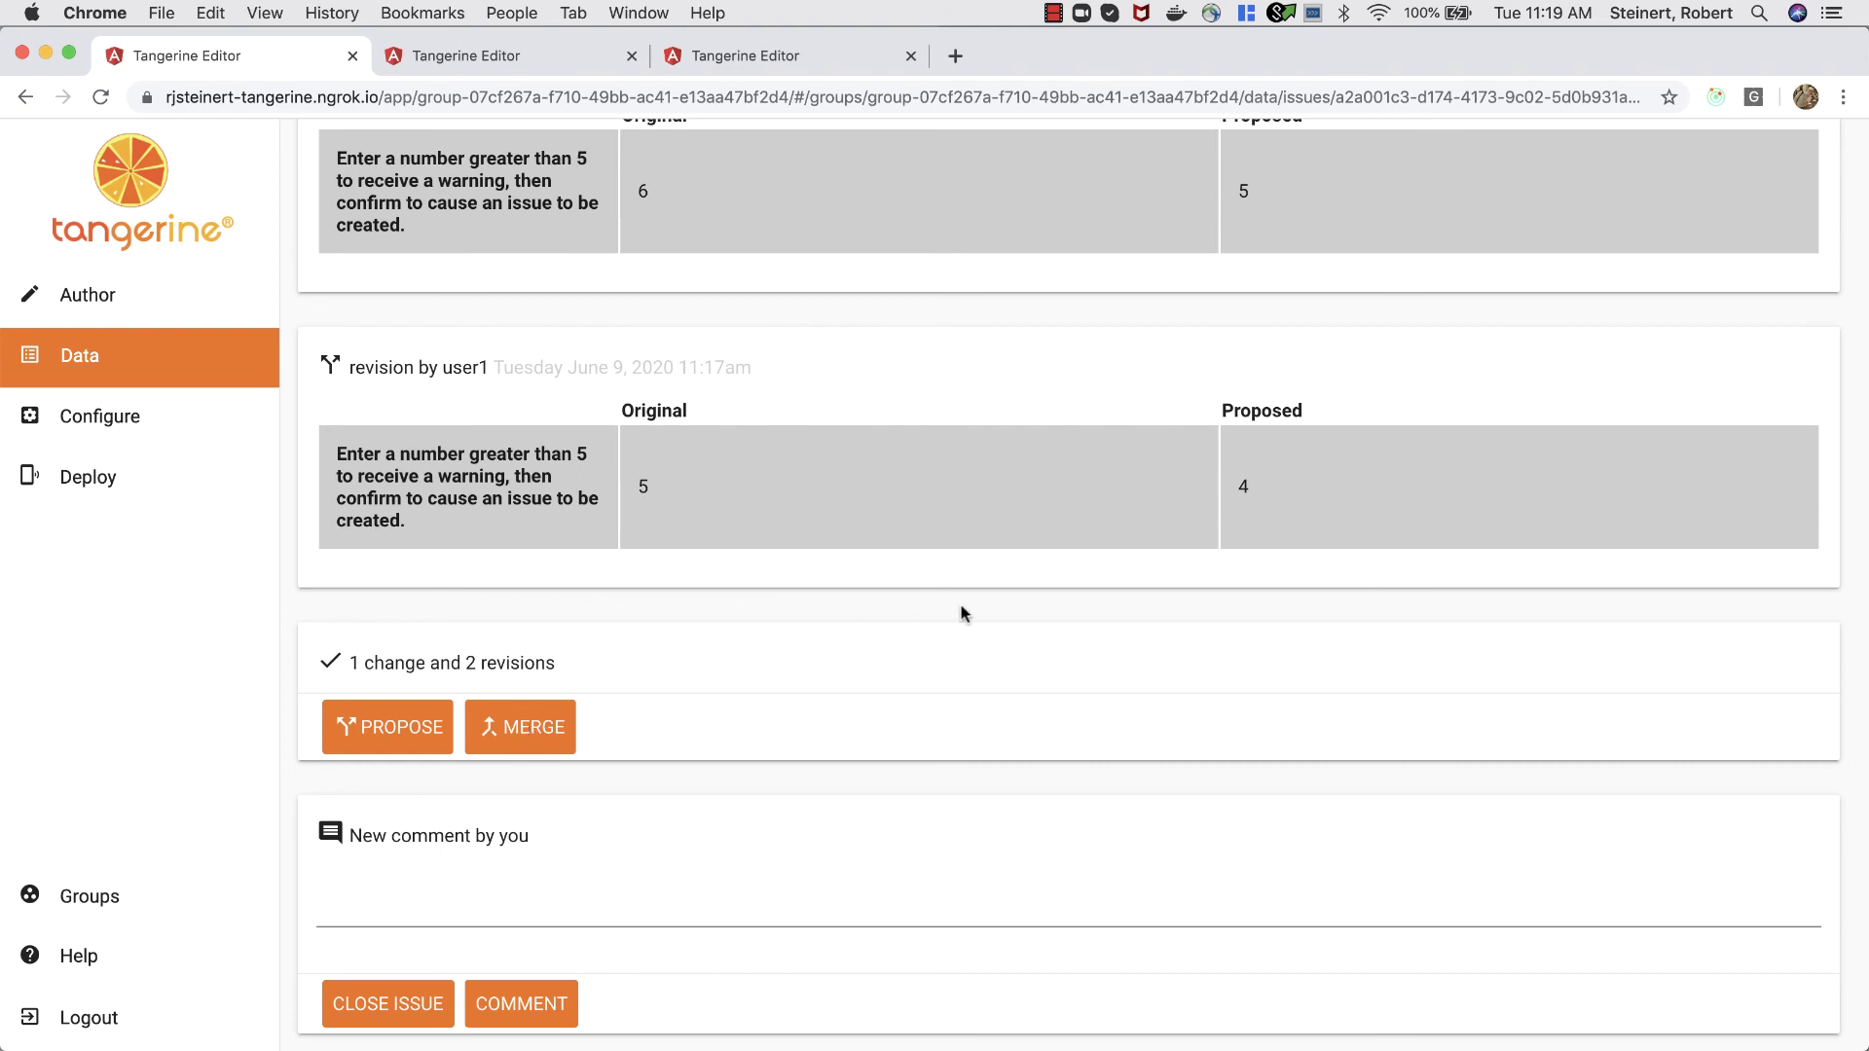
click(508, 726)
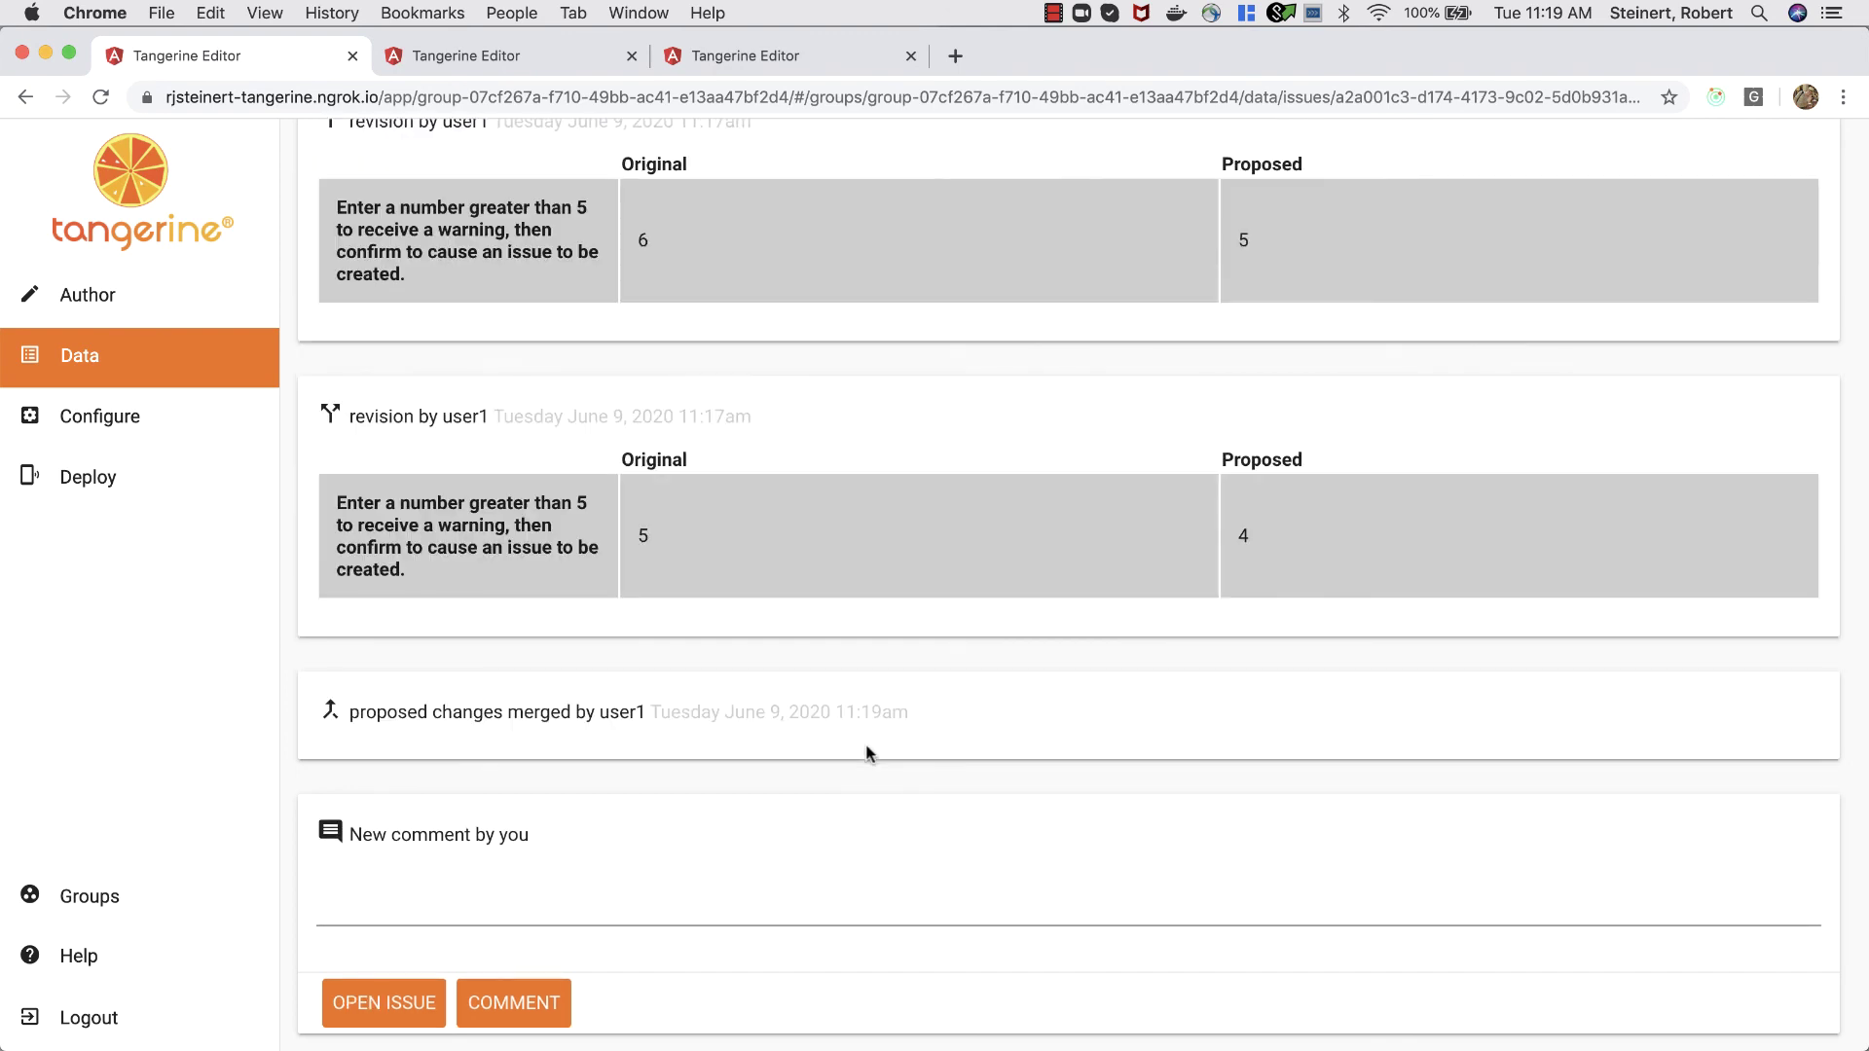
double_click(611, 711)
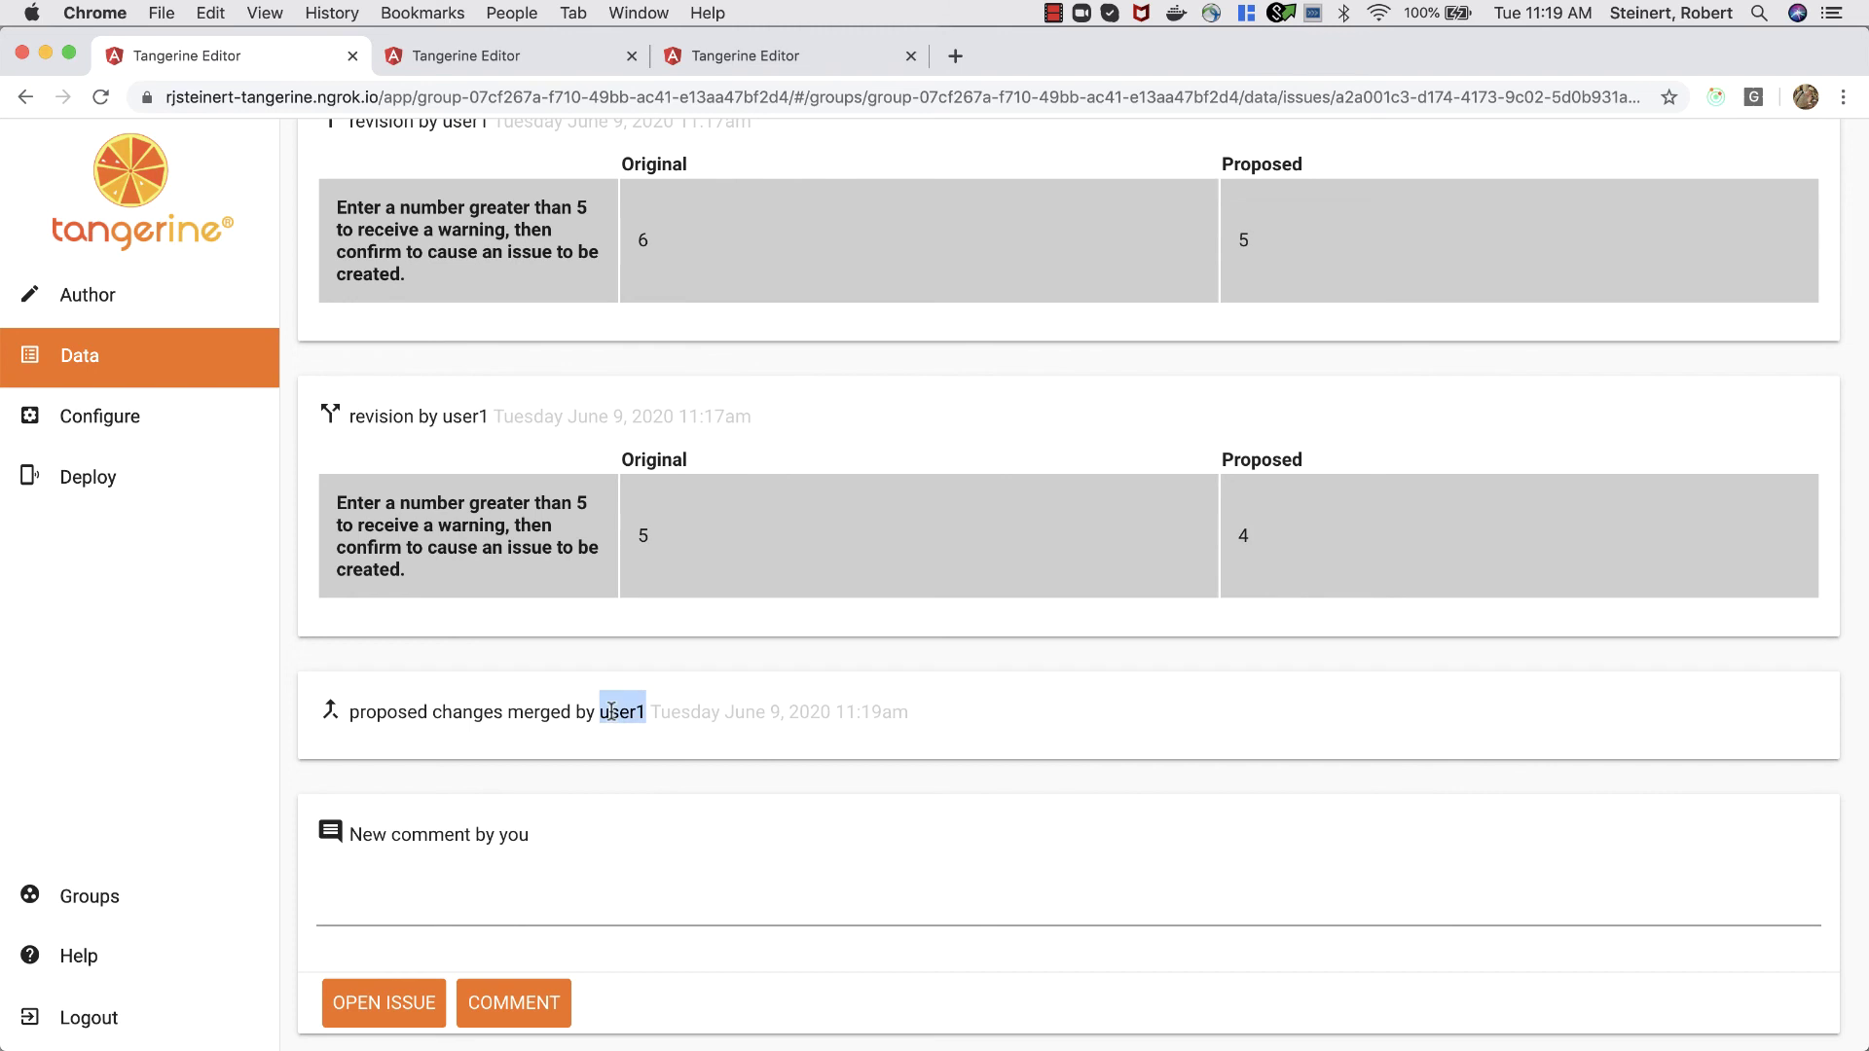
Reload the form review page to check the form response against the merged changes.
click(757, 61)
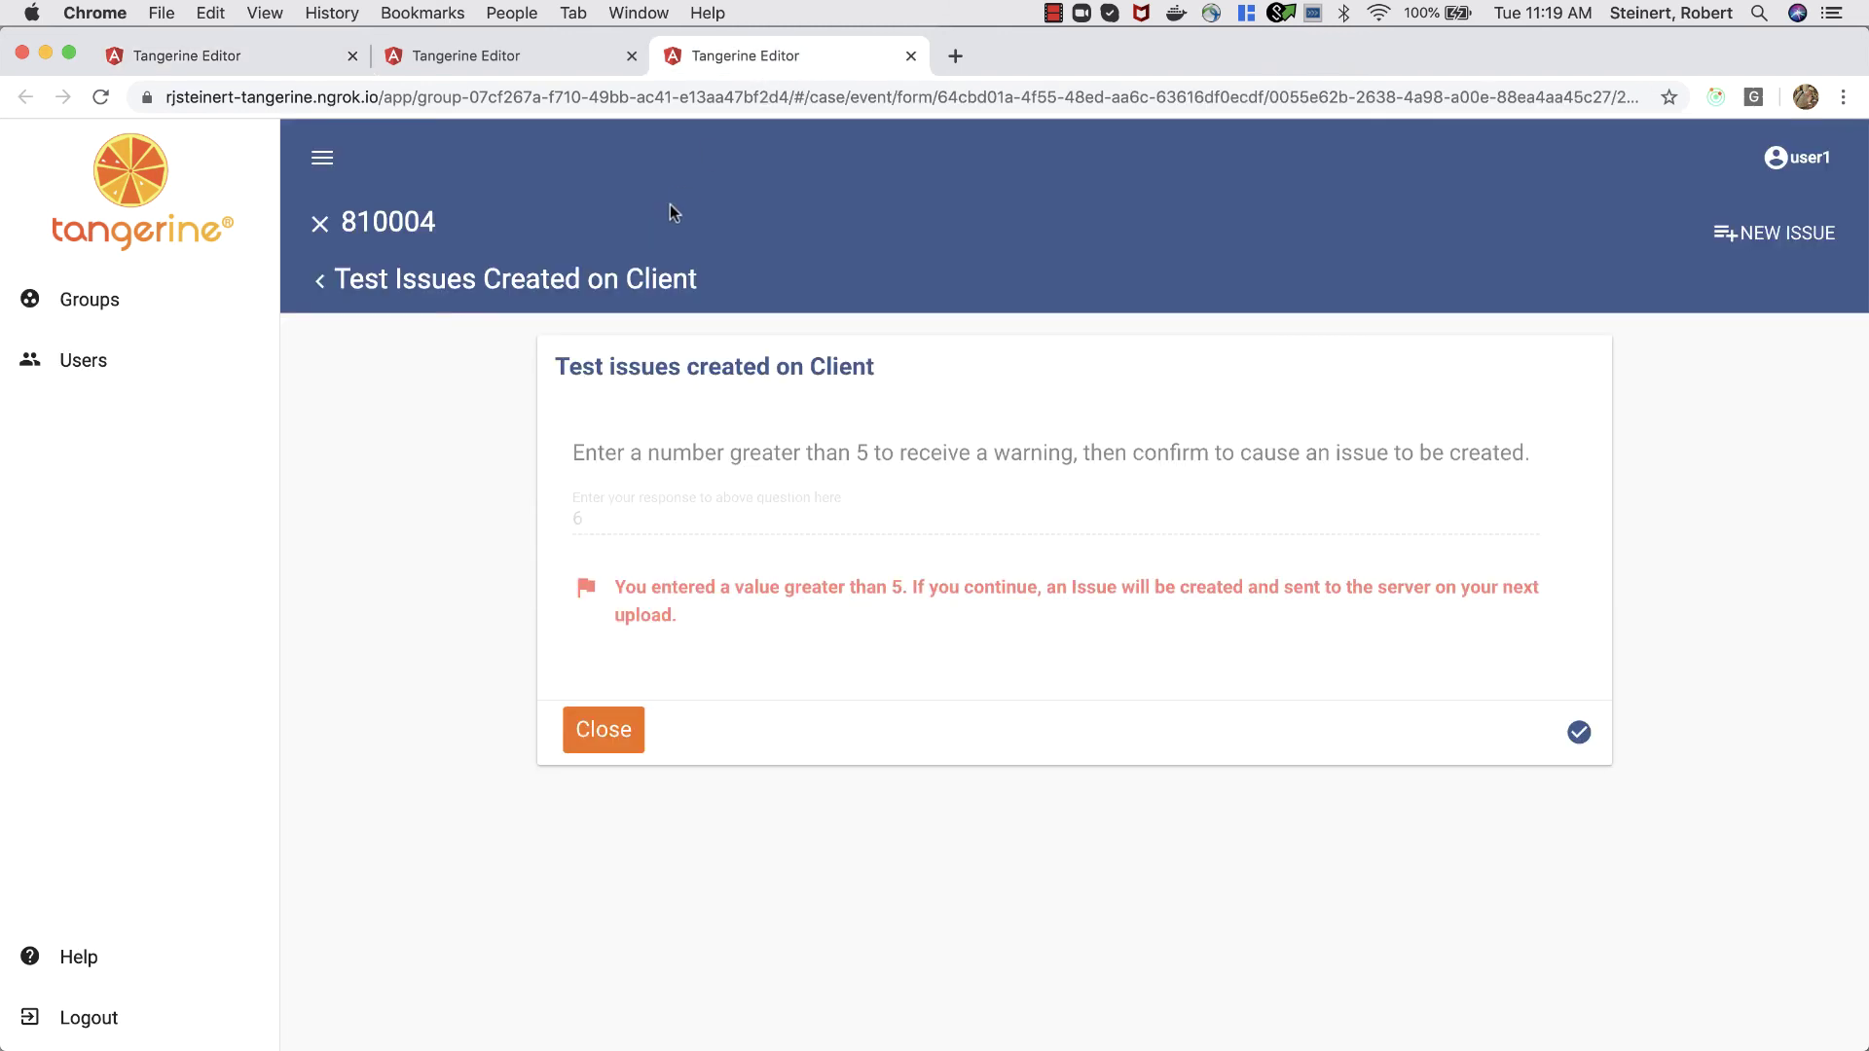
key(super+r)
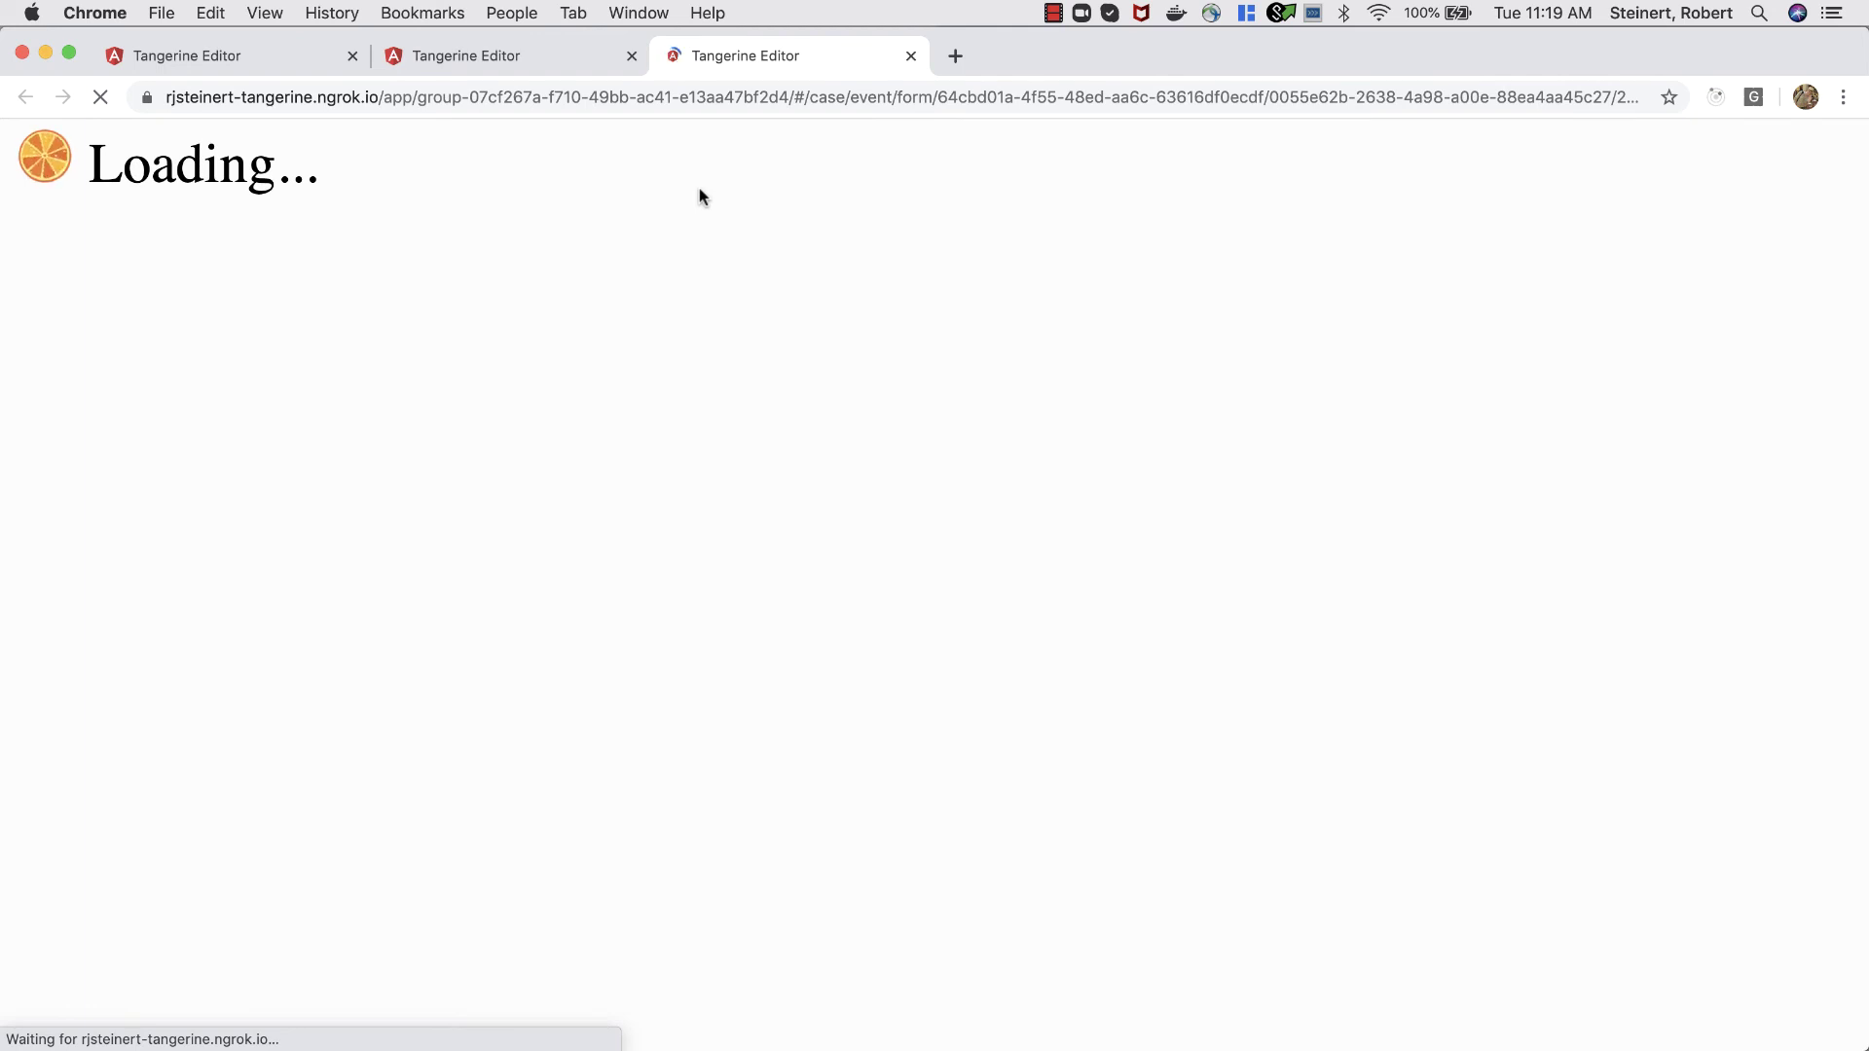